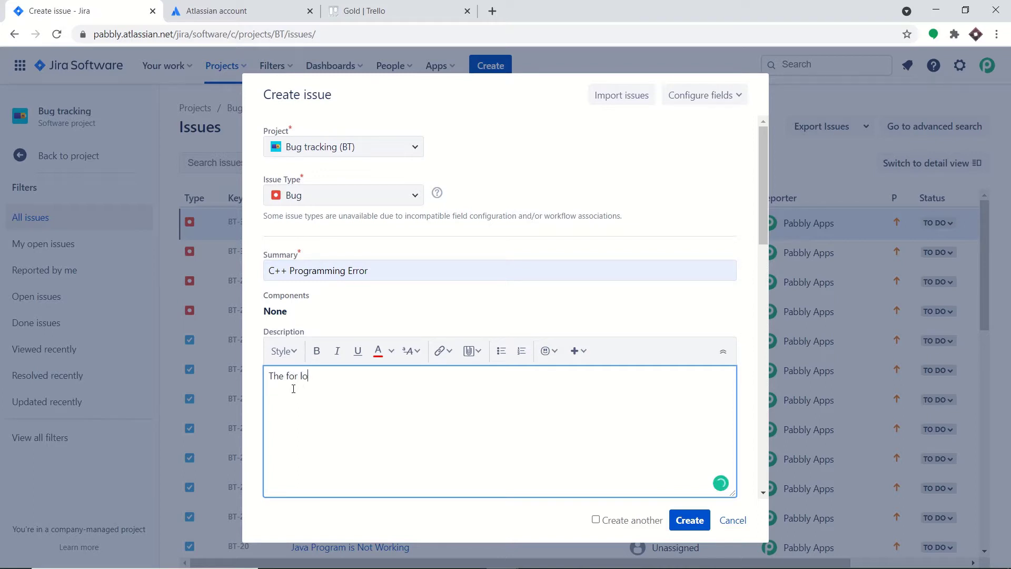
# - Finish the bug description '…for loop is incomplete without brackets' and create issue BT-34
pyautogui.write('op is incomplete without brackets')
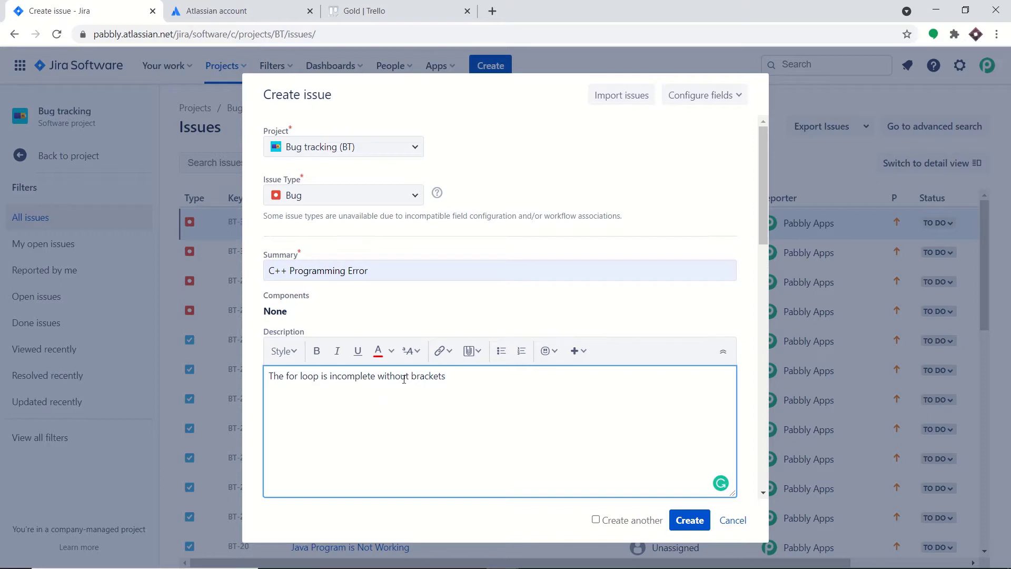
pyautogui.click(685, 528)
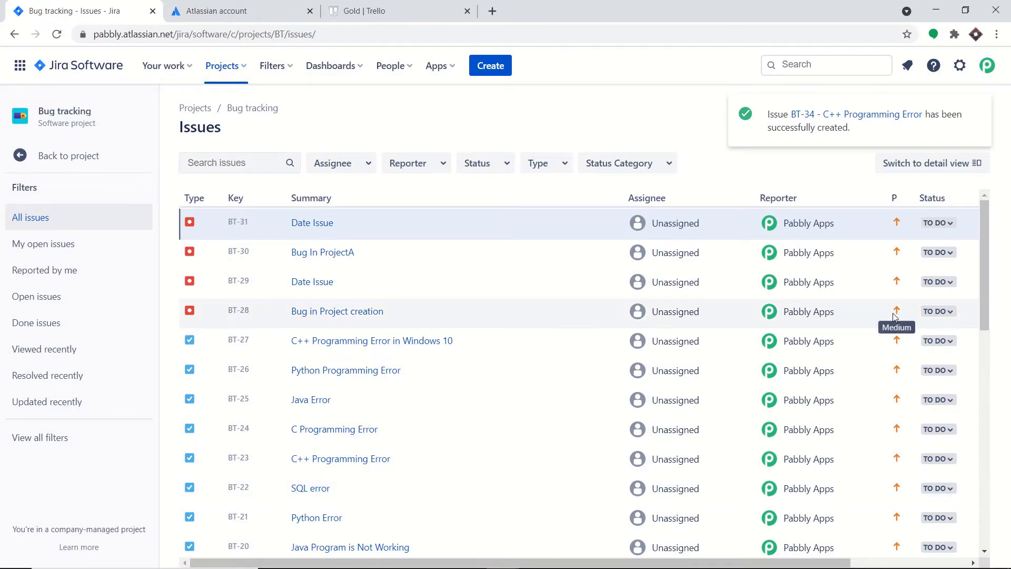
# - Check the Trello Gold board's Awesome List for 'C++ Programming Error', then start a blank browser tab
pyautogui.click(394, 10)
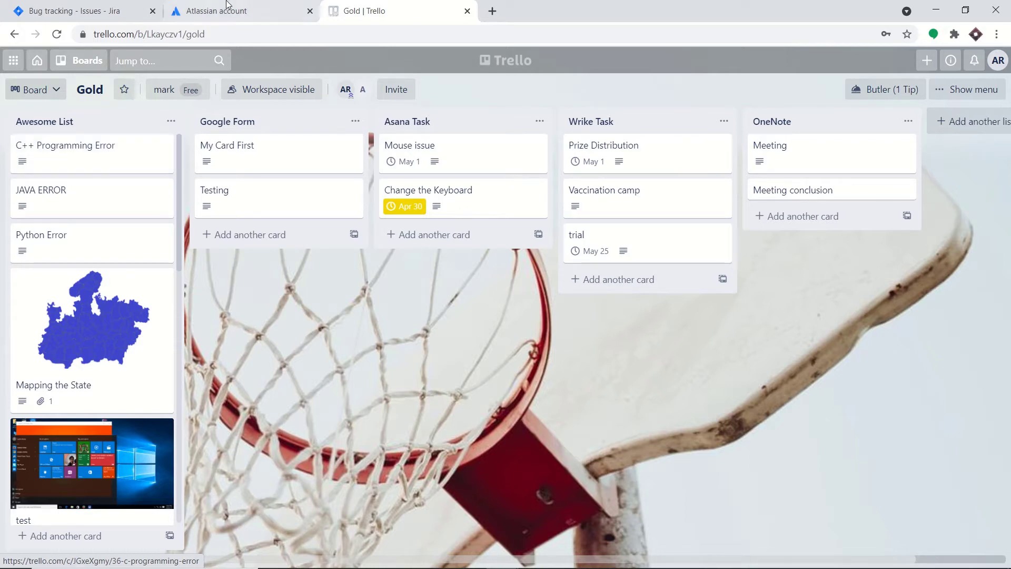
pyautogui.click(492, 12)
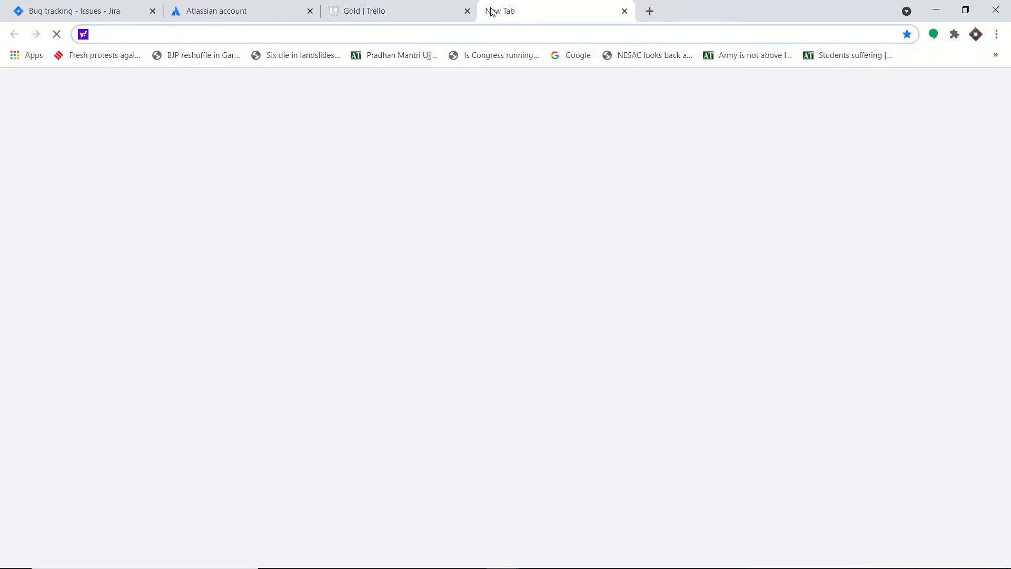
# - Sign in at pabbly.com and launch Pabbly Connect from the account's apps list
pyautogui.write('pabbly.com')
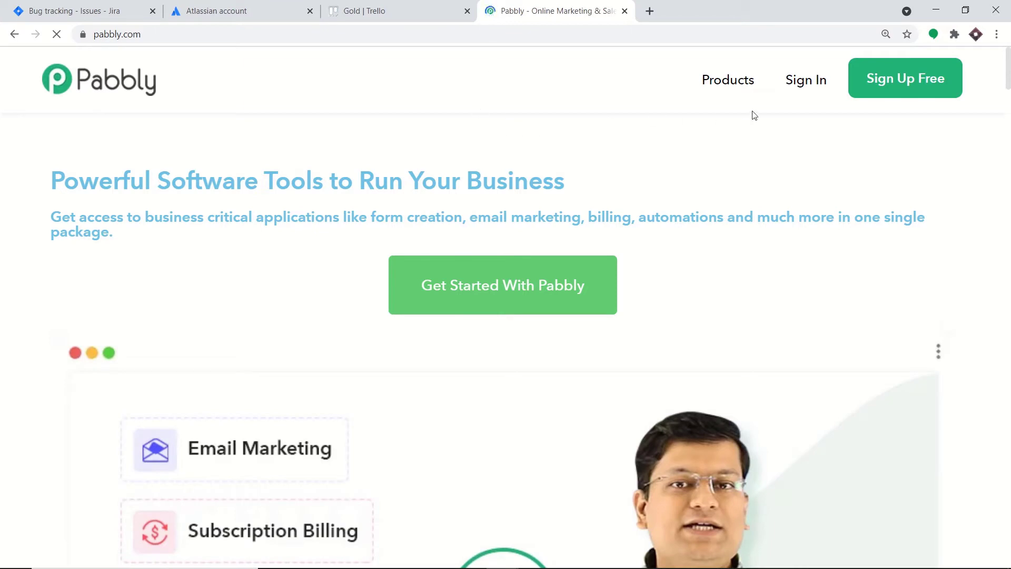
pyautogui.click(803, 86)
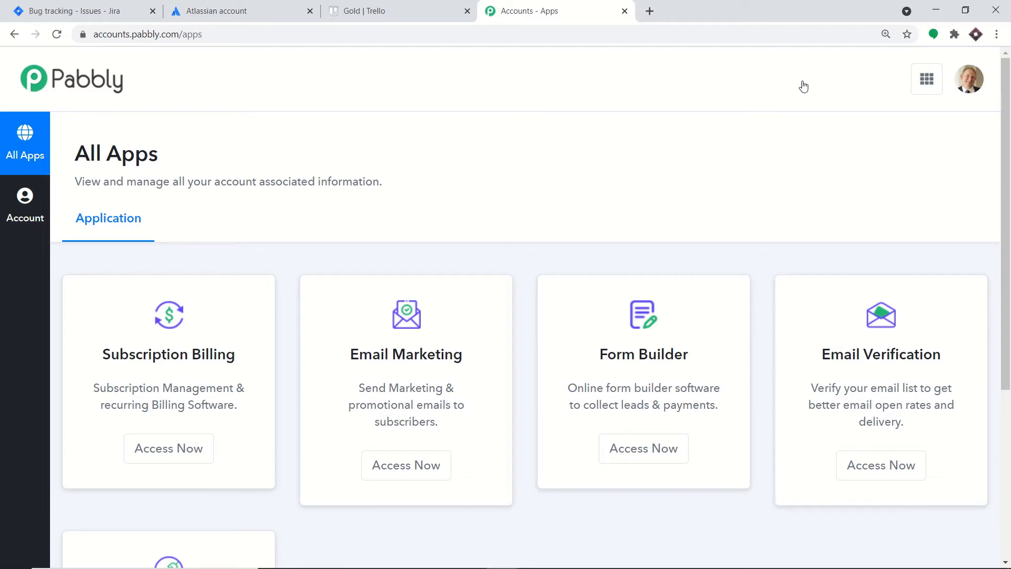
pyautogui.scroll(-5, 752, 158)
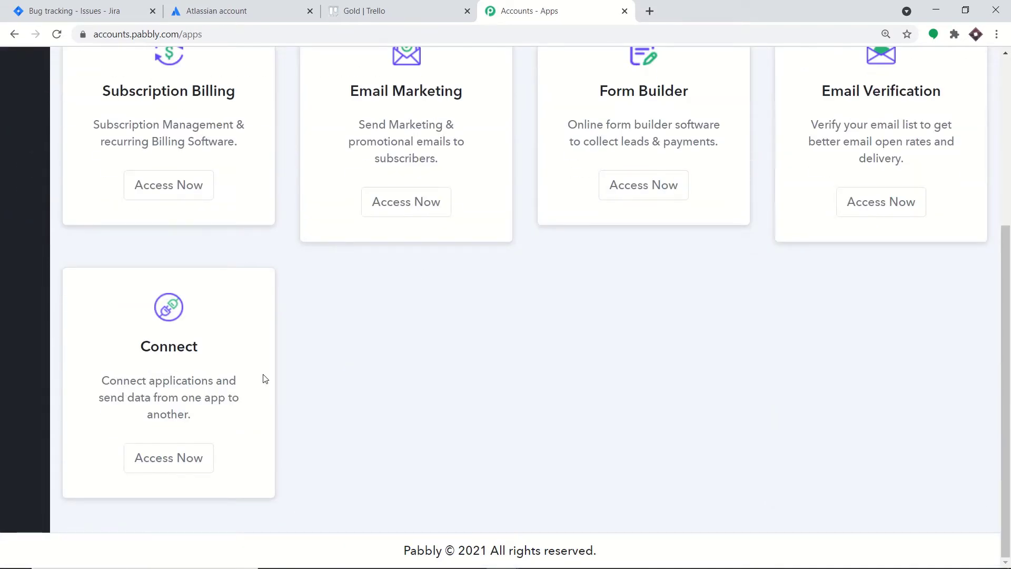
pyautogui.click(209, 457)
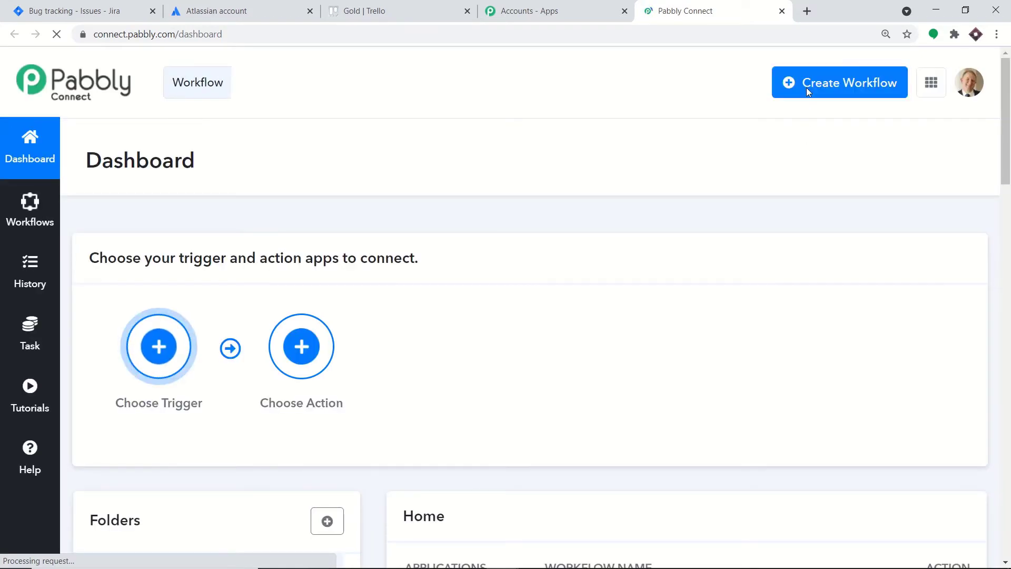
pyautogui.click(807, 88)
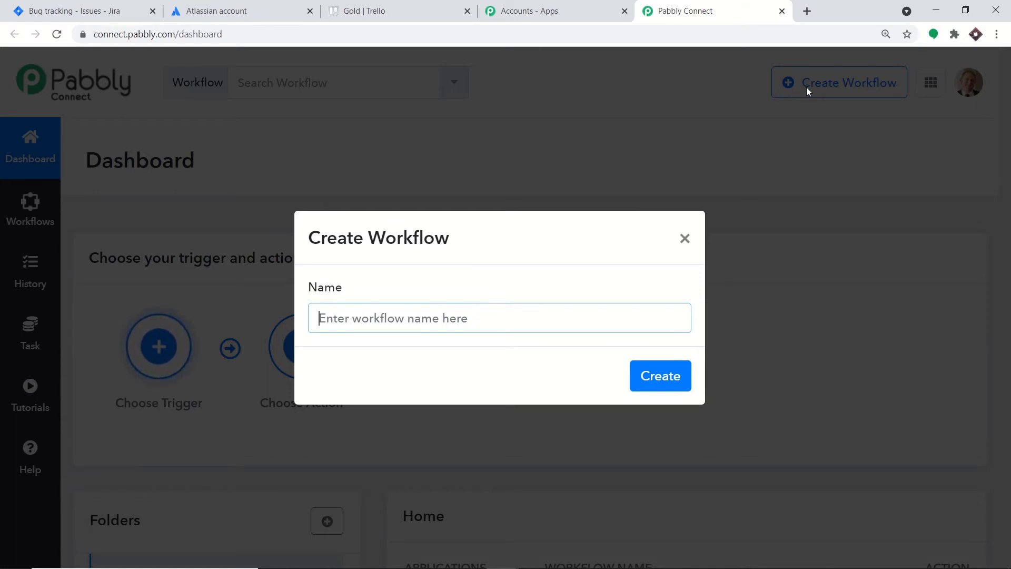
# - Dismiss the Create Workflow dialog and switch the Jira Connections workflow to inactive
pyautogui.click(684, 239)
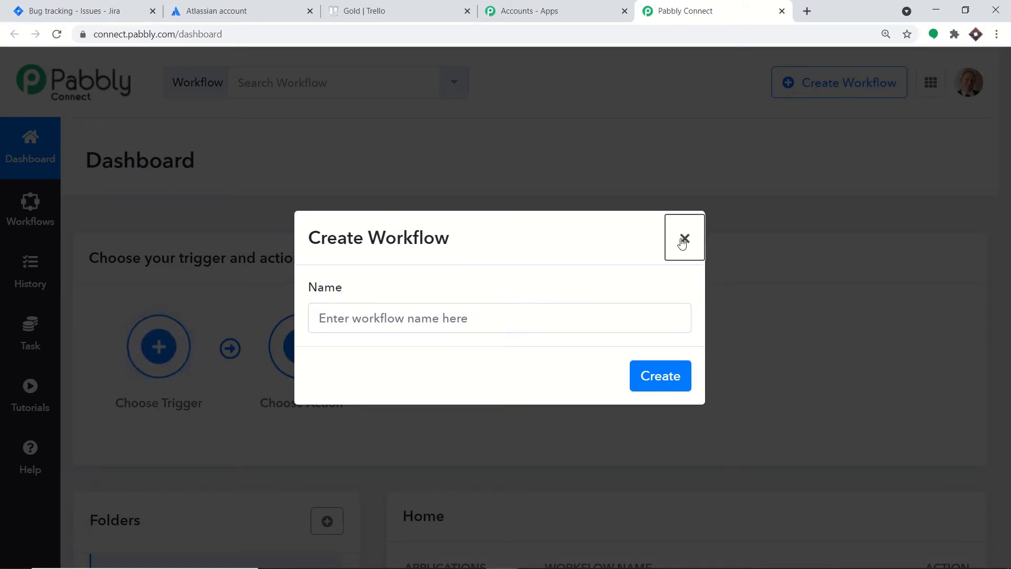
pyautogui.scroll(-5, 736, 201)
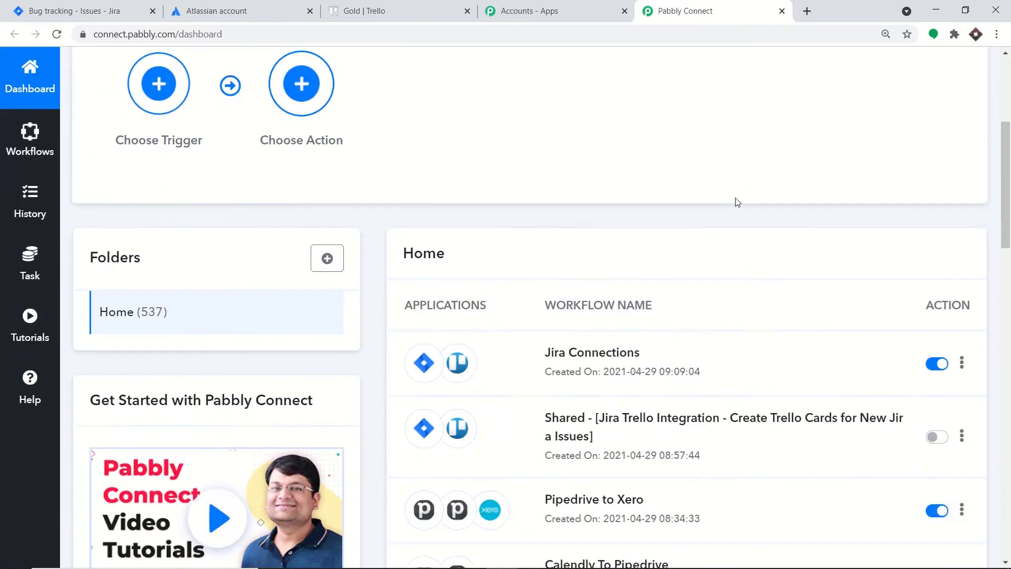
pyautogui.scroll(-1, 737, 201)
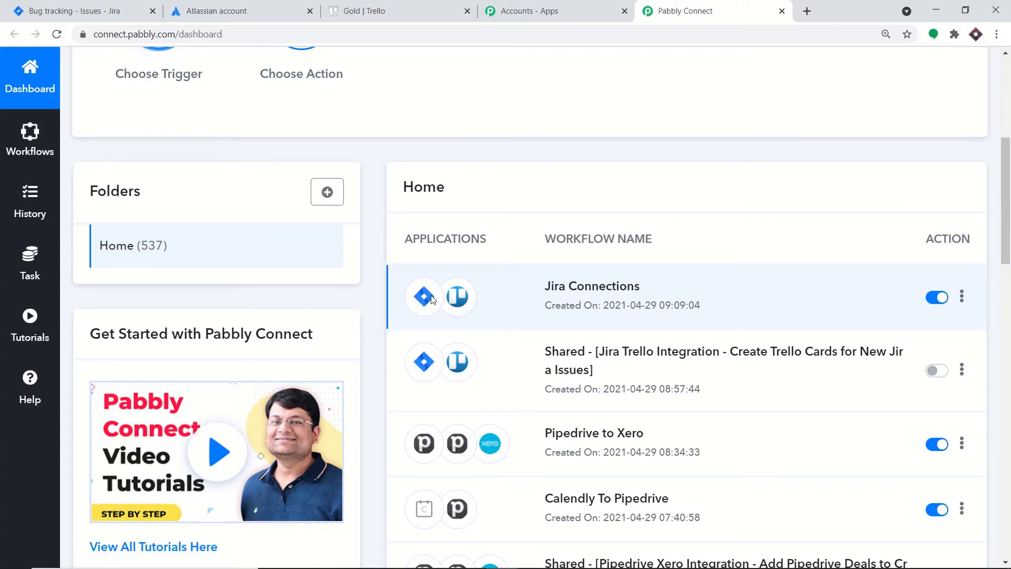
pyautogui.click(936, 299)
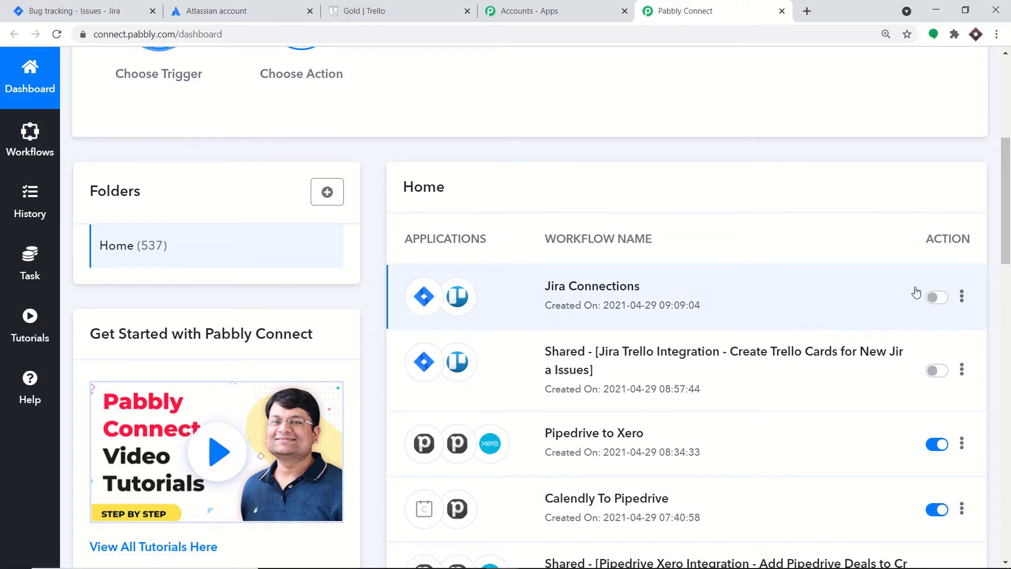
pyautogui.scroll(5, 915, 289)
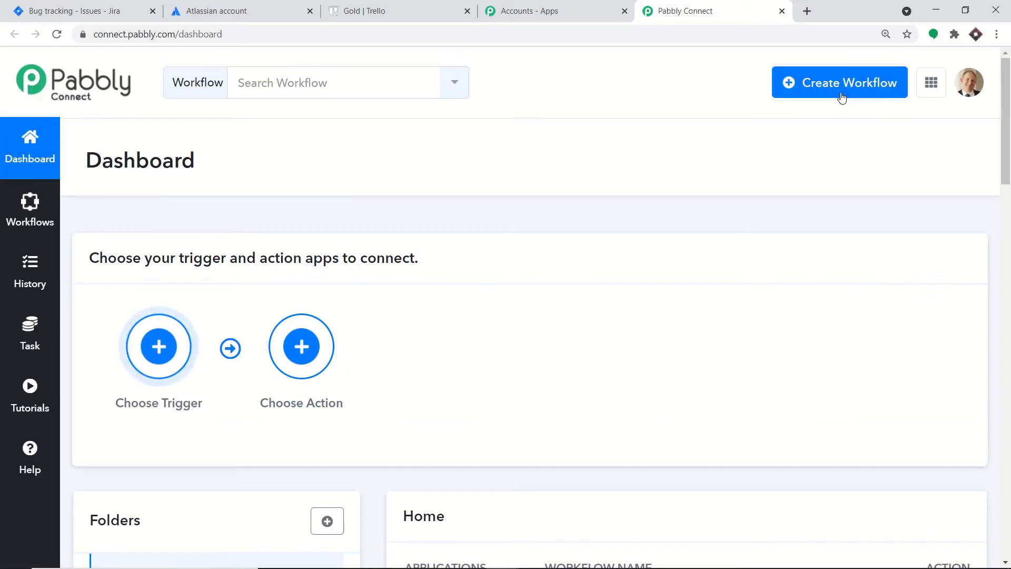
# - Create a new workflow with the name 'Jira to Trello'
pyautogui.click(841, 96)
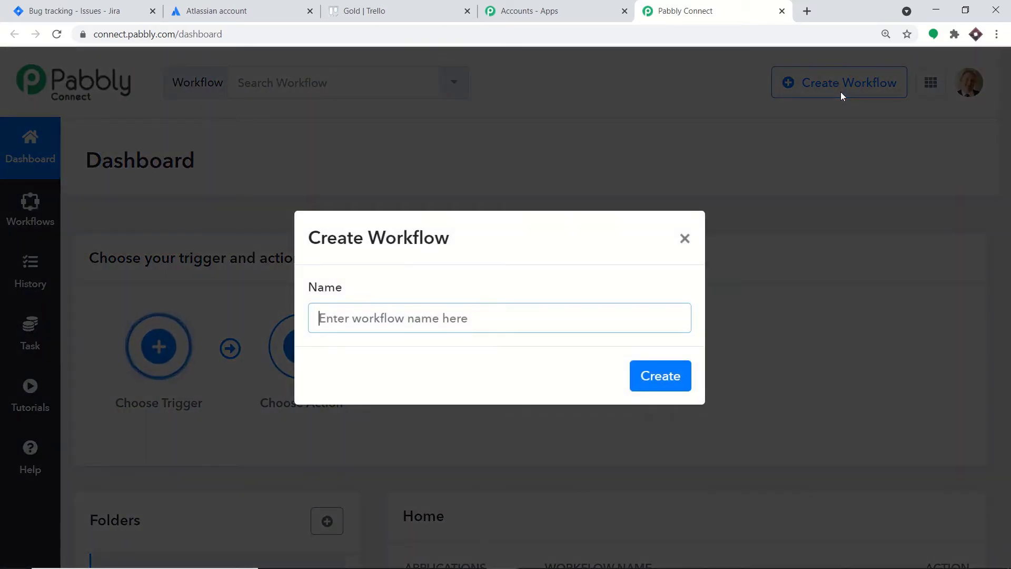
pyautogui.write('Jira')
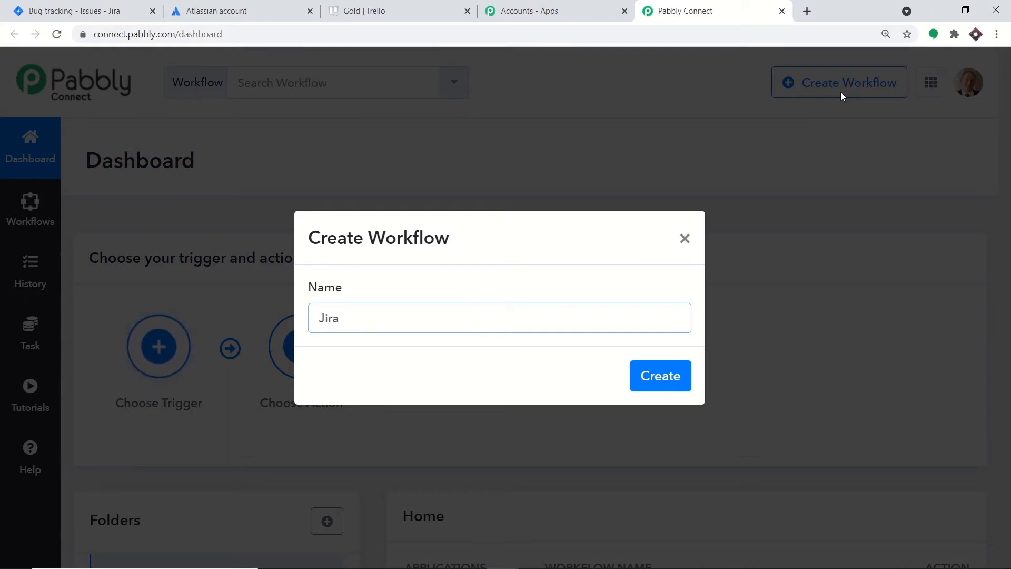
pyautogui.write(' to Tre')
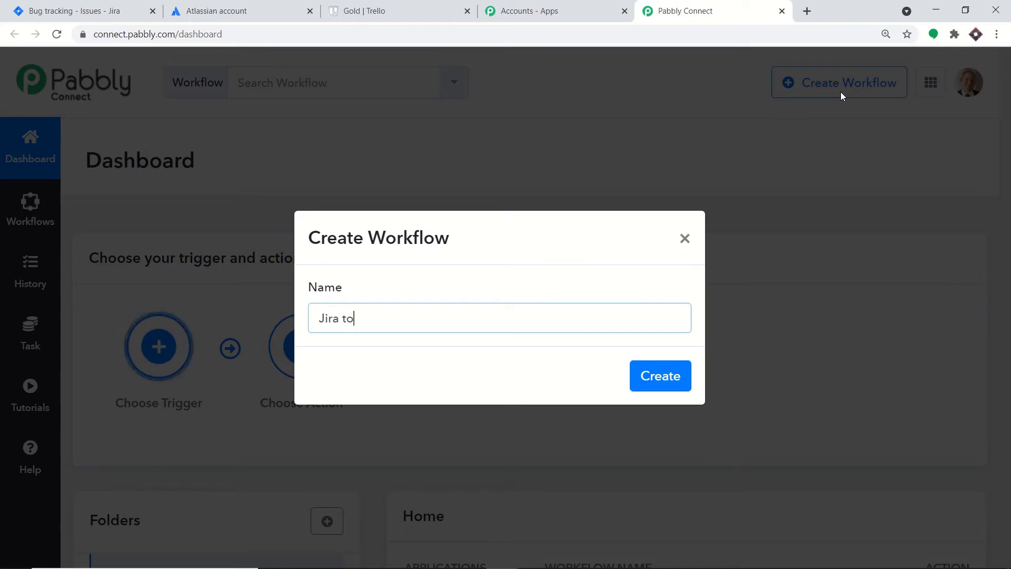
pyautogui.write('llo')
pyautogui.click(670, 367)
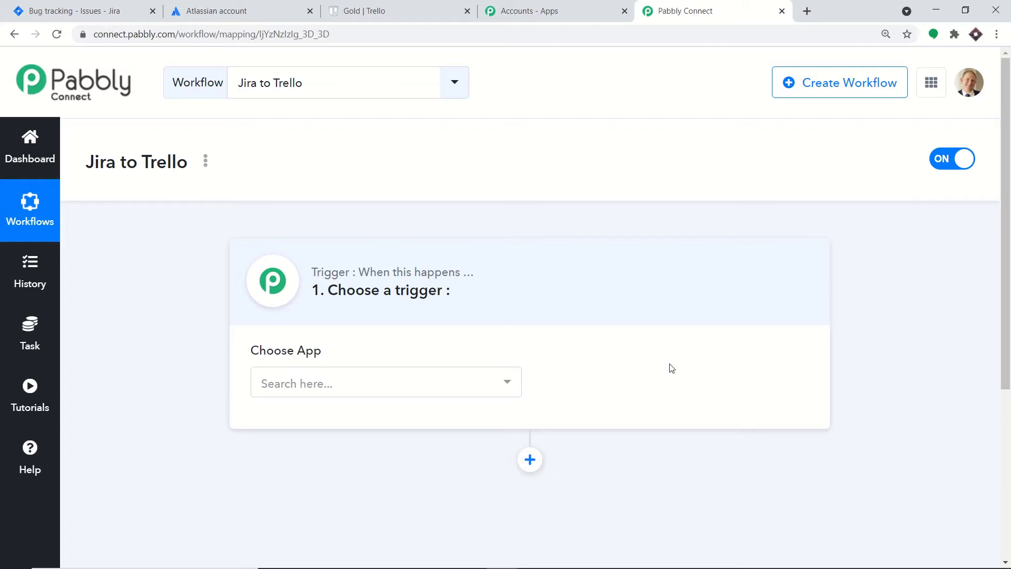
# - Set the trigger app to Jira Software with the New Issue trigger event
pyautogui.click(473, 384)
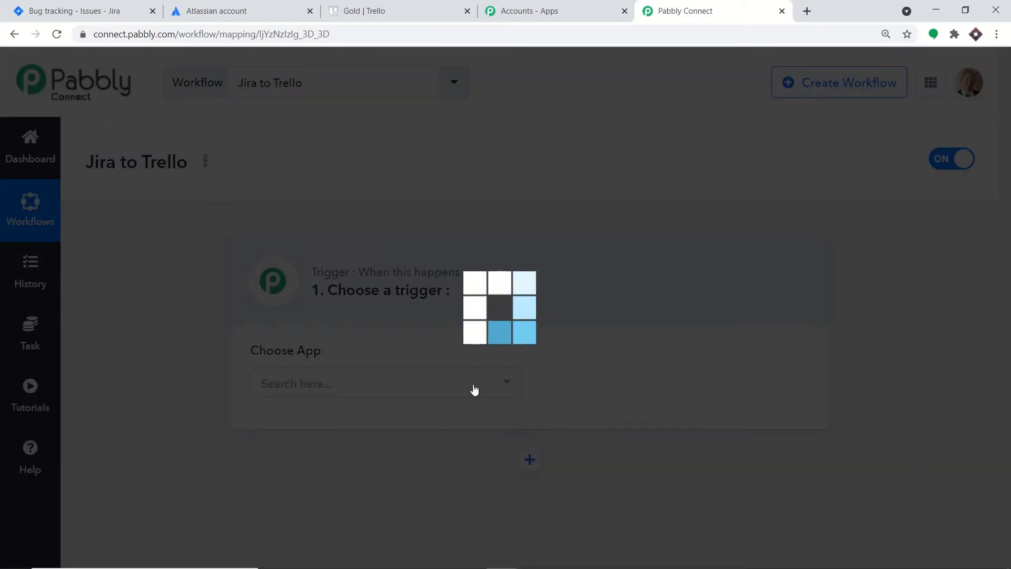
pyautogui.write('jira')
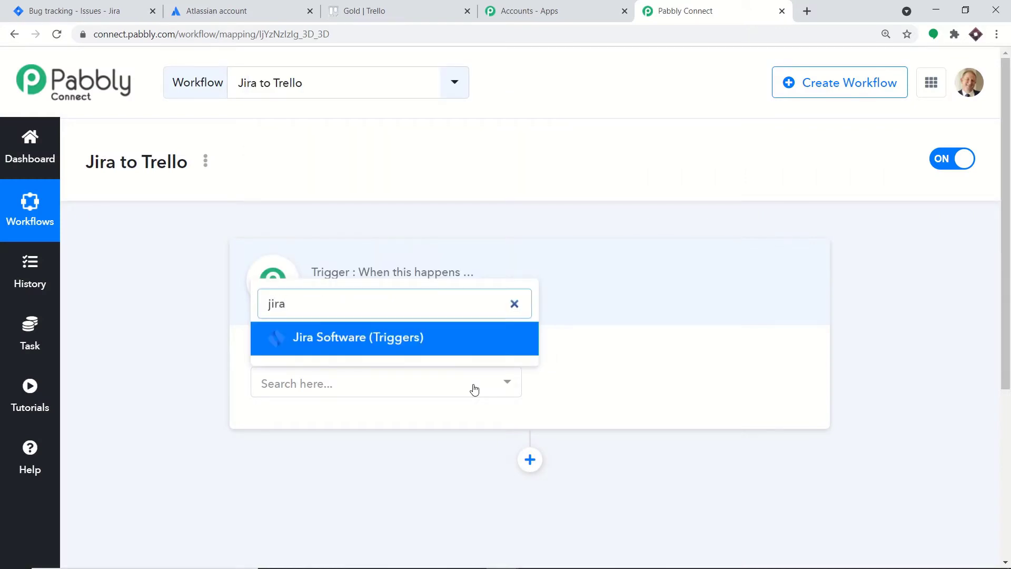
pyautogui.click(458, 339)
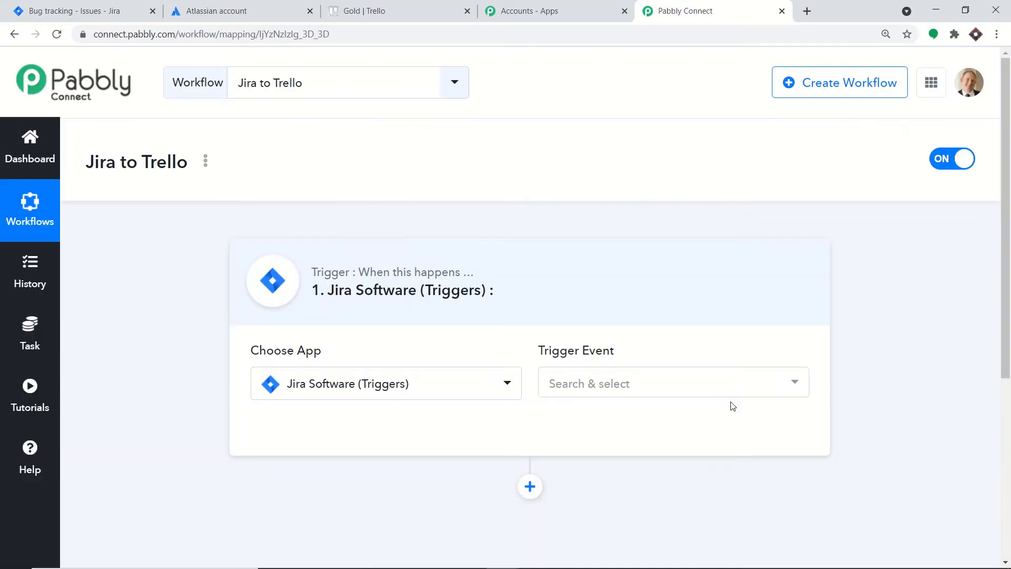
pyautogui.click(729, 394)
pyautogui.click(617, 116)
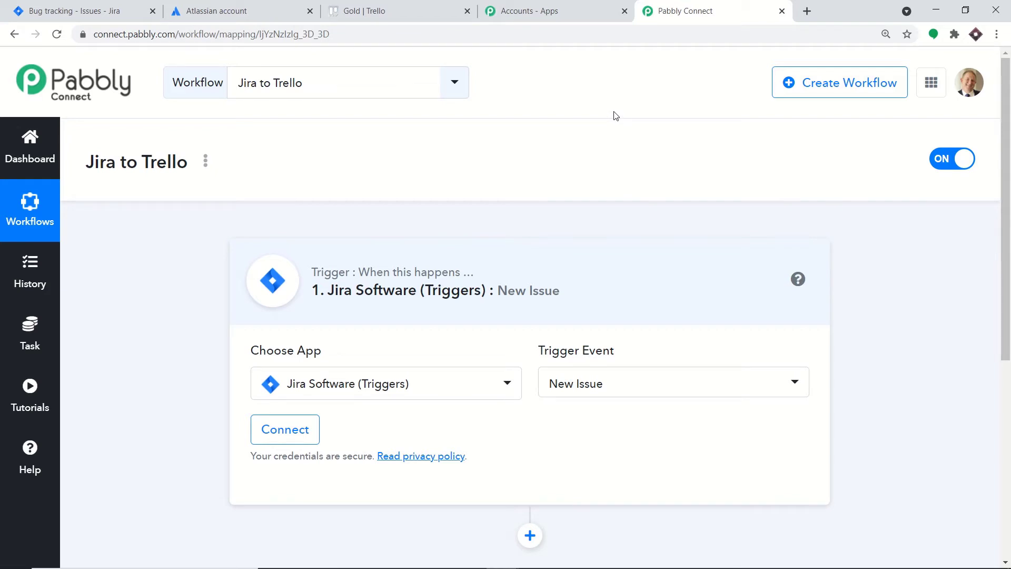
# - Browse the other Jira trigger events and visit the Pabbly help forum before returning
pyautogui.click(606, 394)
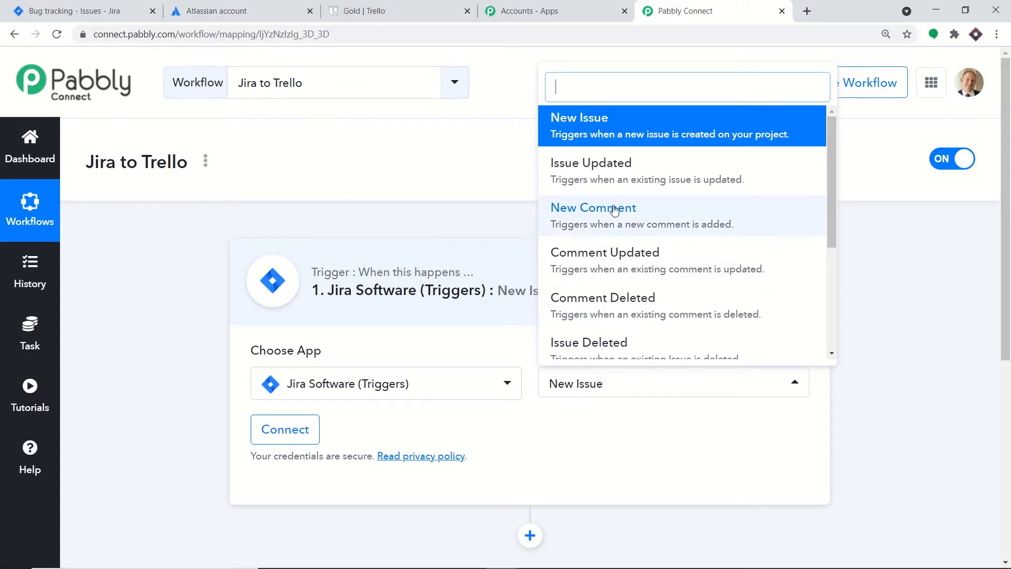
pyautogui.scroll(-3, 640, 197)
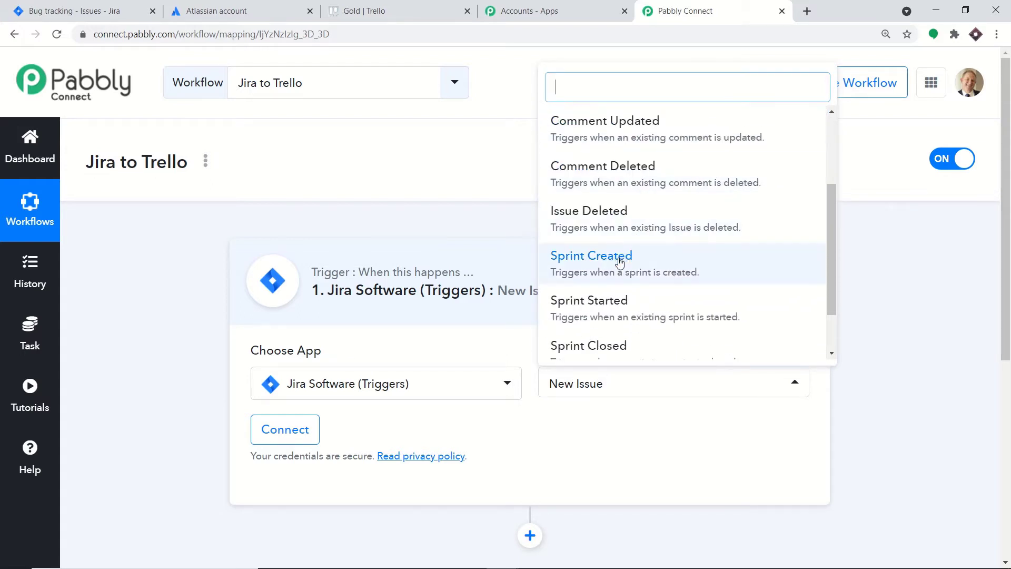
pyautogui.scroll(-2, 619, 269)
pyautogui.scroll(5, 653, 289)
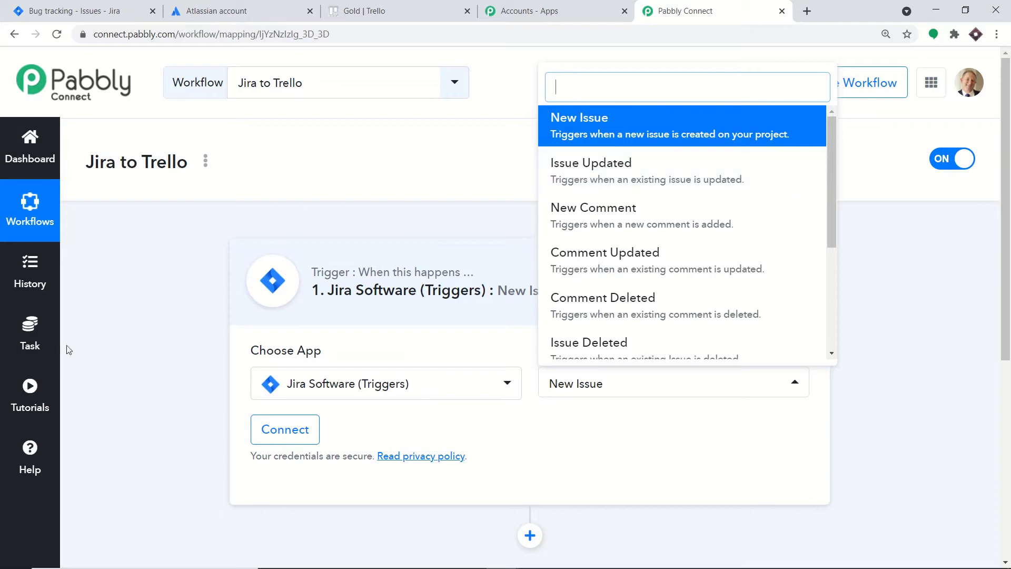
pyautogui.click(40, 462)
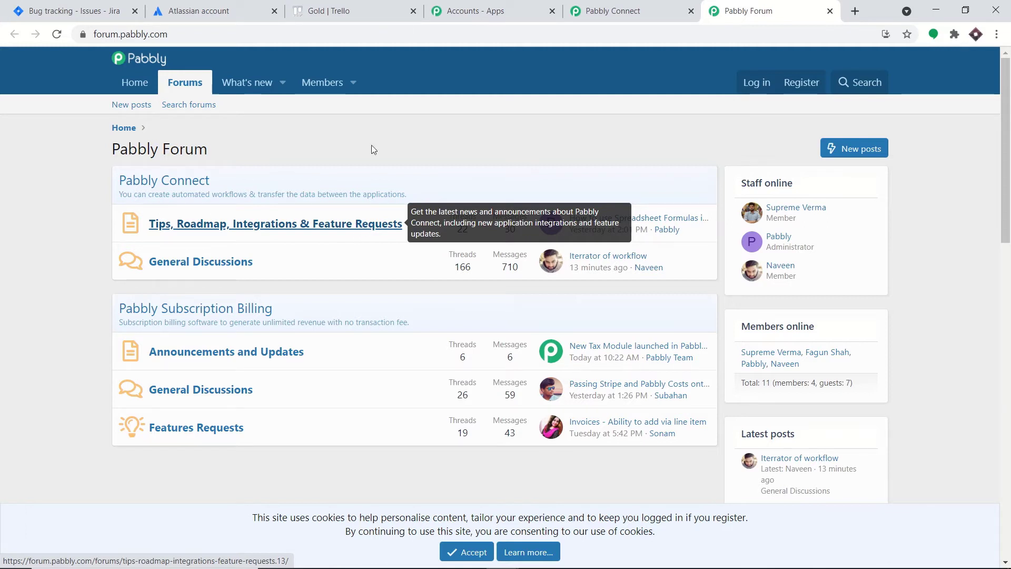
pyautogui.click(616, 6)
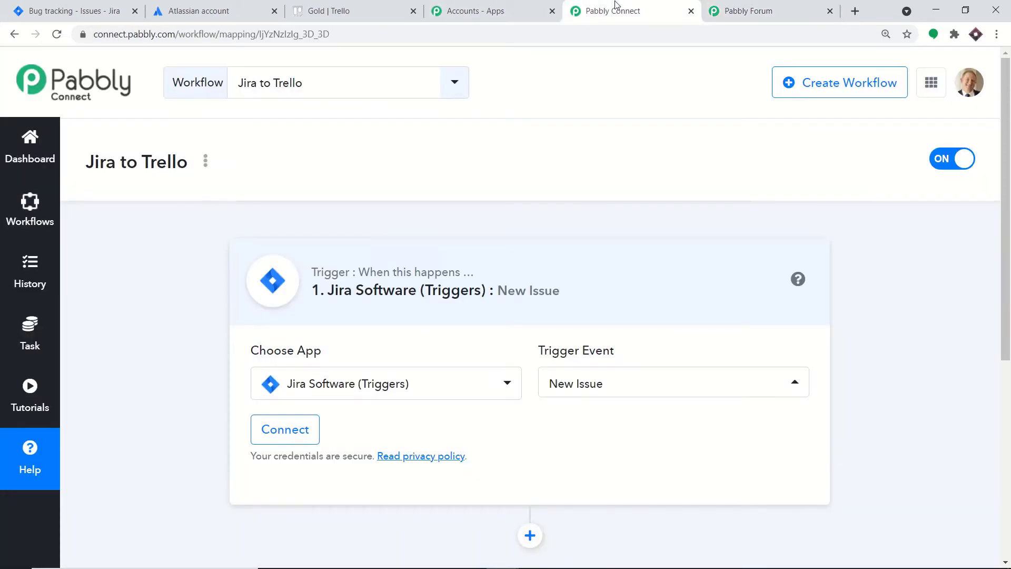
# - Add a Jira connection with the account e-mail from autofill, then switch to the Jira issues tab
pyautogui.click(278, 437)
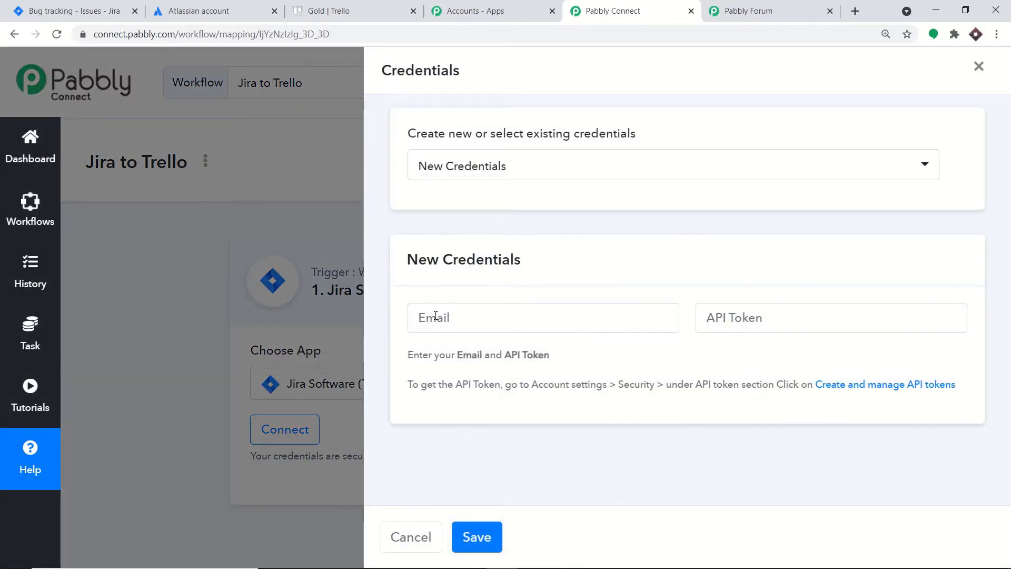
pyautogui.click(436, 316)
pyautogui.click(770, 318)
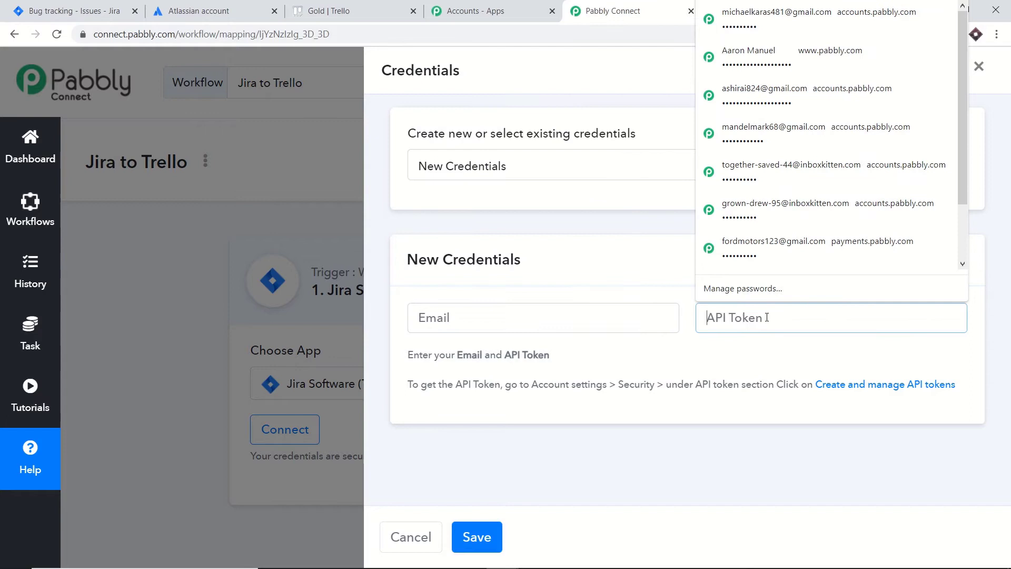
pyautogui.click(474, 316)
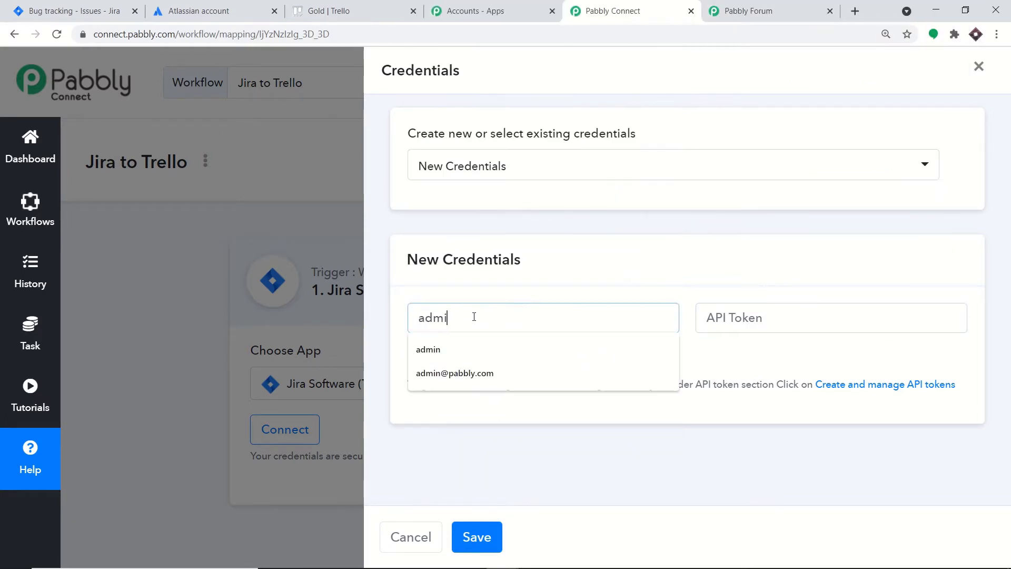
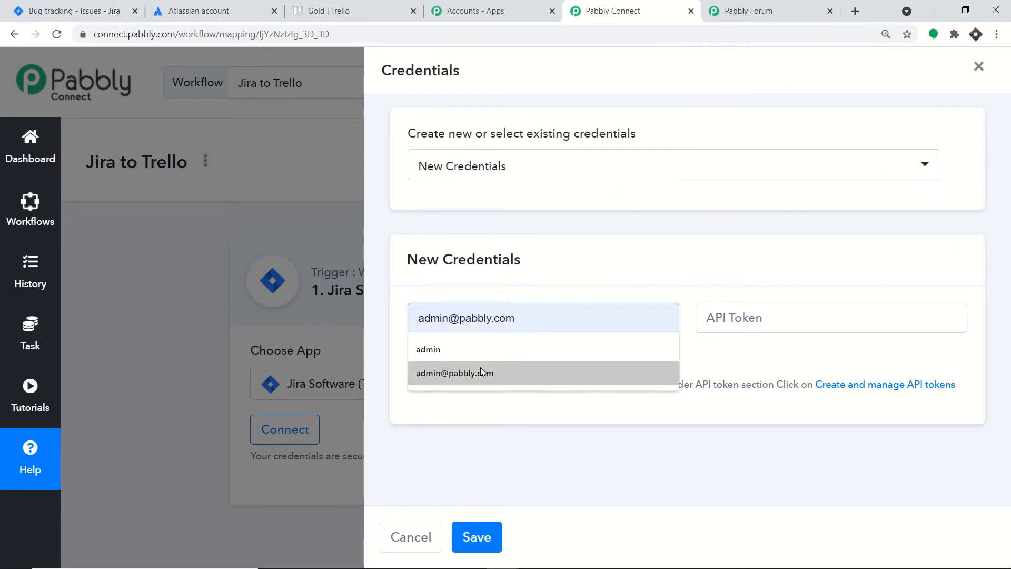
pyautogui.click(483, 372)
pyautogui.click(736, 323)
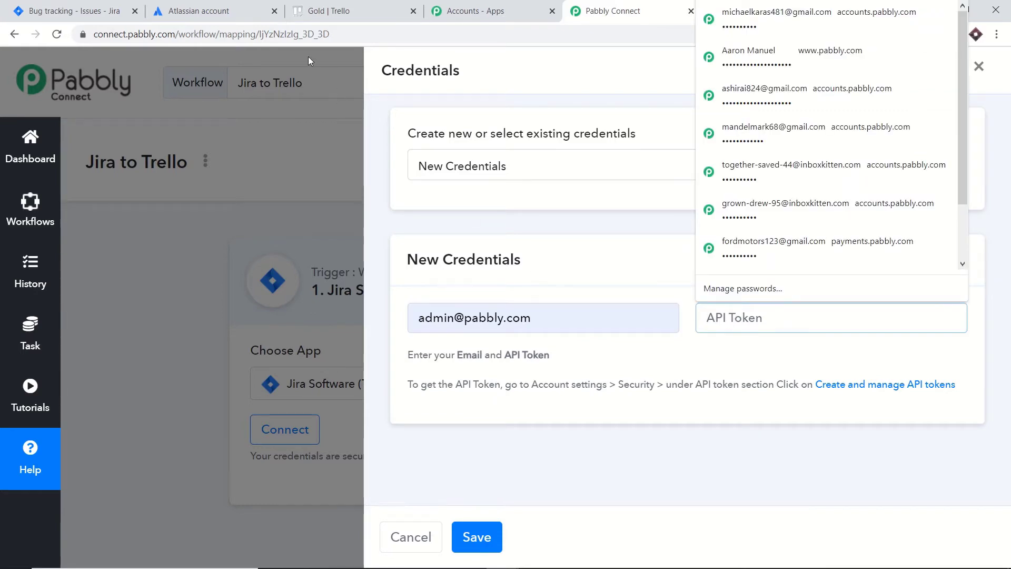
pyautogui.click(93, 20)
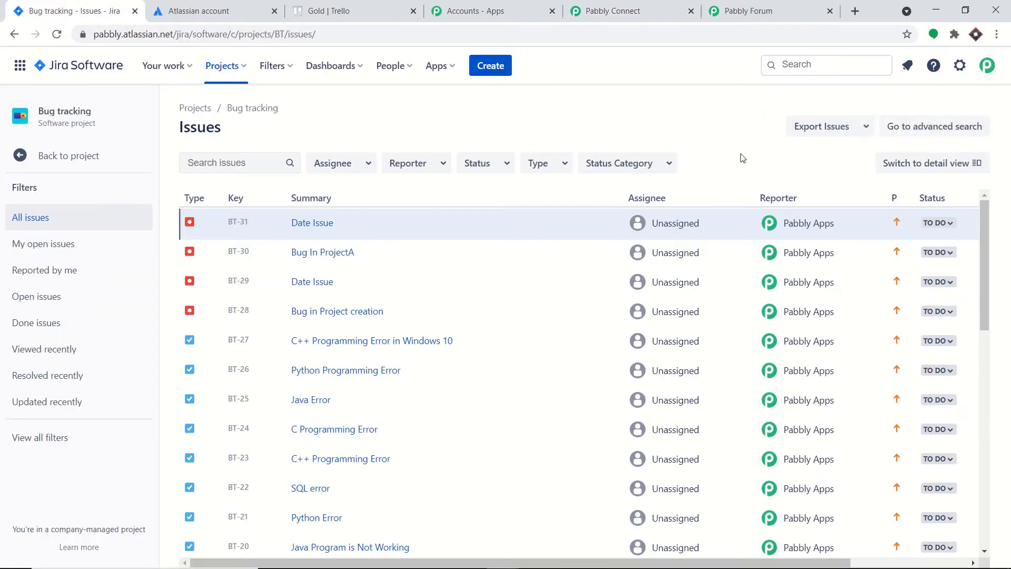
# - Go to the Atlassian account's Security settings and reach the API tokens management page
pyautogui.click(988, 66)
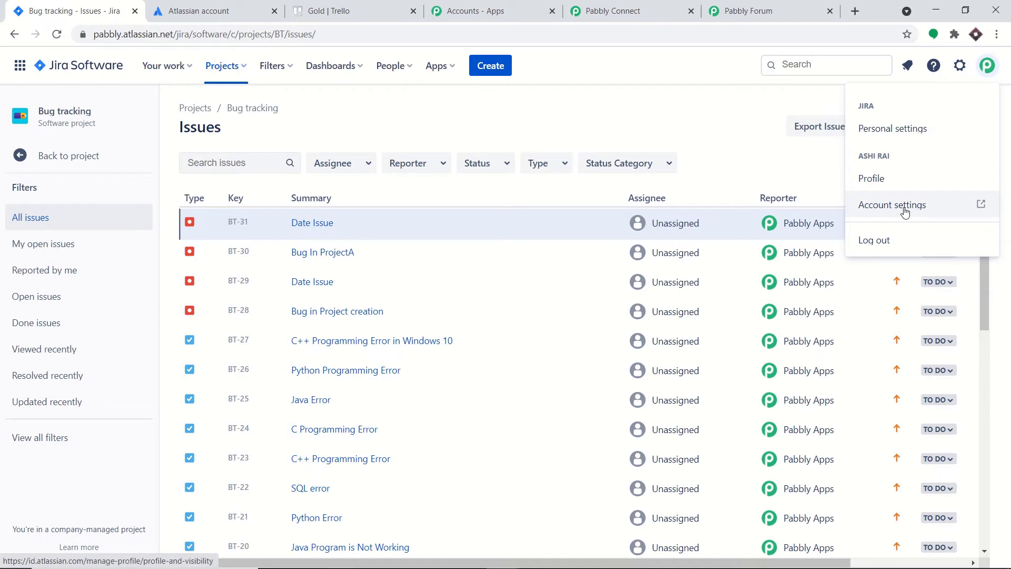
pyautogui.click(905, 211)
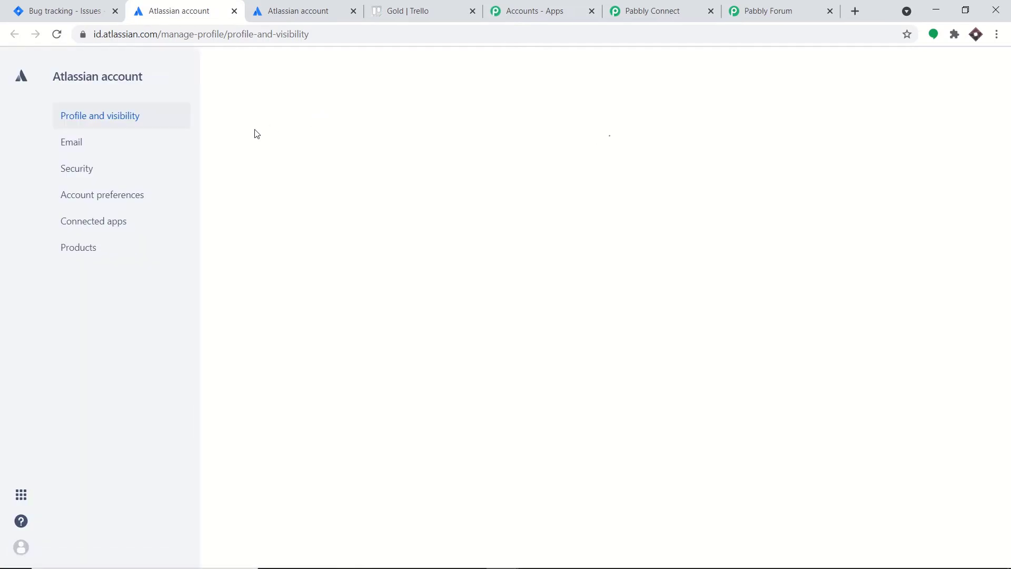
pyautogui.click(87, 175)
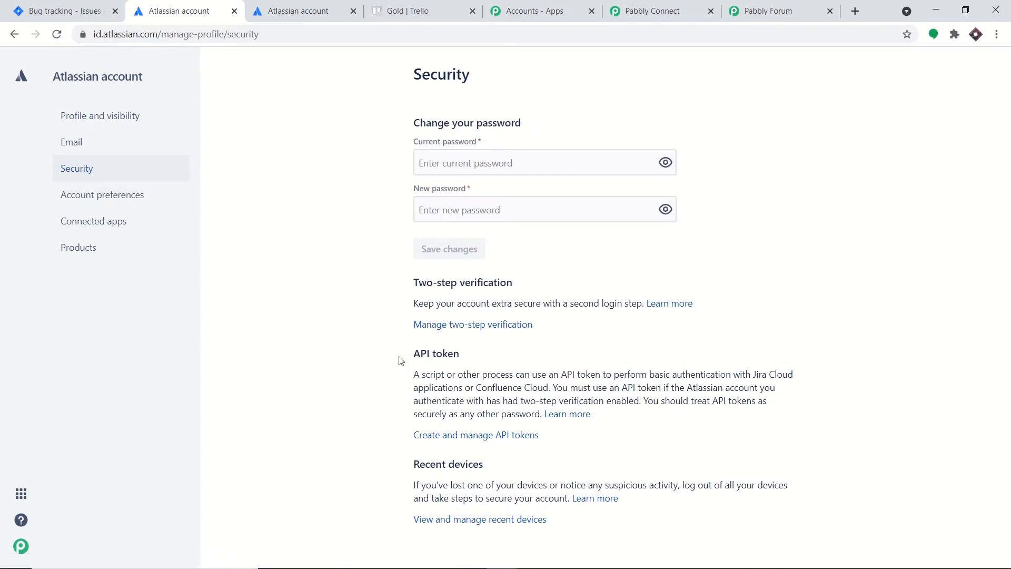
pyautogui.click(453, 437)
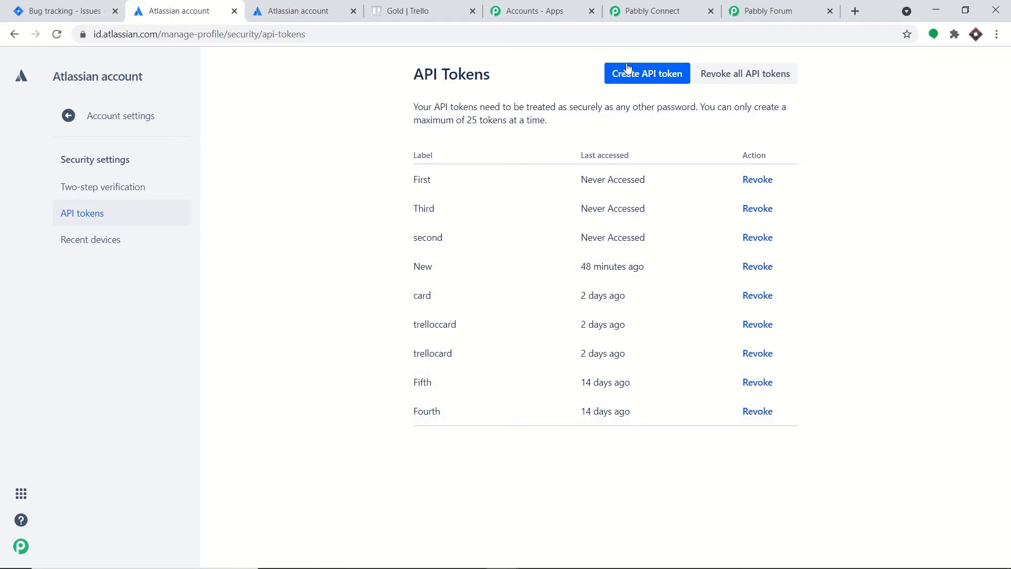
# - Create an API token labelled 'TRELLO 2' and copy its value
pyautogui.click(640, 76)
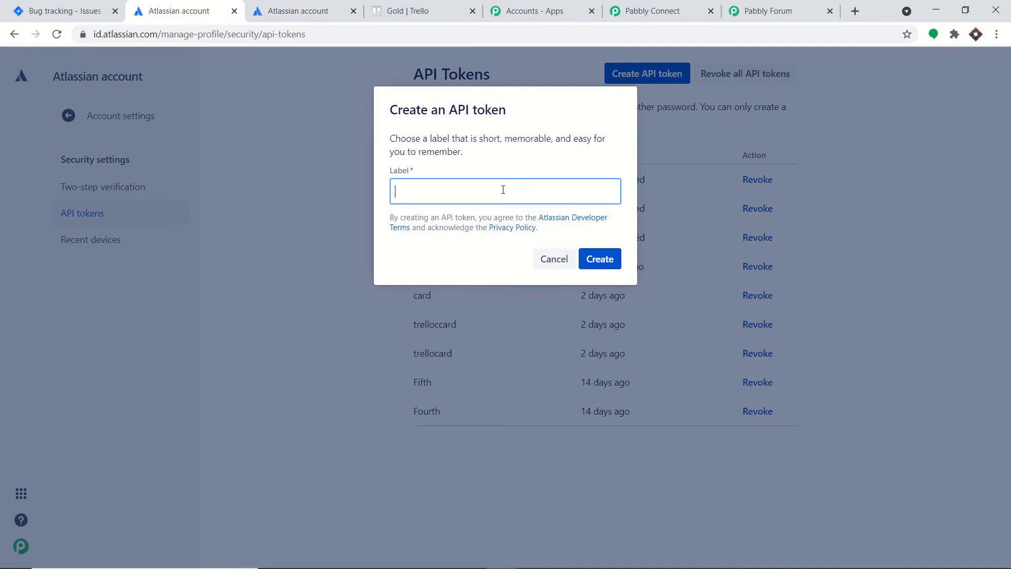
pyautogui.write('TRELLO 2')
pyautogui.click(614, 261)
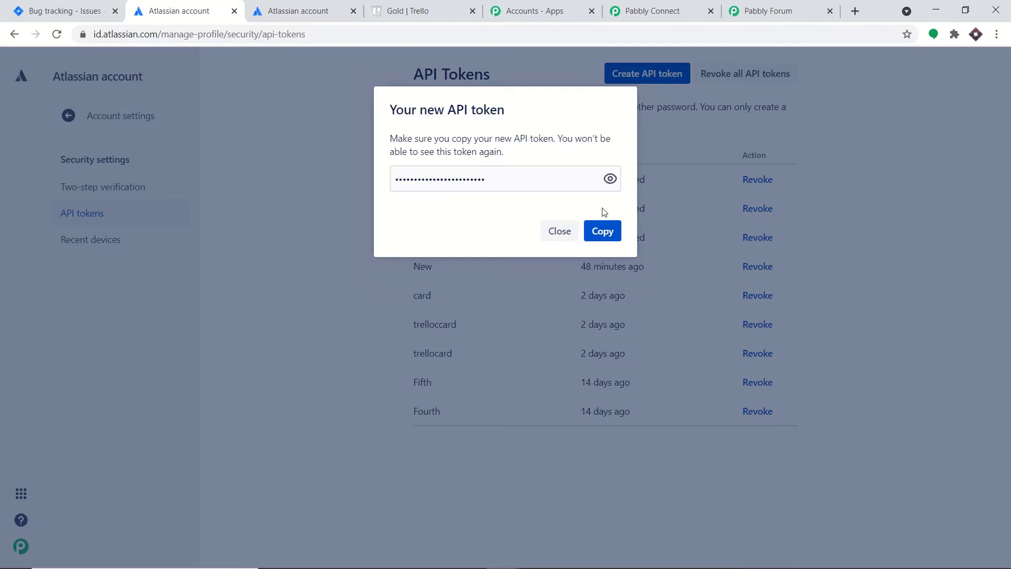
pyautogui.click(609, 182)
pyautogui.click(597, 237)
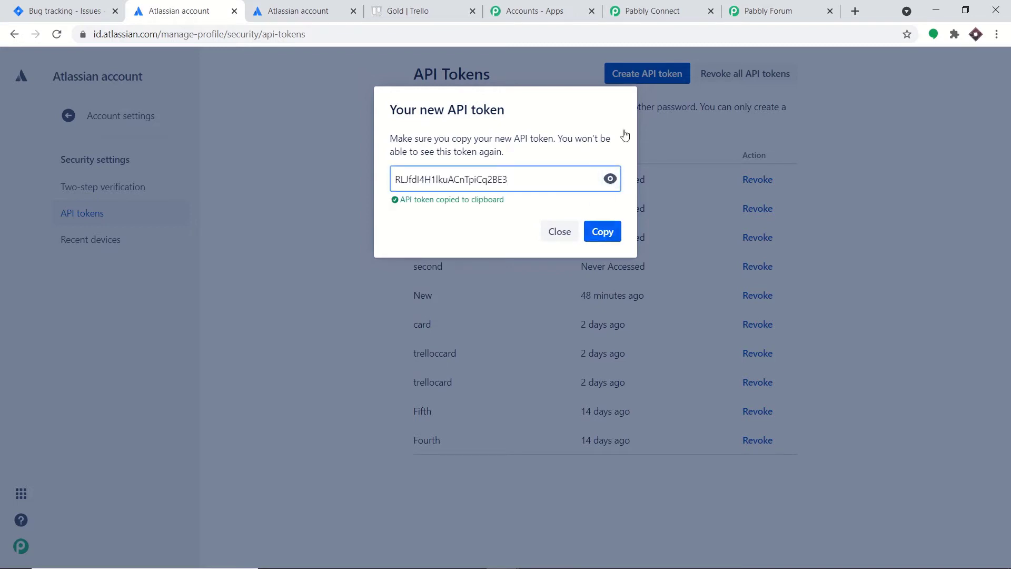
# - Paste the copied token into the API Token field of Pabbly's Jira credentials form
pyautogui.click(665, 10)
pyautogui.click(727, 311)
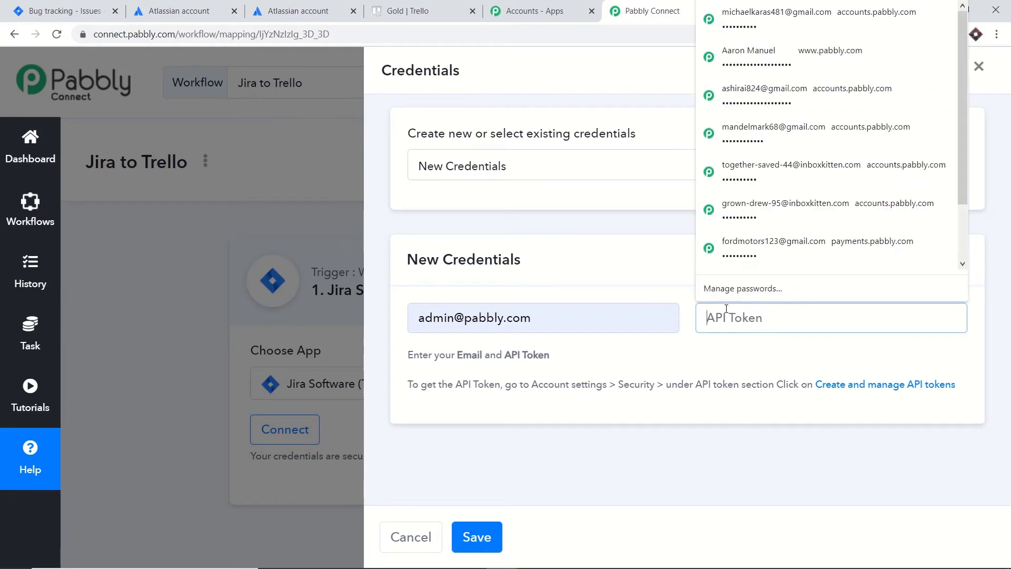
pyautogui.rightClick(727, 310)
pyautogui.click(759, 452)
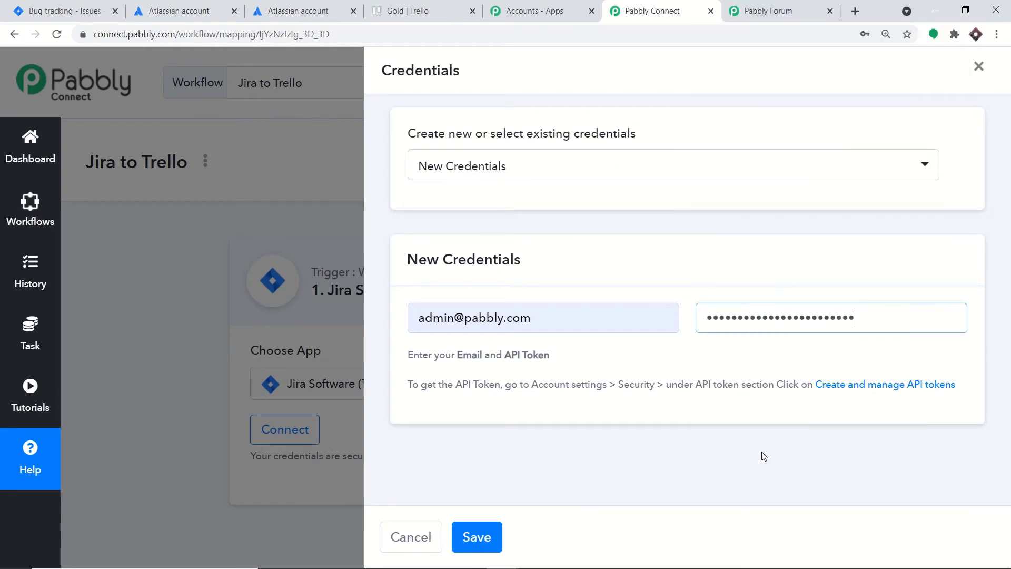
# - Save the Jira credentials and select the generated webhook URL
pyautogui.click(482, 536)
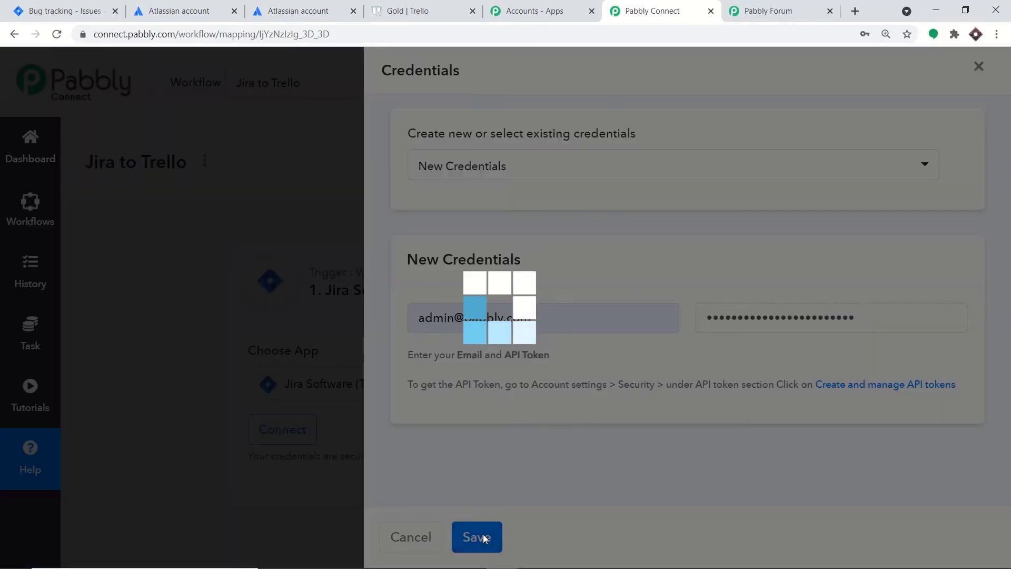
pyautogui.scroll(-4, 586, 333)
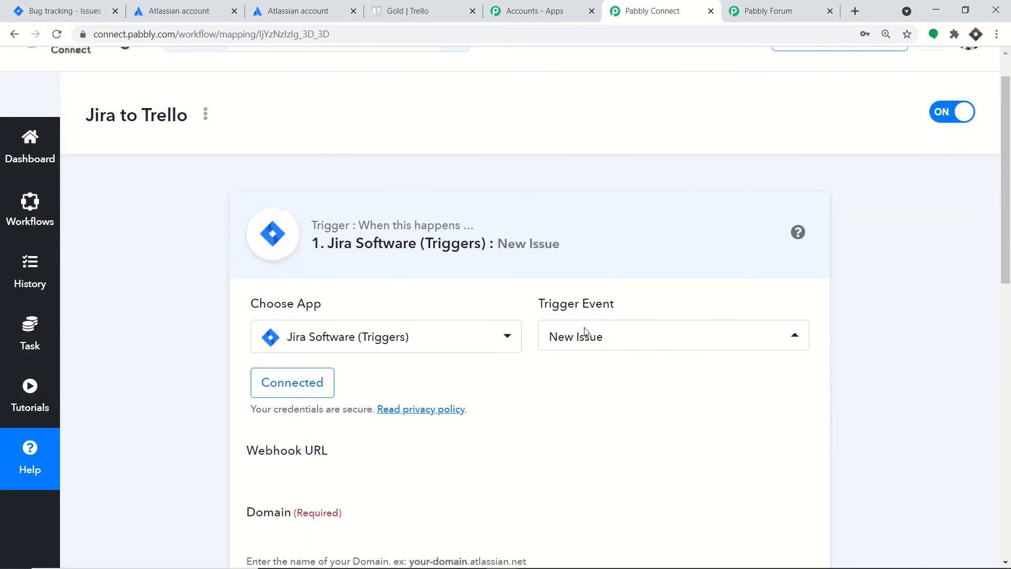
pyautogui.scroll(-1, 520, 299)
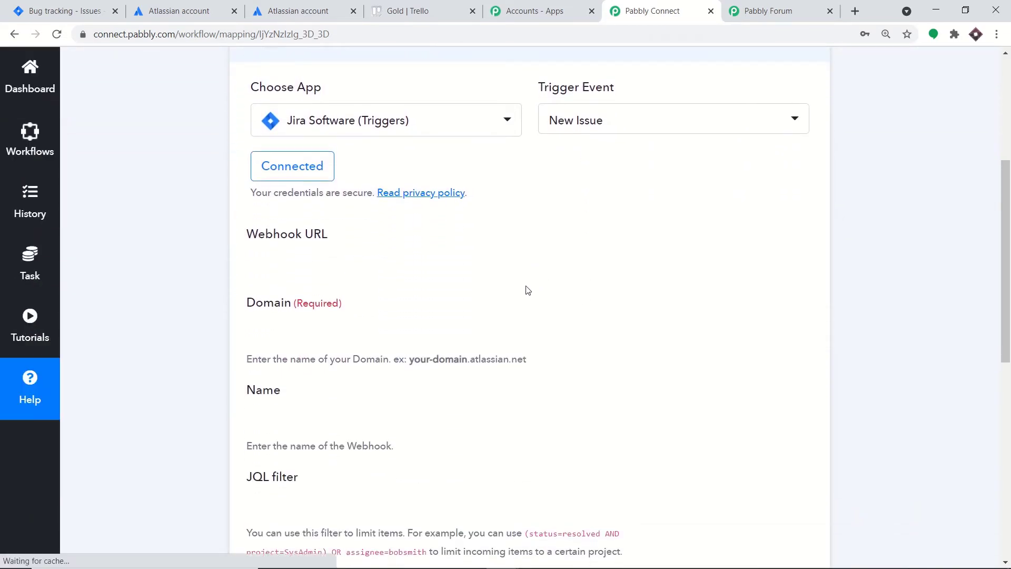
pyautogui.scroll(-1, 527, 290)
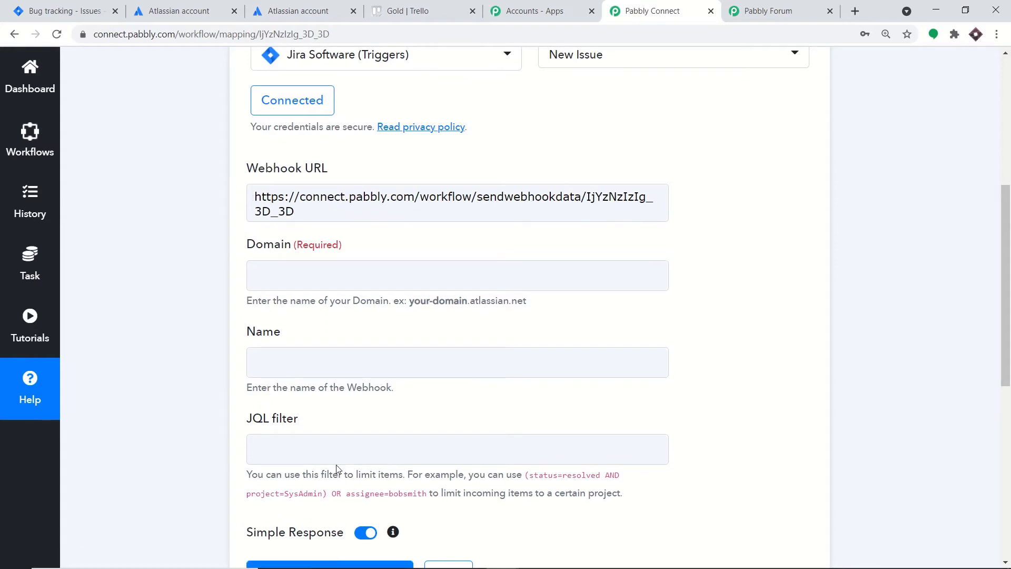
pyautogui.scroll(2, 352, 304)
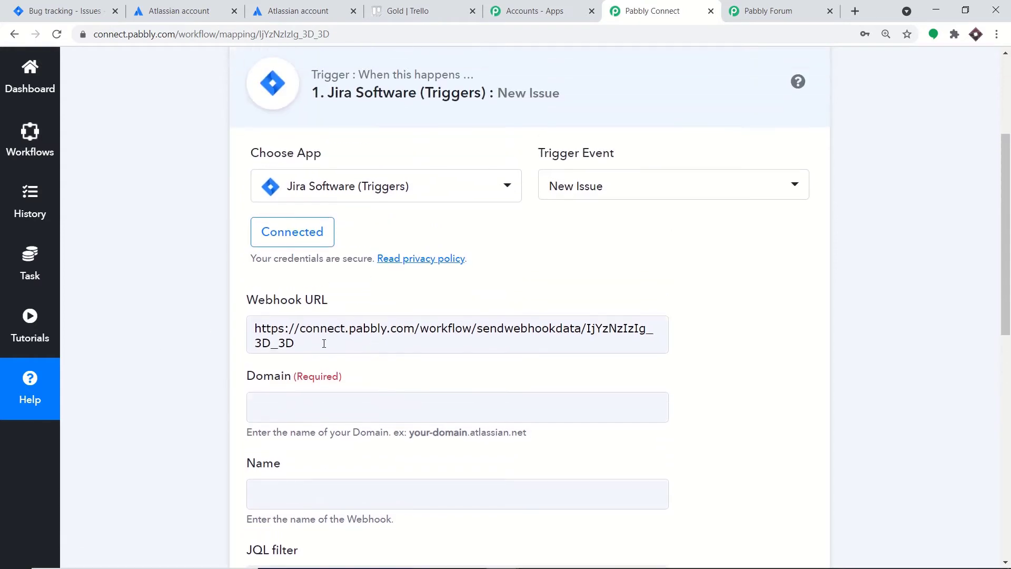
pyautogui.moveTo(324, 343); pyautogui.dragTo(221, 317)
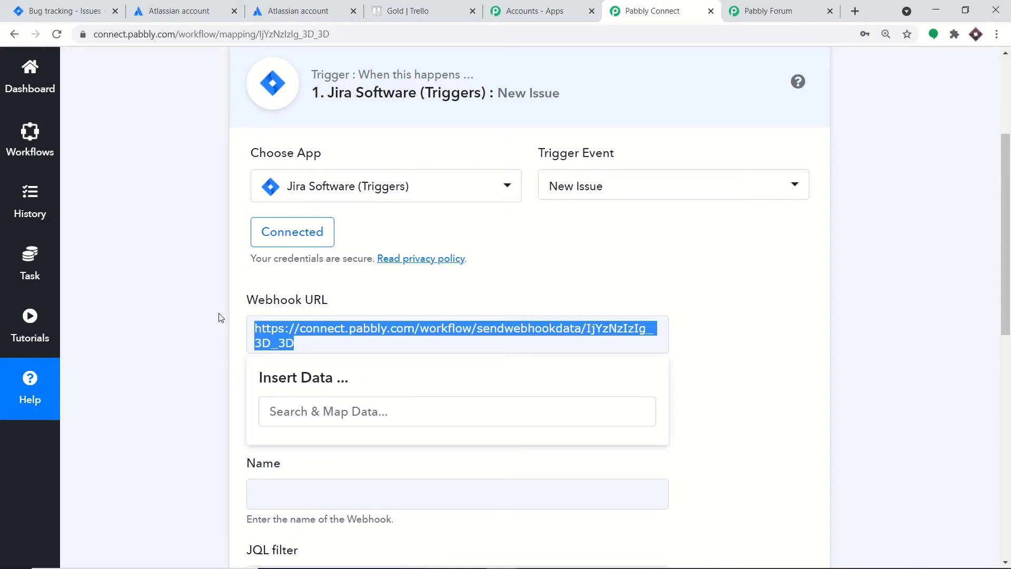
pyautogui.click(783, 339)
# - Copy the site name 'pabbly' from the Jira address for the required Domain field
pyautogui.scroll(-2, 759, 348)
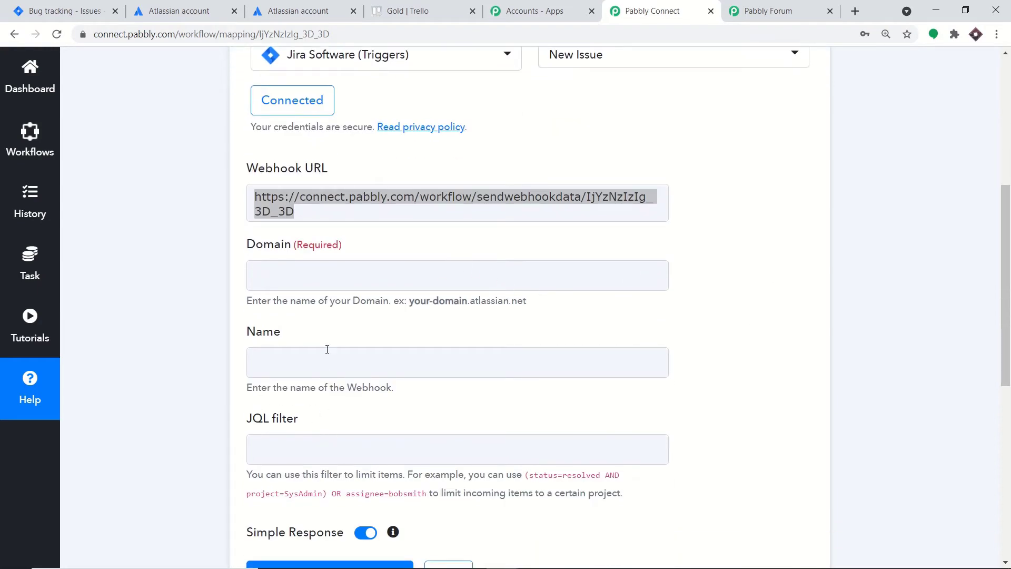
pyautogui.click(296, 277)
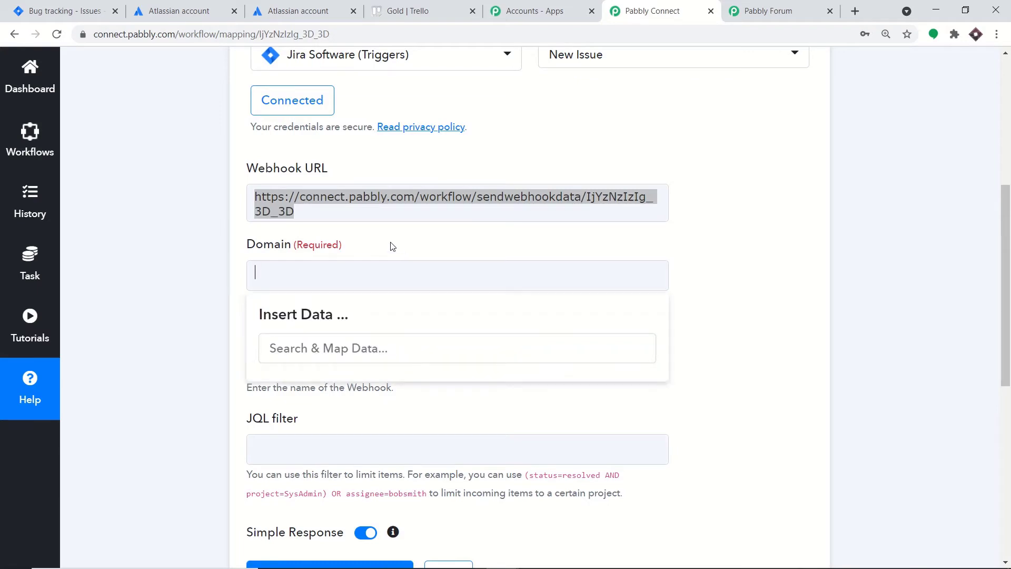
pyautogui.click(60, 8)
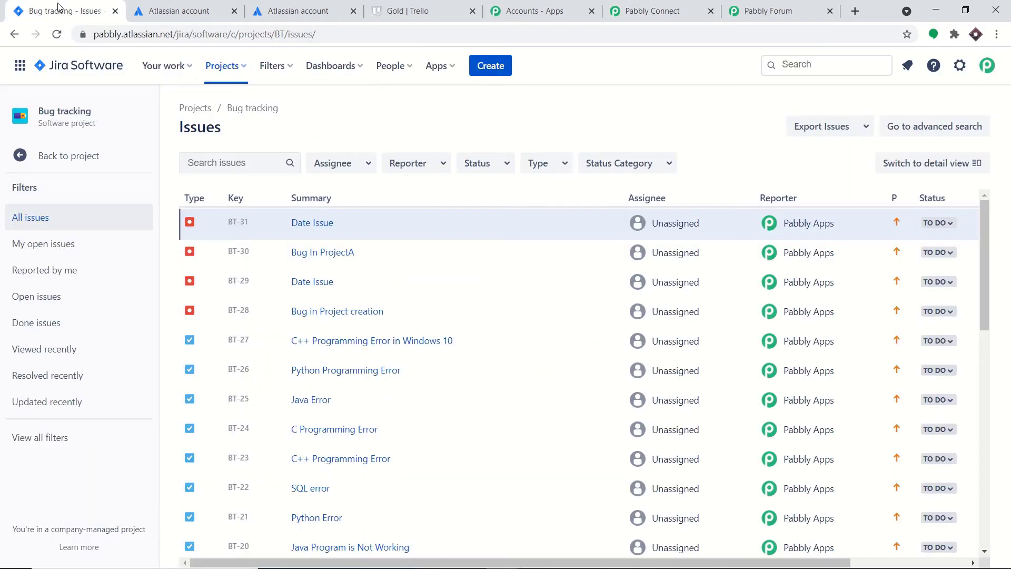
pyautogui.doubleClick(120, 35)
pyautogui.rightClick(129, 39)
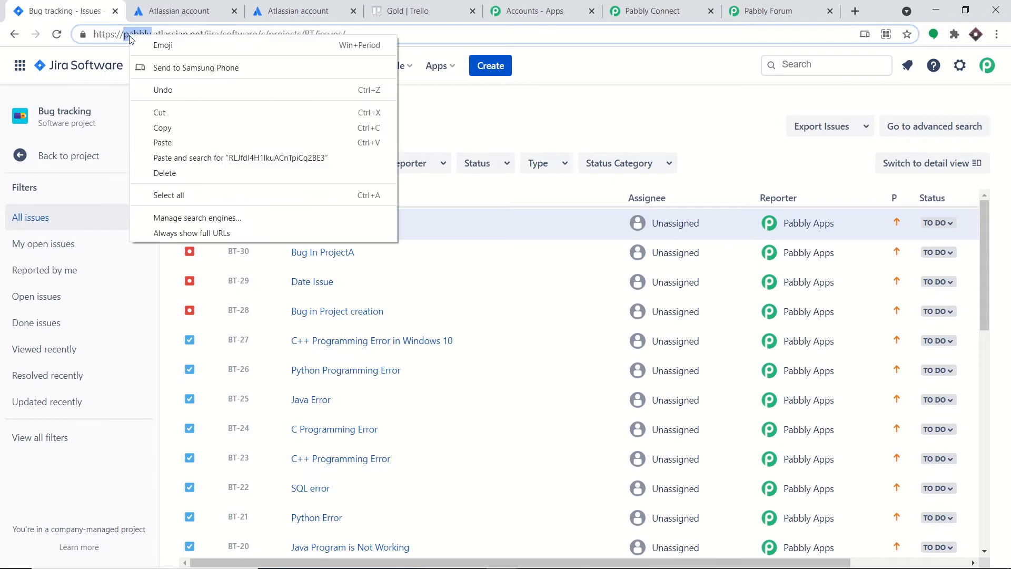
pyautogui.click(163, 128)
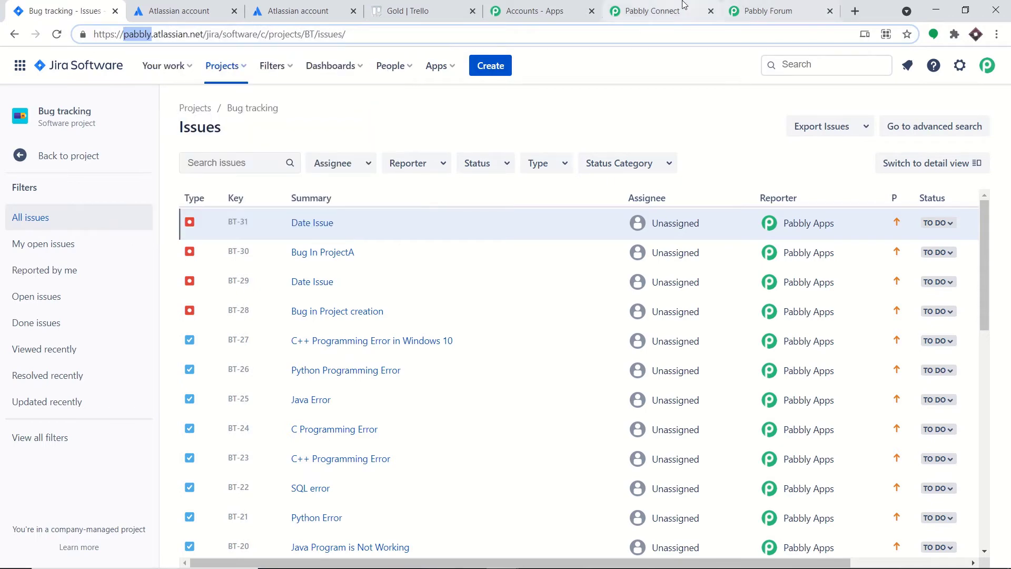
pyautogui.click(683, 7)
pyautogui.rightClick(300, 279)
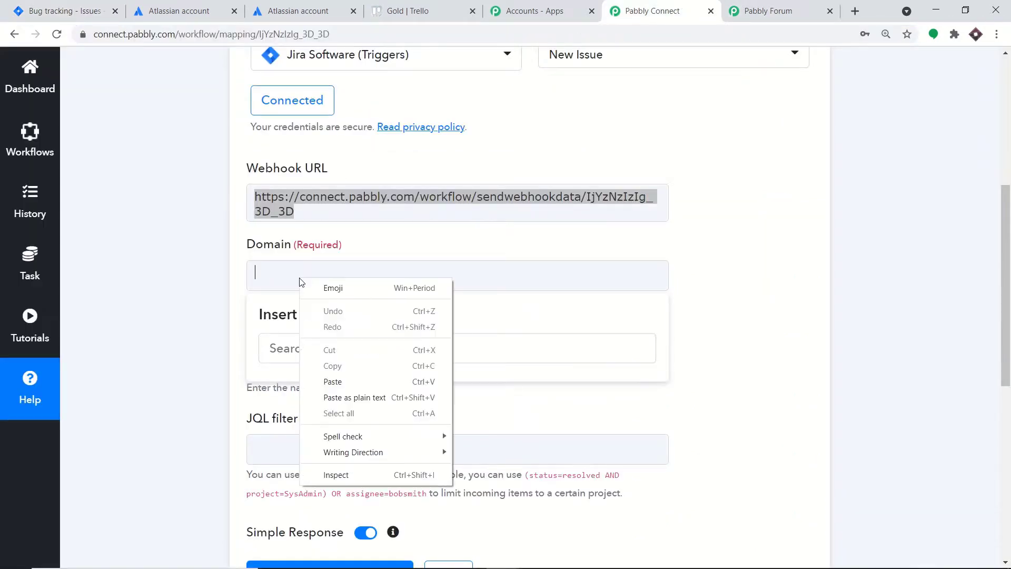
# - Set the Jira trigger's Domain to 'pabbly' and webhook Name to 'RED', leaving the JQL filter empty
pyautogui.click(337, 381)
pyautogui.click(755, 206)
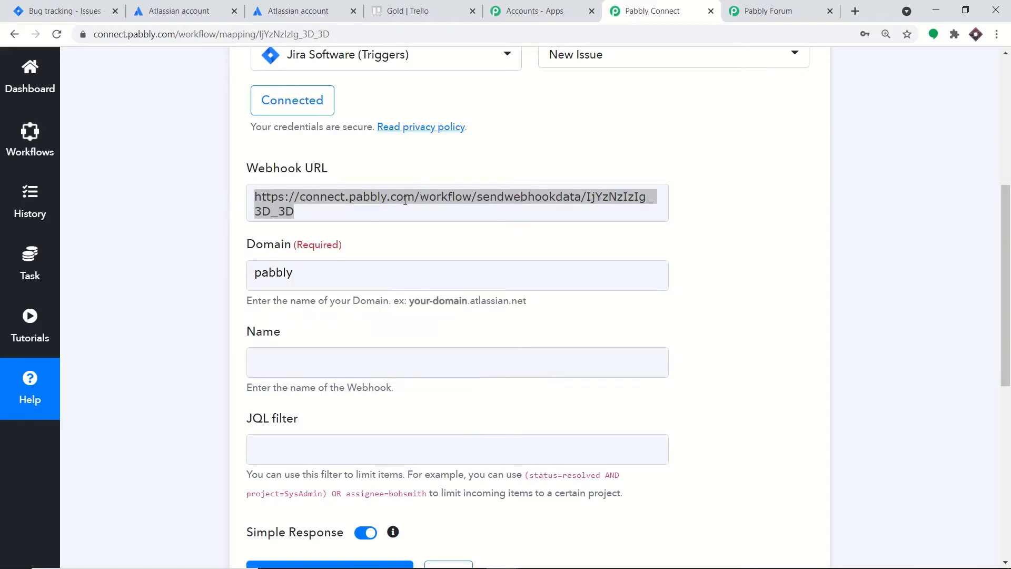
pyautogui.click(280, 354)
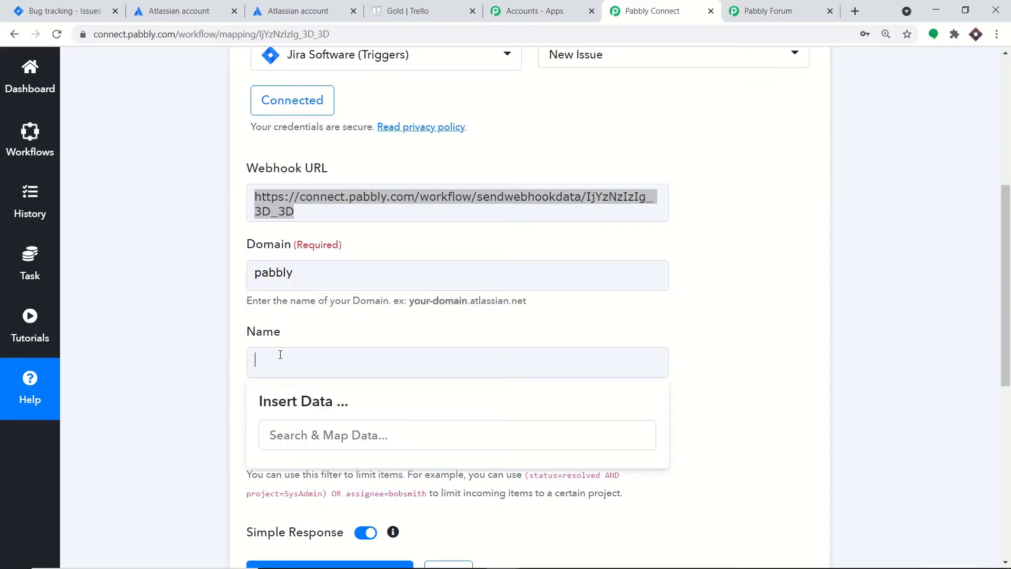
pyautogui.write('RED')
pyautogui.click(361, 338)
pyautogui.scroll(-3, 362, 339)
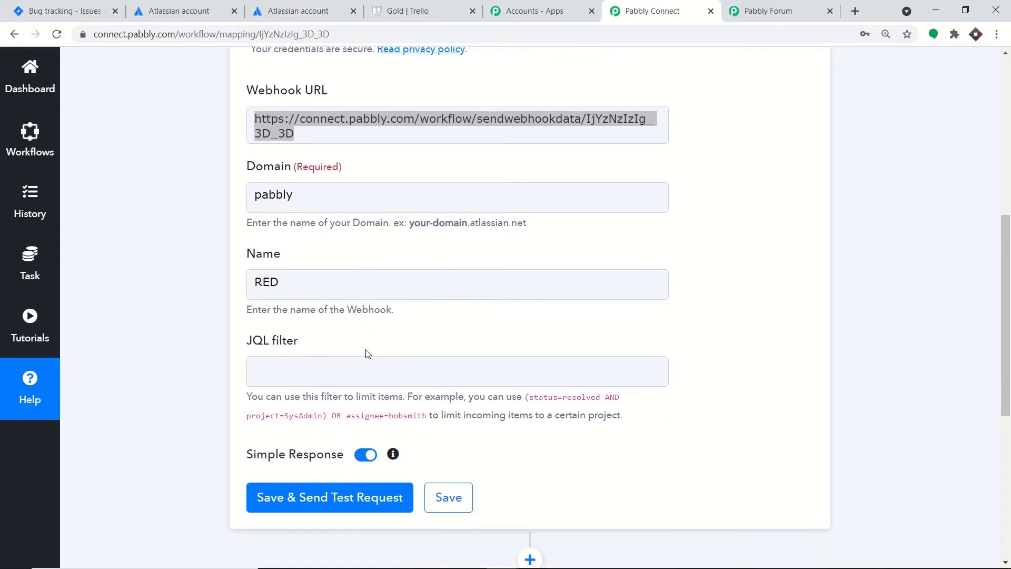
pyautogui.click(309, 311)
pyautogui.click(744, 269)
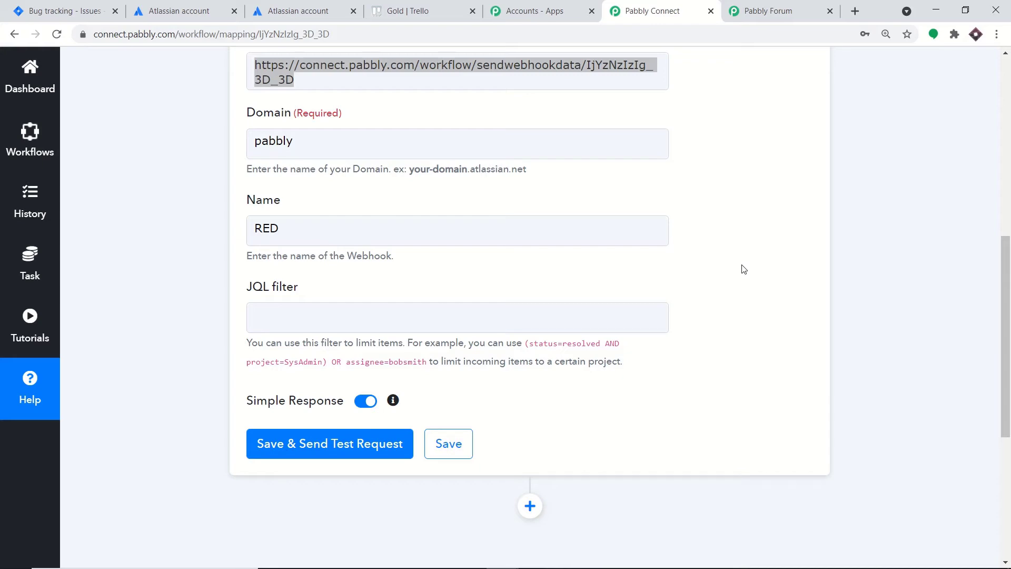
# - Copy the project name 'Bug tracking' from the Jira issues page and return to Pabbly Connect
pyautogui.click(51, 8)
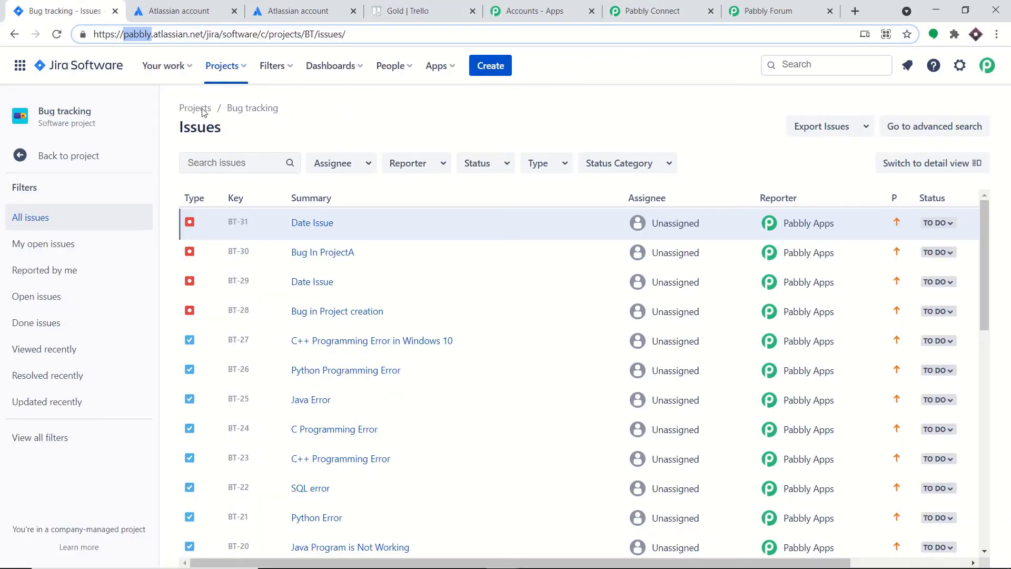
pyautogui.moveTo(293, 109); pyautogui.dragTo(227, 108)
pyautogui.rightClick(235, 108)
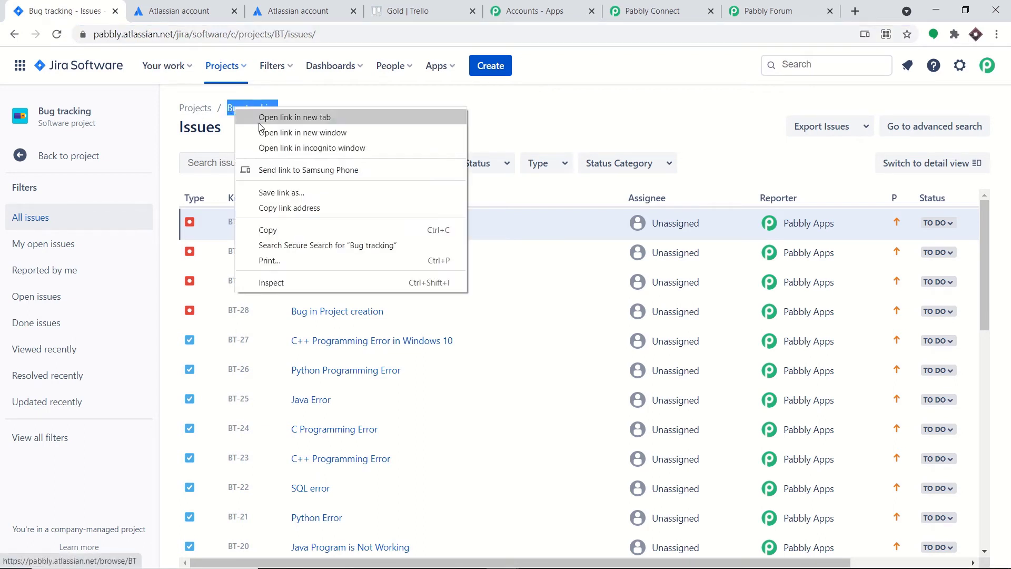
pyautogui.click(273, 231)
pyautogui.click(651, 11)
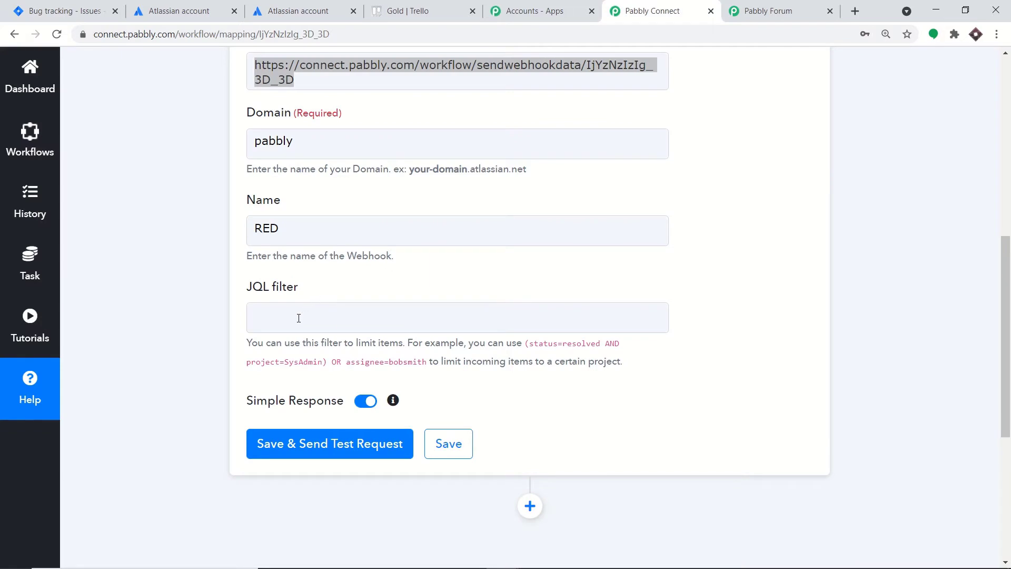
# - Build the JQL filter 'project=Bug tracking' from the pasted project name and the copied 'project=' prefix
pyautogui.click(299, 319)
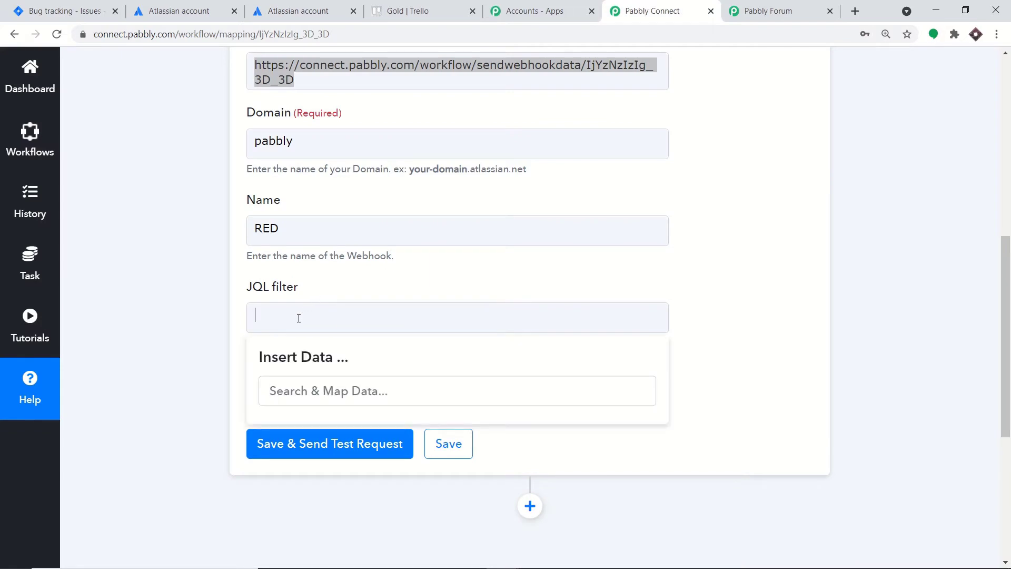
pyautogui.hotkey('ctrl', 'v')
pyautogui.click(410, 280)
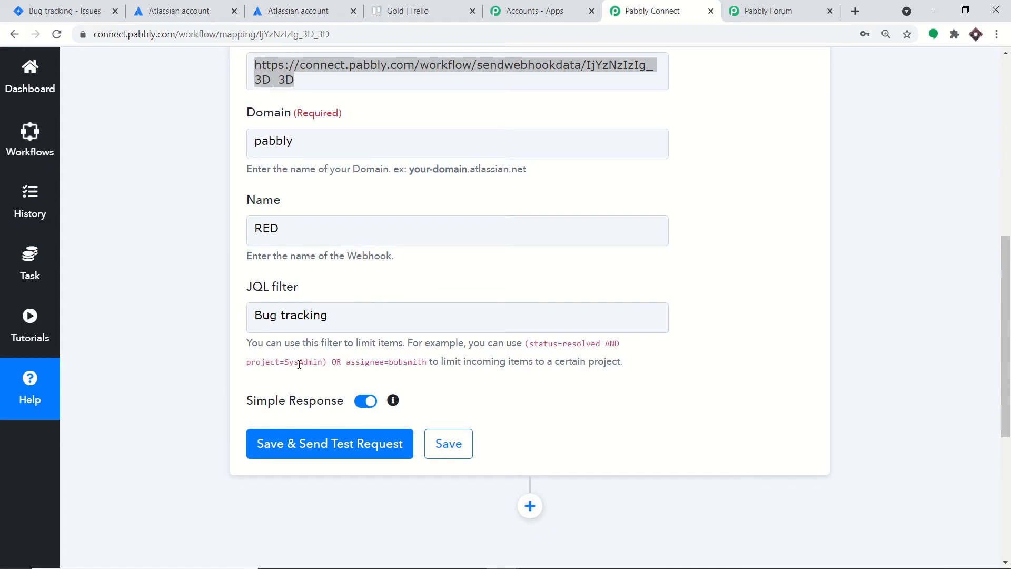
pyautogui.moveTo(288, 363); pyautogui.dragTo(254, 363)
pyautogui.rightClick(263, 366)
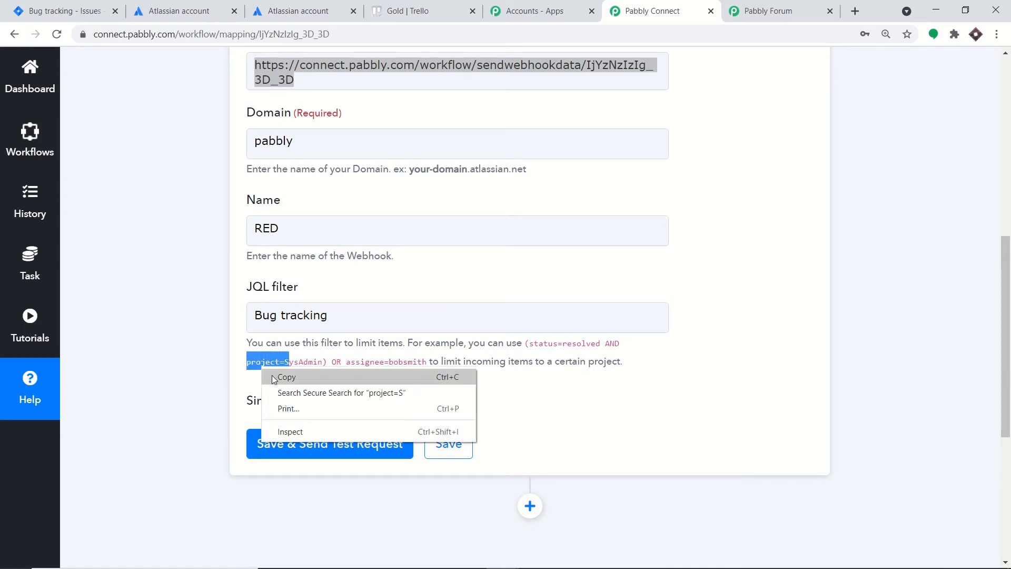
pyautogui.click(280, 377)
pyautogui.click(258, 316)
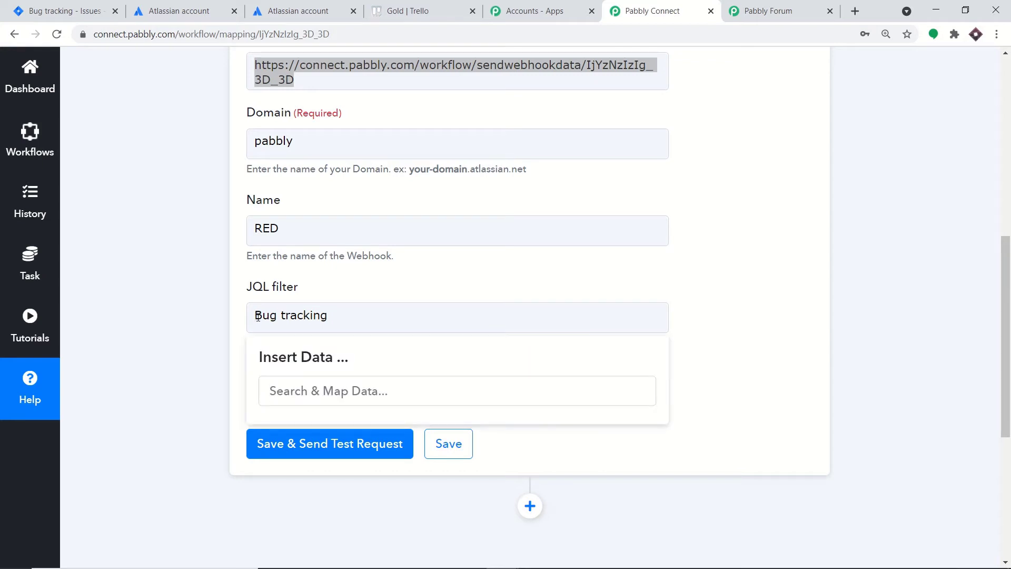
pyautogui.hotkey('ctrl', 'v')
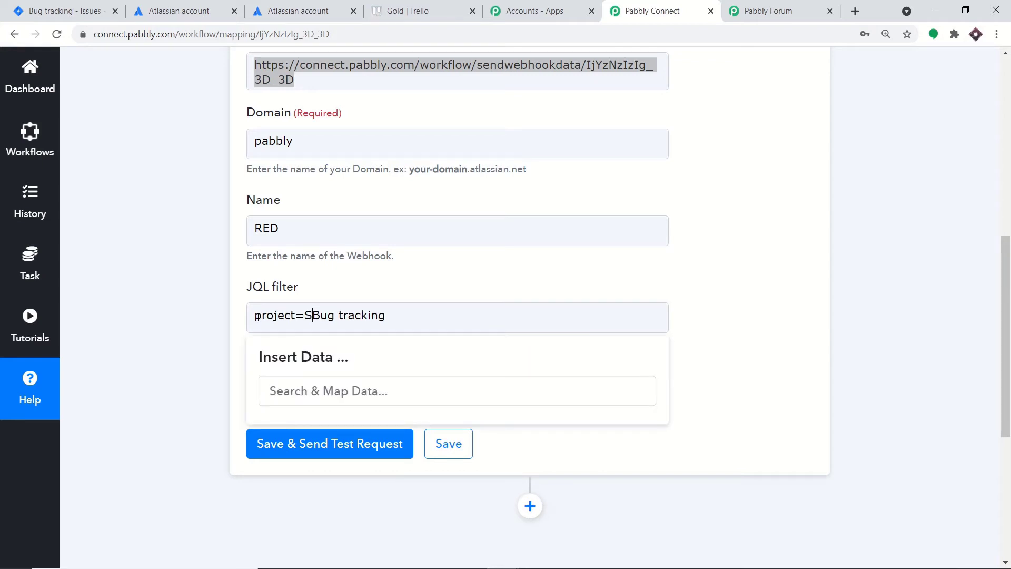
pyautogui.press('BackSpace')
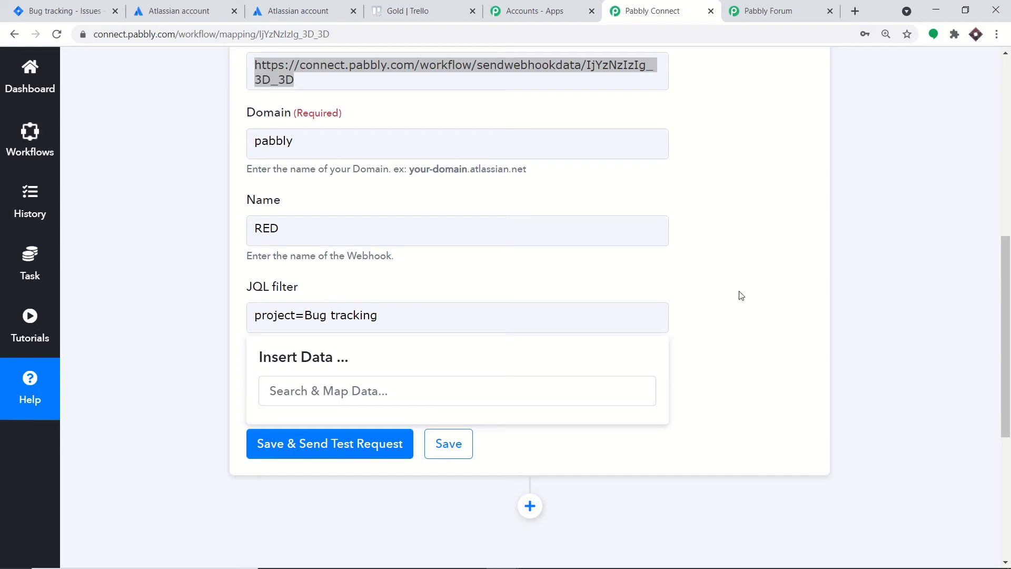
pyautogui.click(736, 284)
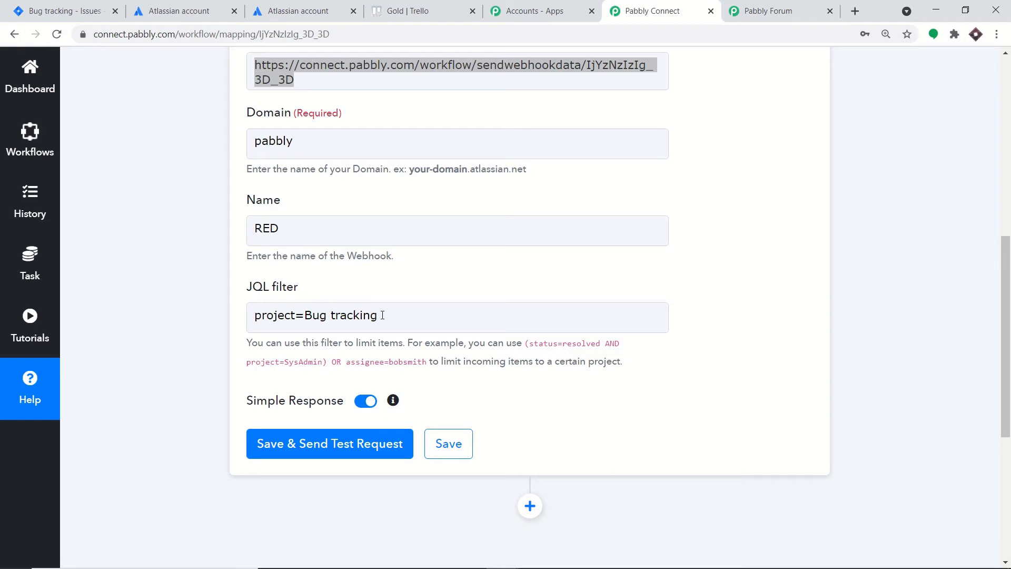
# - Save the Jira trigger and send a test request
pyautogui.scroll(1, 317, 212)
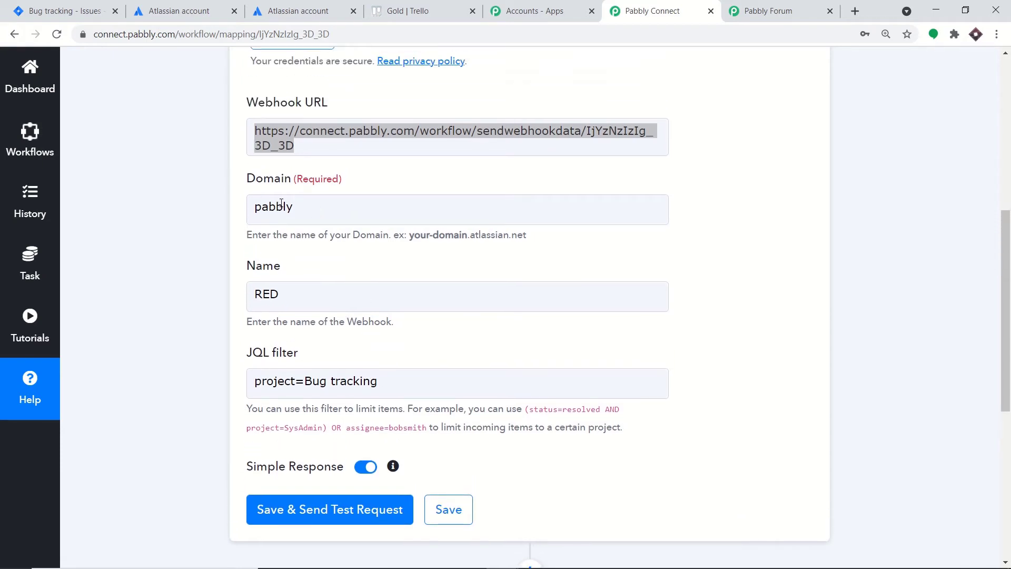
pyautogui.scroll(-3, 296, 235)
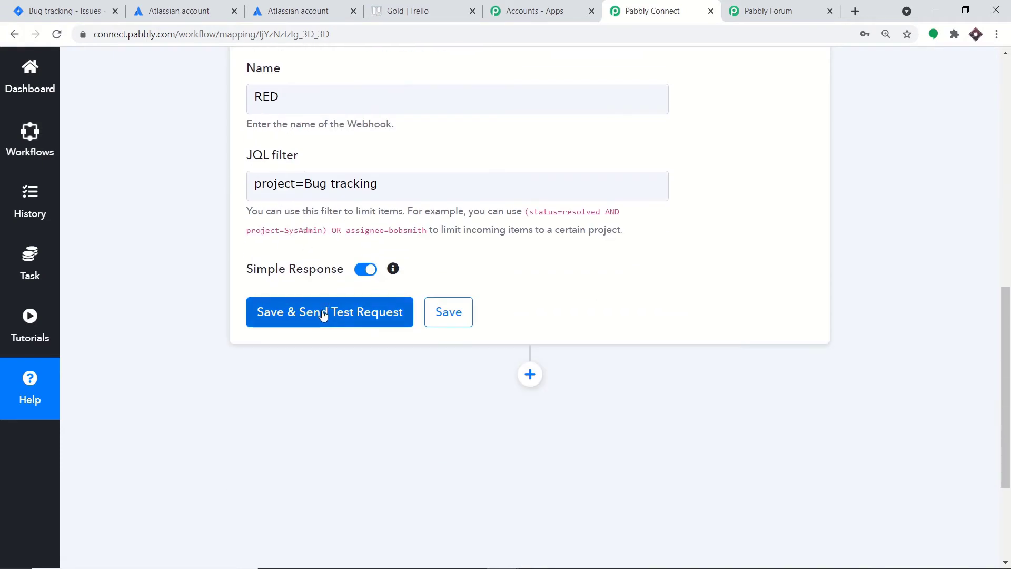
pyautogui.click(322, 313)
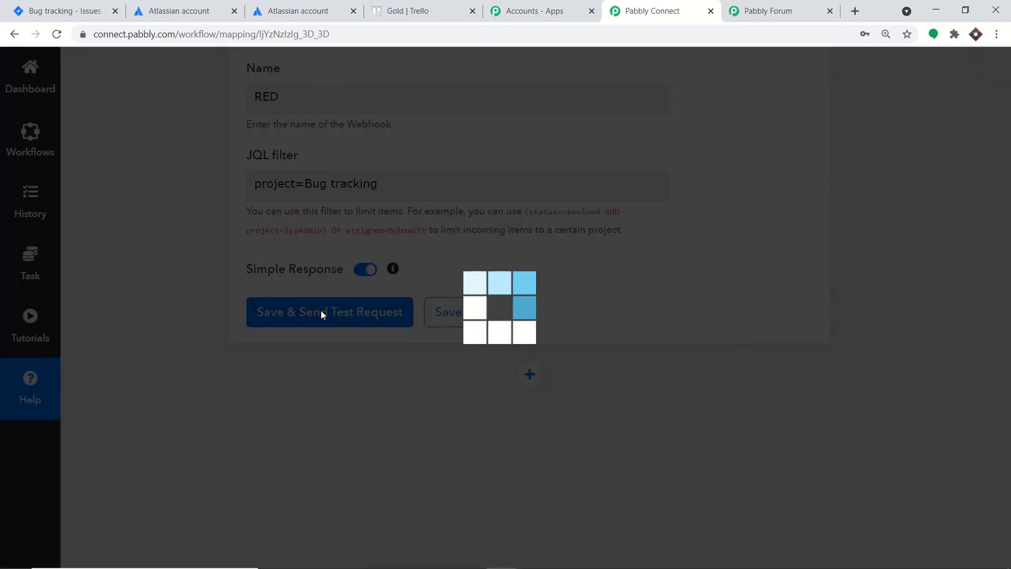
# - Review the API response, start capturing the Jira webhook response, then go back to the Bug tracking list
pyautogui.scroll(-4, 712, 295)
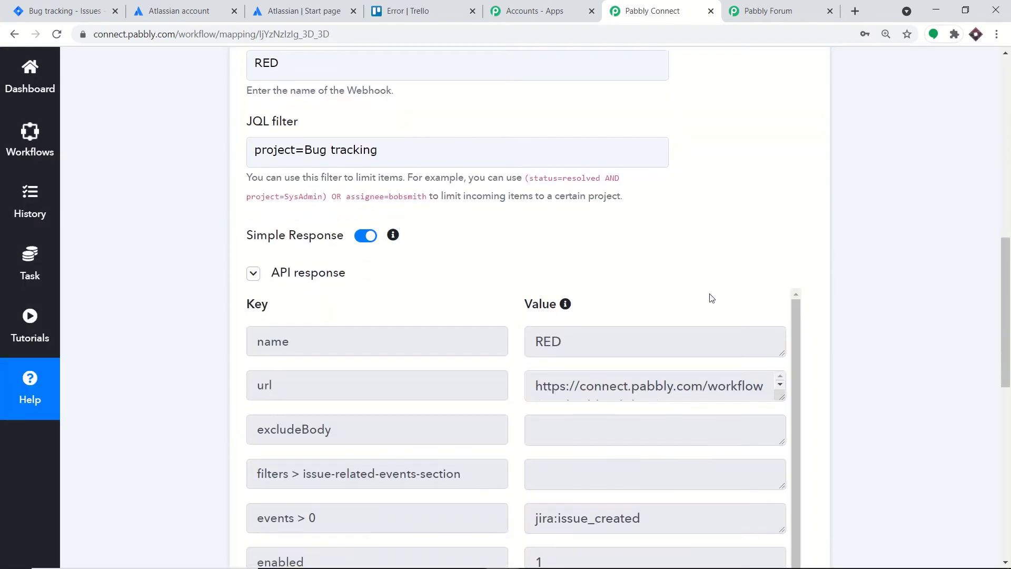
pyautogui.scroll(-3, 776, 334)
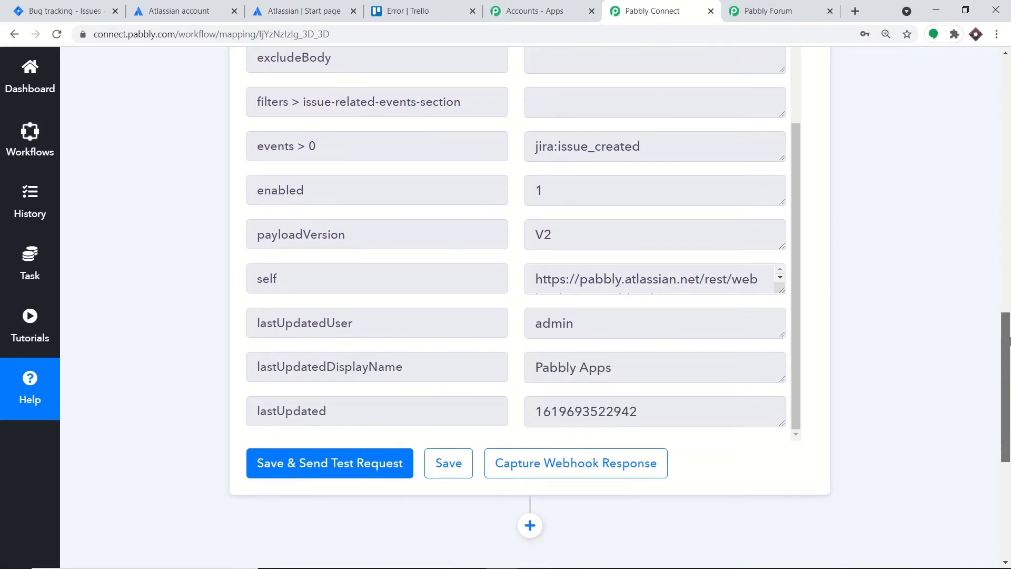
pyautogui.moveTo(1008, 334); pyautogui.dragTo(1009, 368)
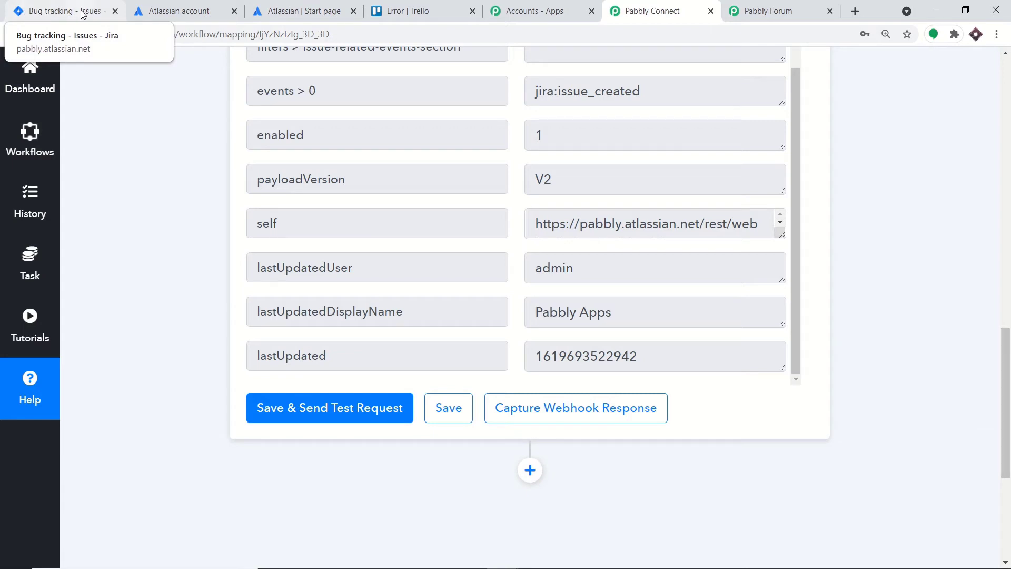
pyautogui.click(653, 425)
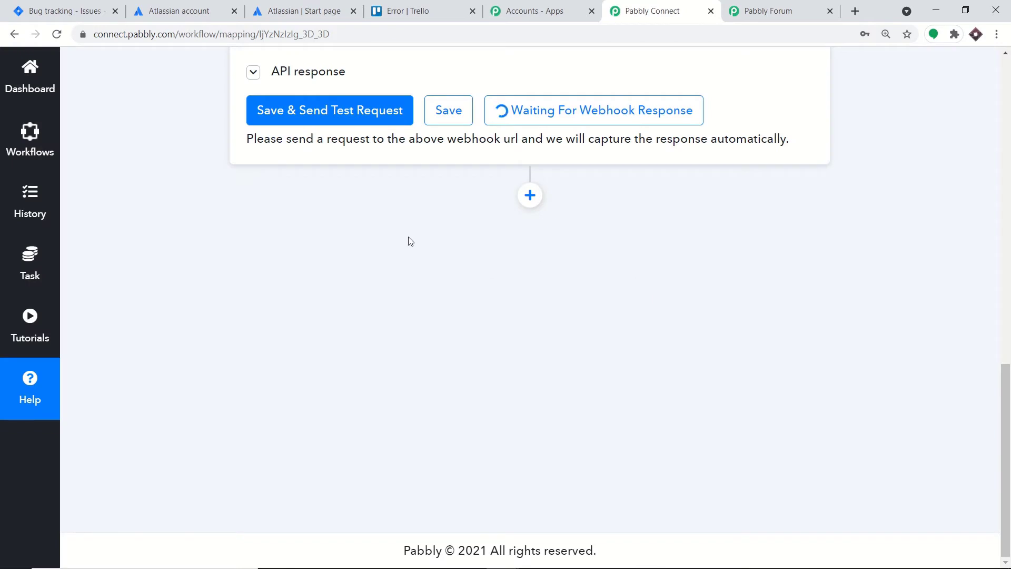
pyautogui.click(88, 4)
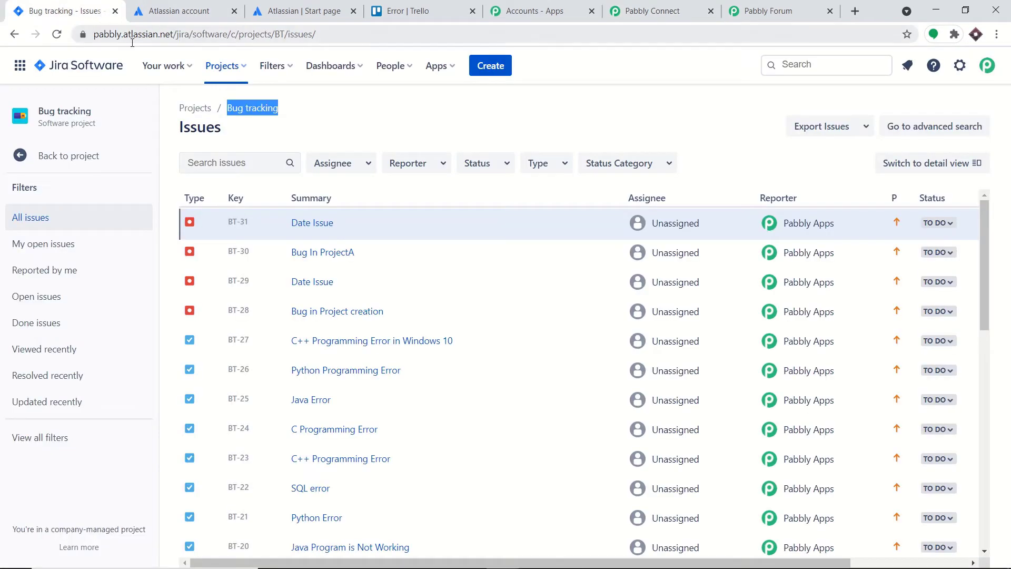
# - Create the Bug tracking issue 'C Programming Error' with the description 'While loop was extra'
pyautogui.click(492, 69)
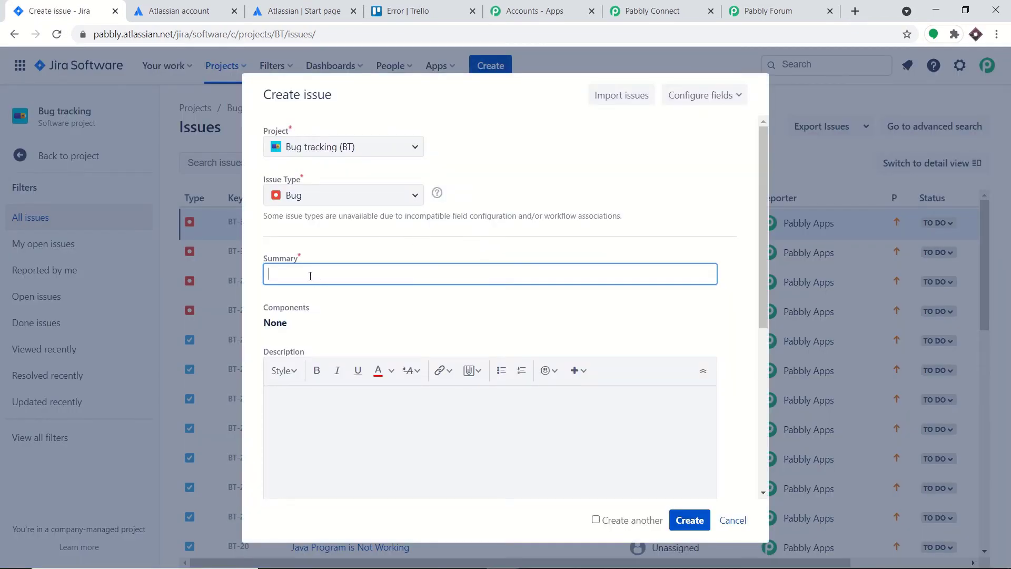
pyautogui.click(310, 276)
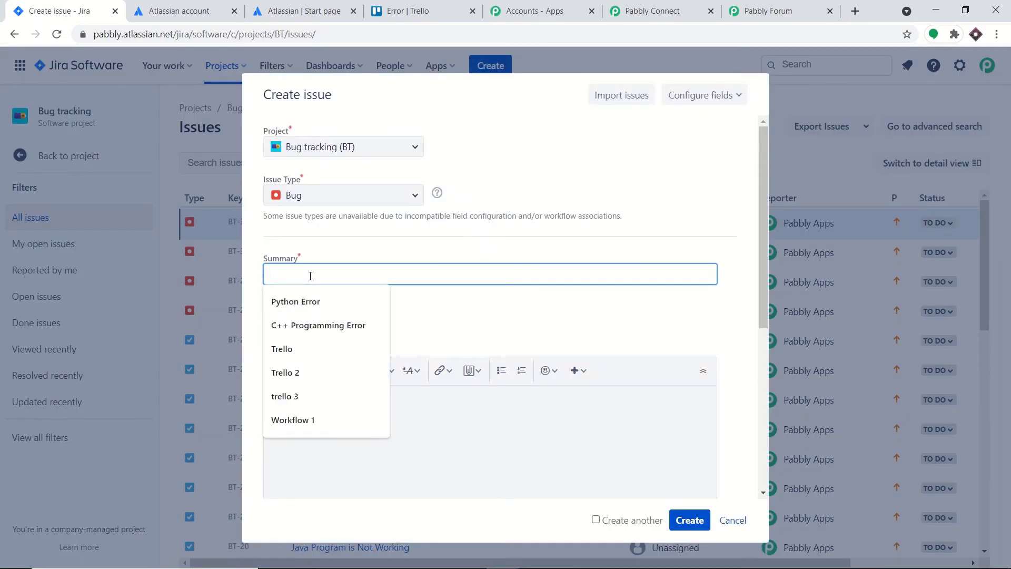
pyautogui.write('C Programming Error')
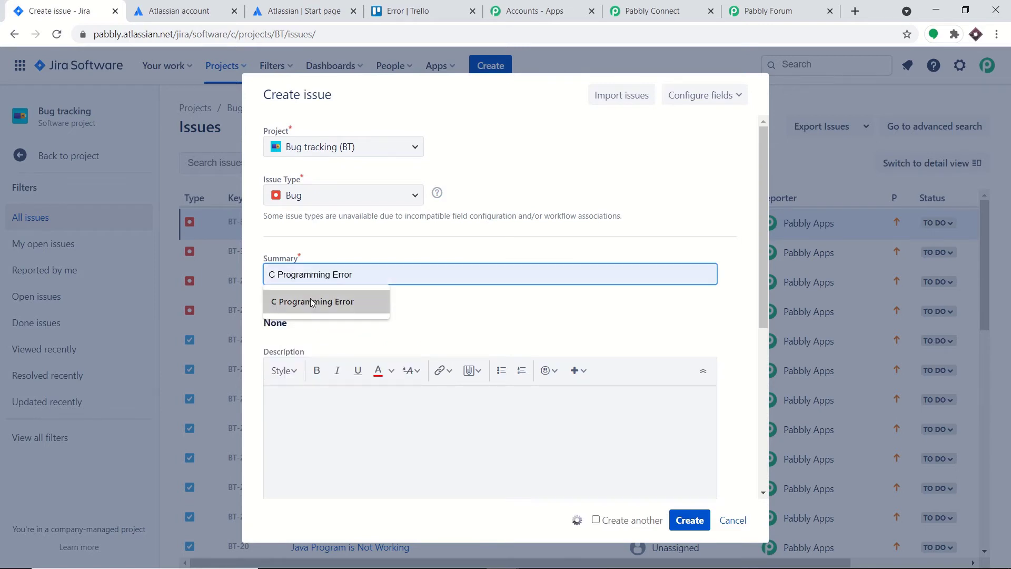
pyautogui.click(324, 301)
pyautogui.click(314, 410)
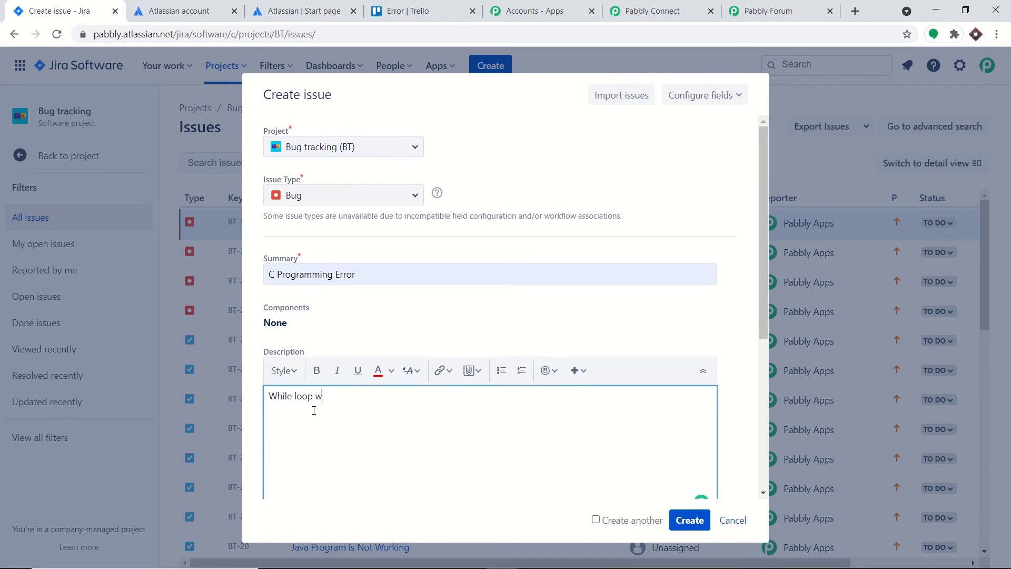
pyautogui.write('While loop was extra')
pyautogui.click(695, 526)
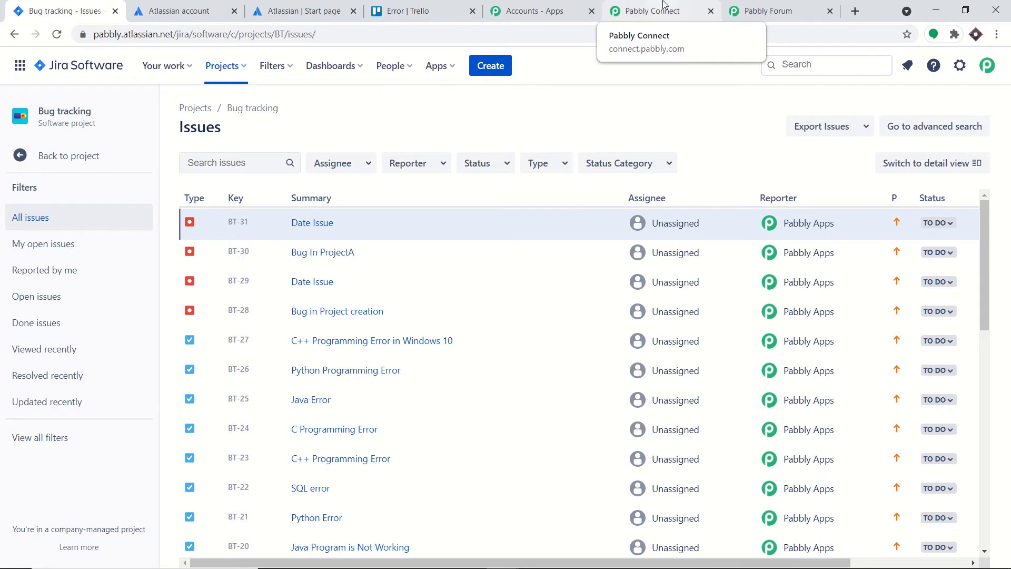
# - Scroll through the captured Jira webhook response in Pabbly Connect
pyautogui.click(665, 4)
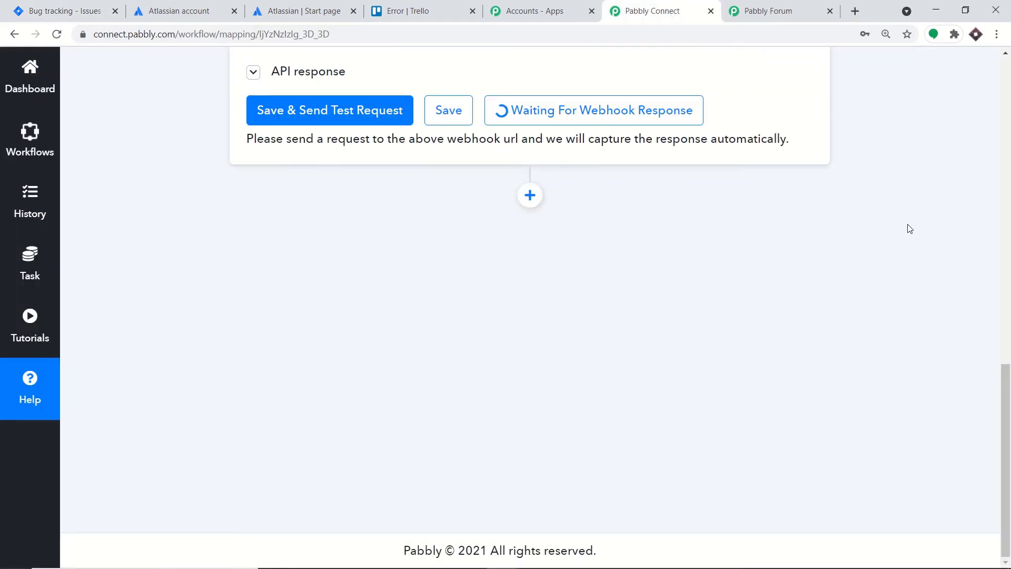
pyautogui.scroll(5, 1009, 380)
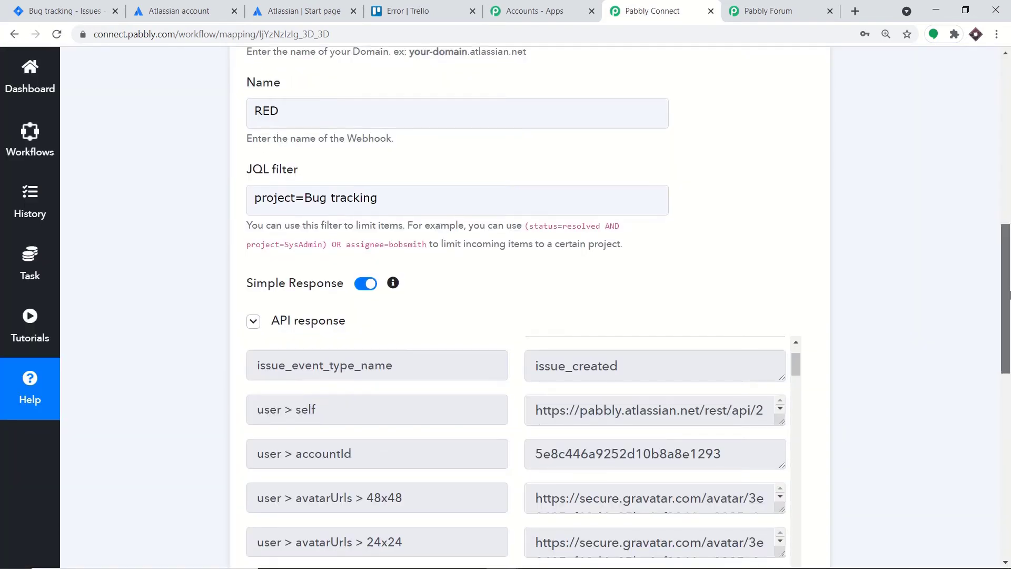
pyautogui.scroll(-5, 729, 288)
pyautogui.scroll(-5, 729, 288)
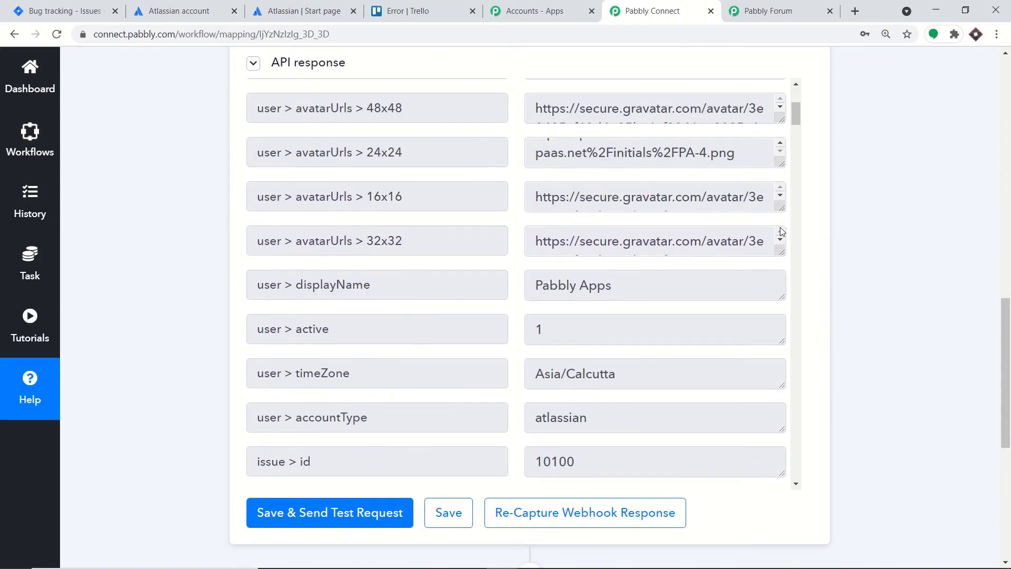
pyautogui.scroll(-2, 779, 226)
pyautogui.moveTo(796, 122); pyautogui.dragTo(796, 156)
pyautogui.scroll(-10, 746, 205)
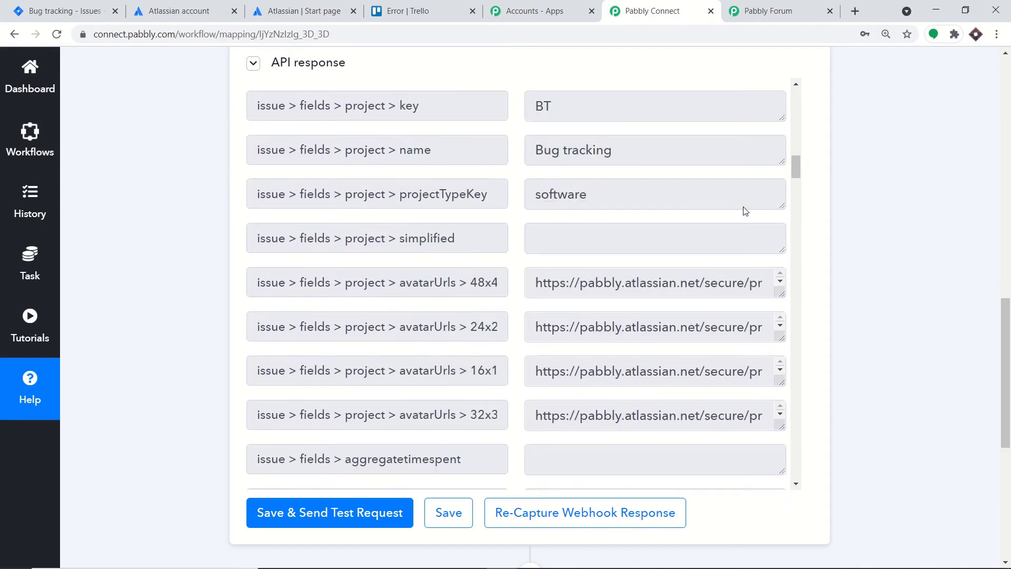
pyautogui.scroll(-6, 748, 232)
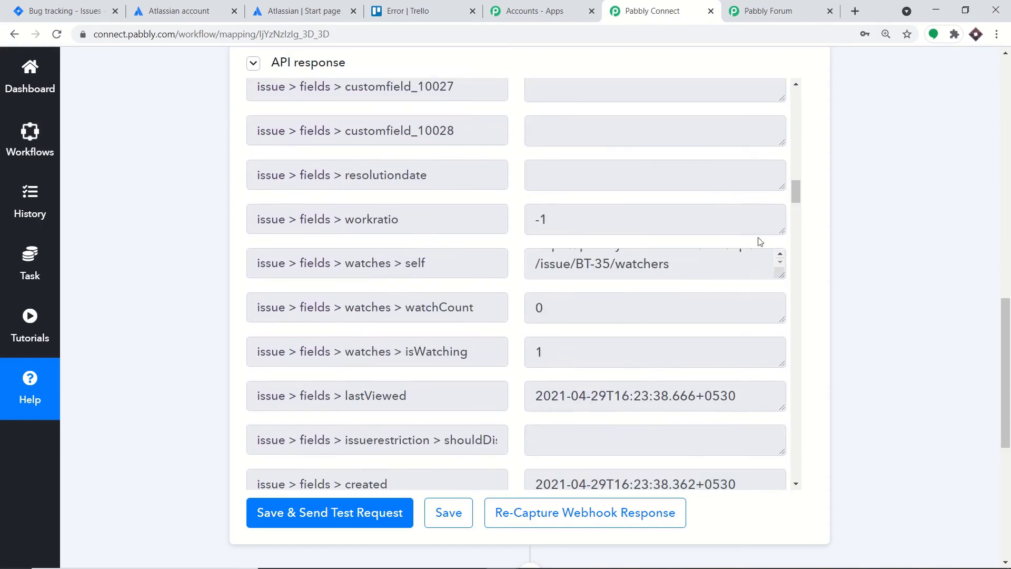
pyautogui.moveTo(798, 187); pyautogui.dragTo(791, 306)
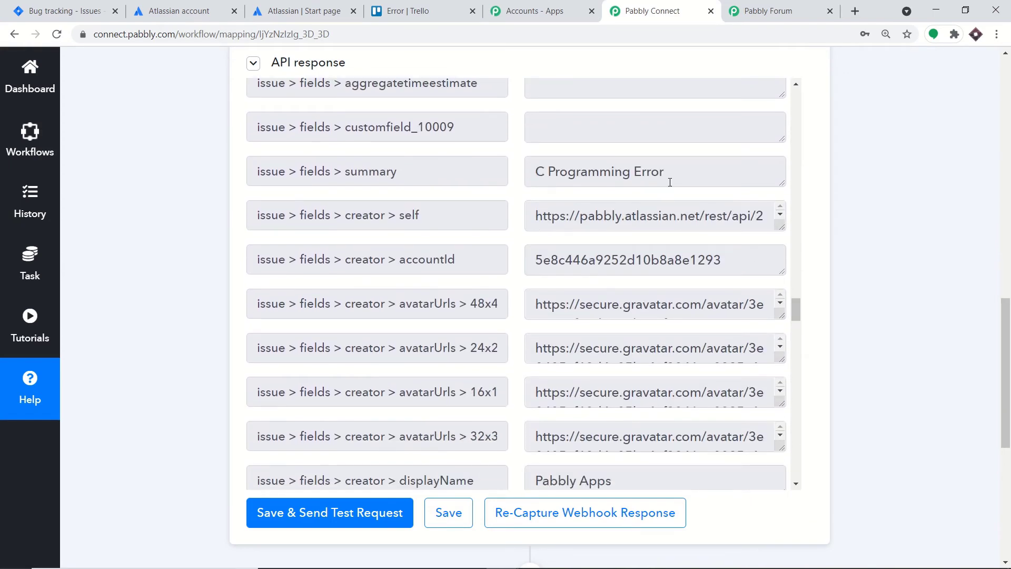
# - Check the captured summary 'C Programming Error' and description 'While loop was extra', then switch to Trello
pyautogui.tripleClick(622, 184)
pyautogui.scroll(-1, 759, 303)
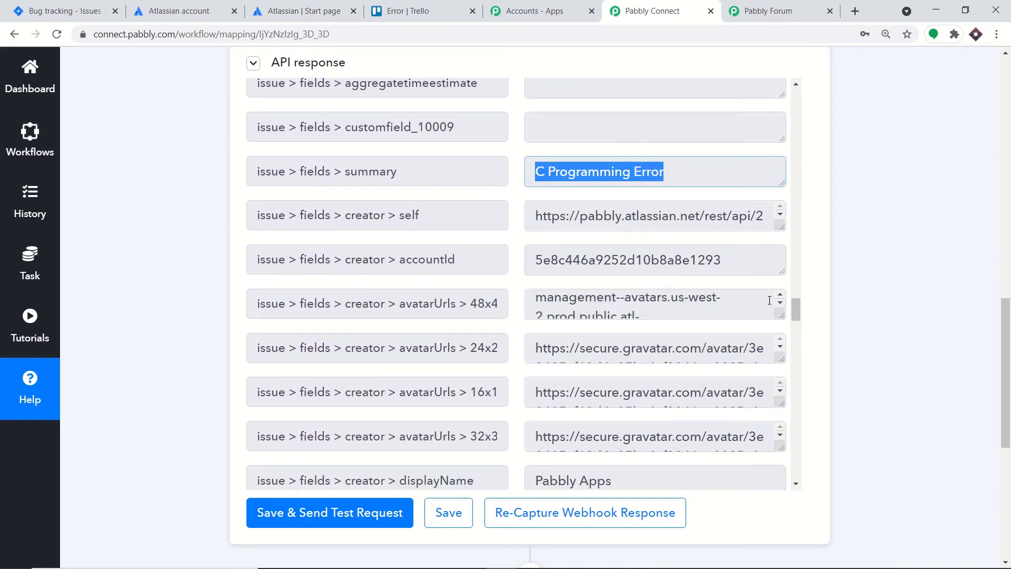
pyautogui.moveTo(800, 312); pyautogui.dragTo(794, 408)
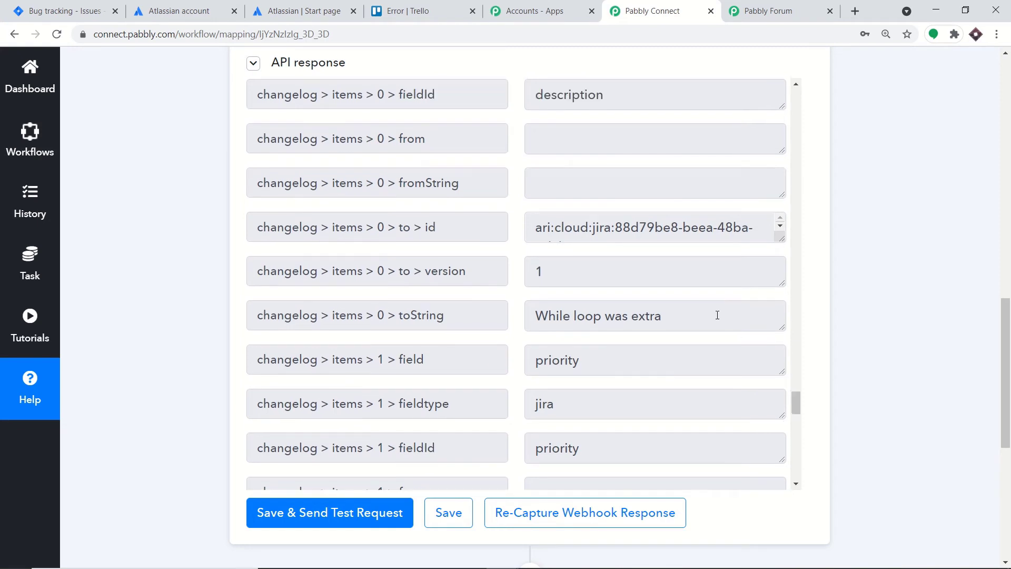
pyautogui.moveTo(675, 317); pyautogui.dragTo(525, 318)
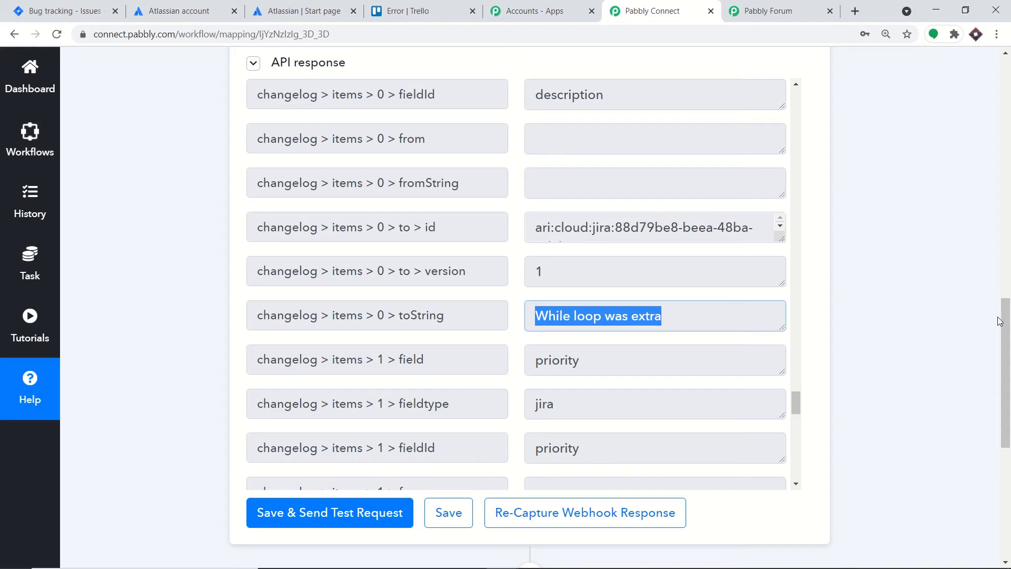
pyautogui.scroll(-5, 1000, 460)
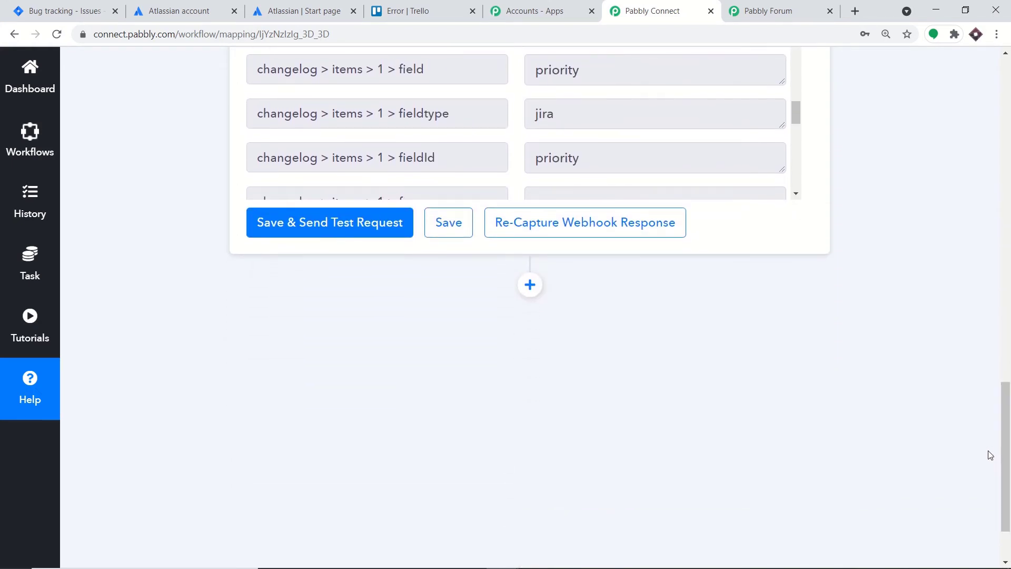
pyautogui.click(394, 6)
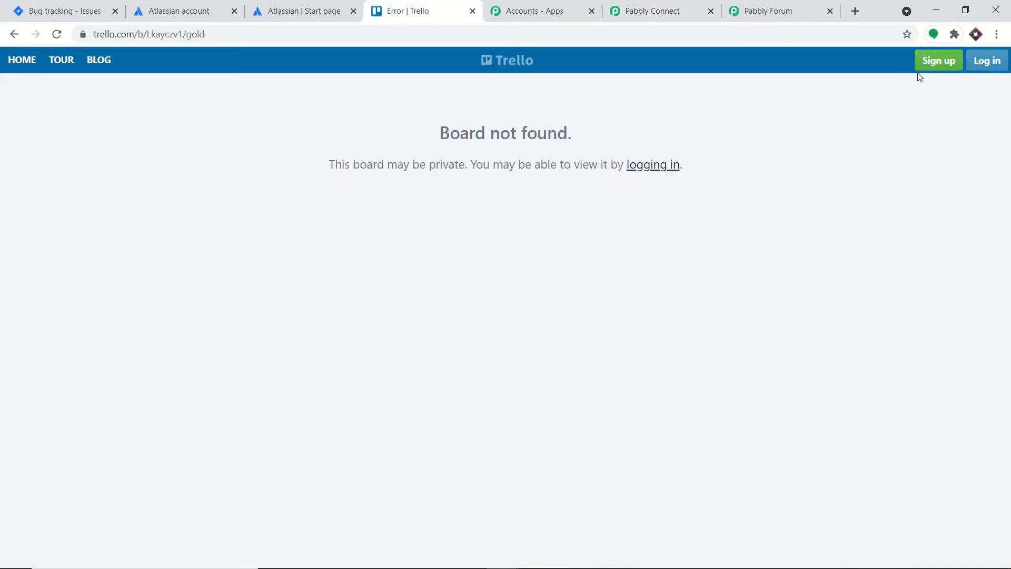
# - Log in to Trello through Atlassian with the saved account e-mail, then return to Pabbly Connect
pyautogui.click(984, 64)
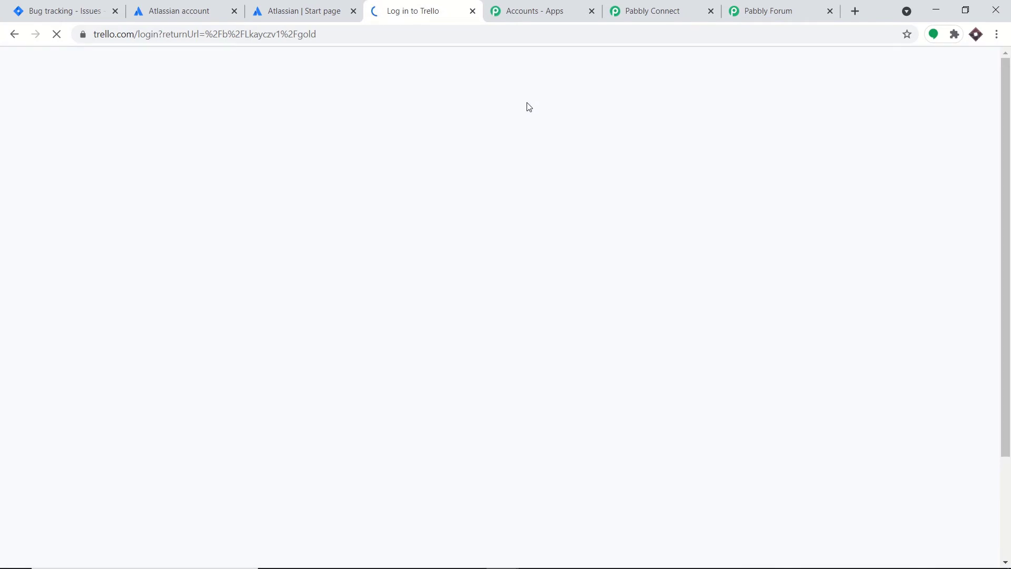
pyautogui.click(427, 203)
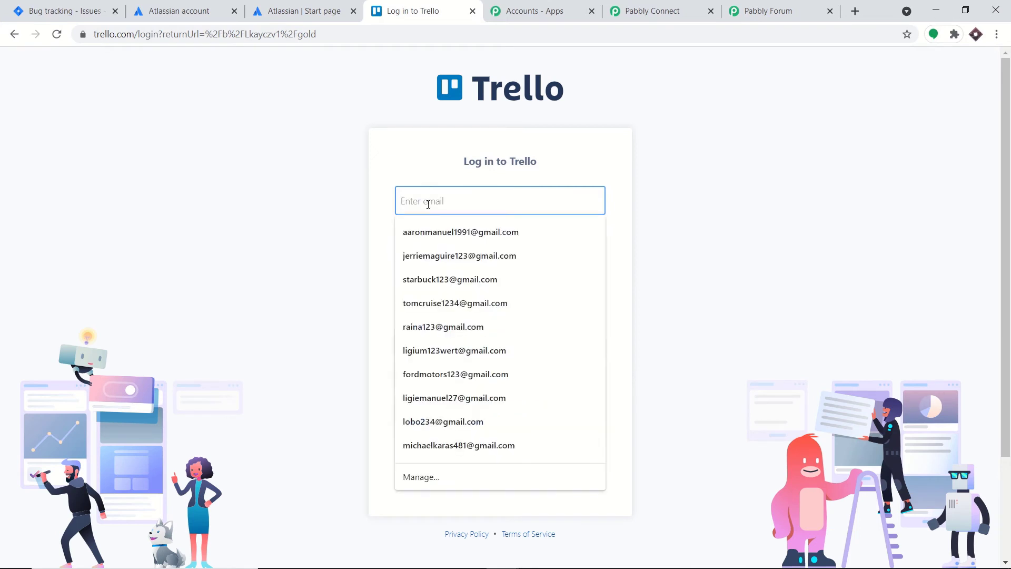
pyautogui.write('ad')
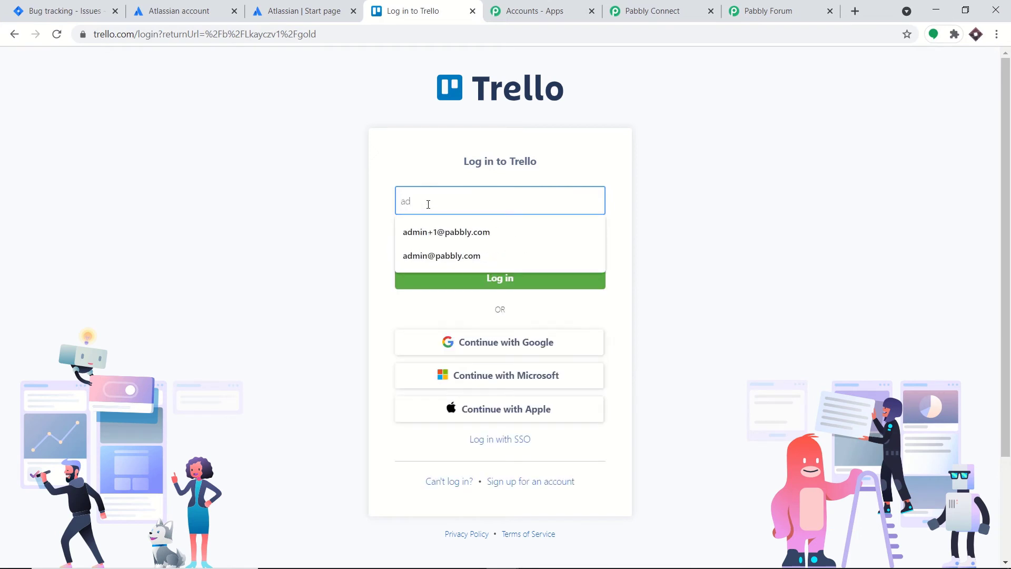
pyautogui.press('BackSpace')
pyautogui.write('s')
pyautogui.click(438, 228)
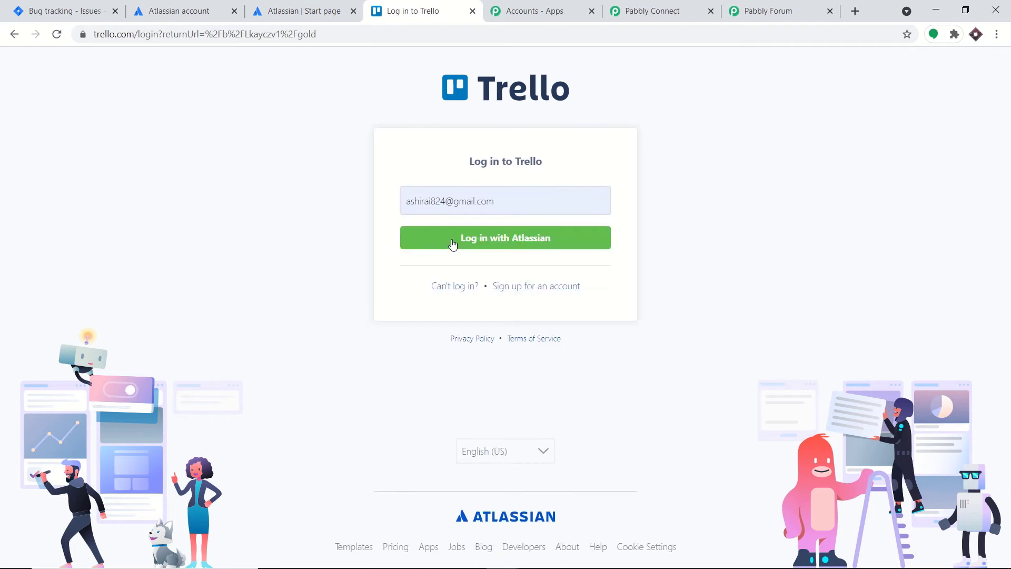
pyautogui.click(452, 243)
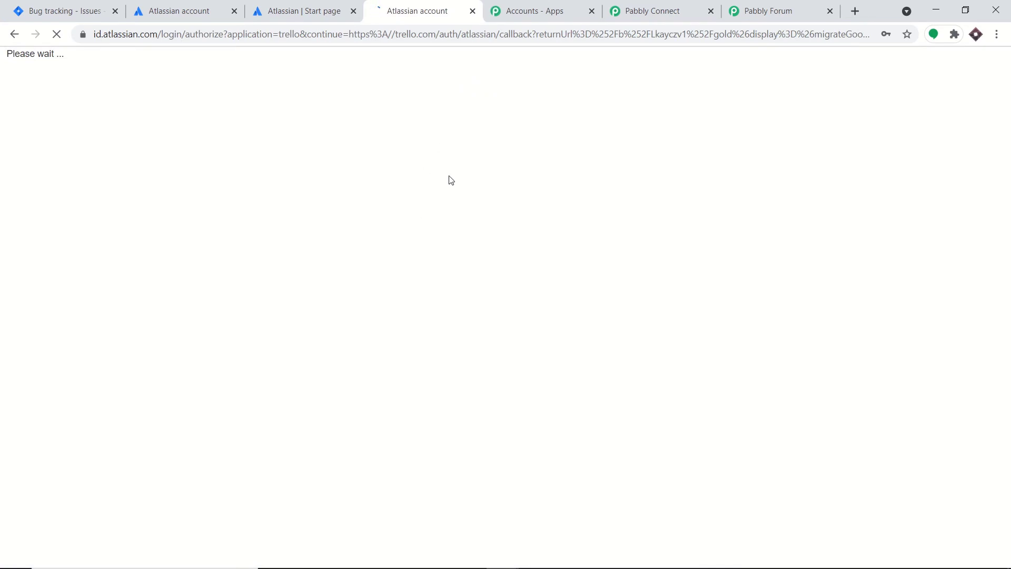
pyautogui.click(653, 7)
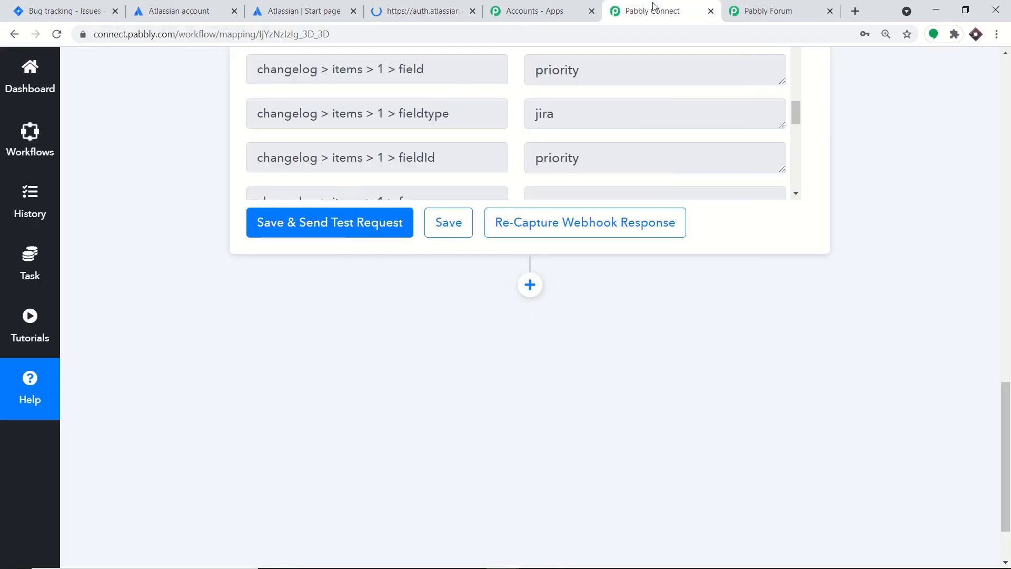
# - Add an action step using the Trello app, found by searching 'trel', with the 'Add New Card' event
pyautogui.click(530, 285)
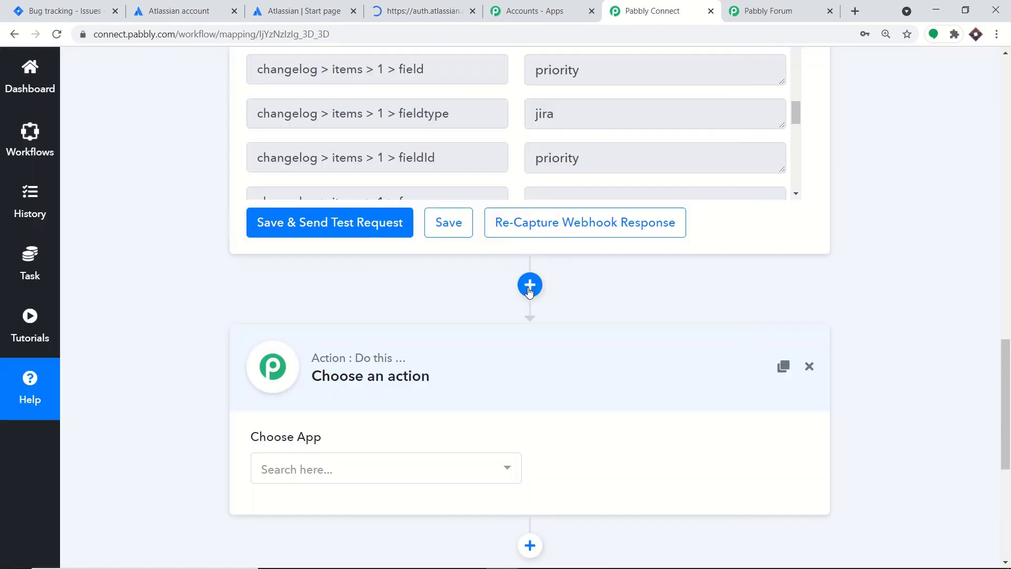
pyautogui.scroll(-2, 429, 327)
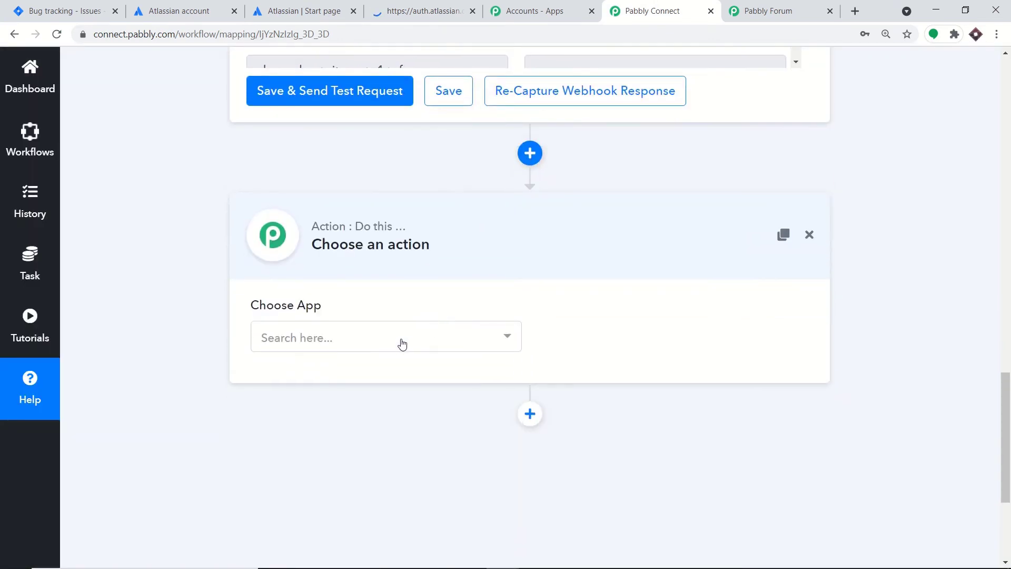
pyautogui.click(452, 256)
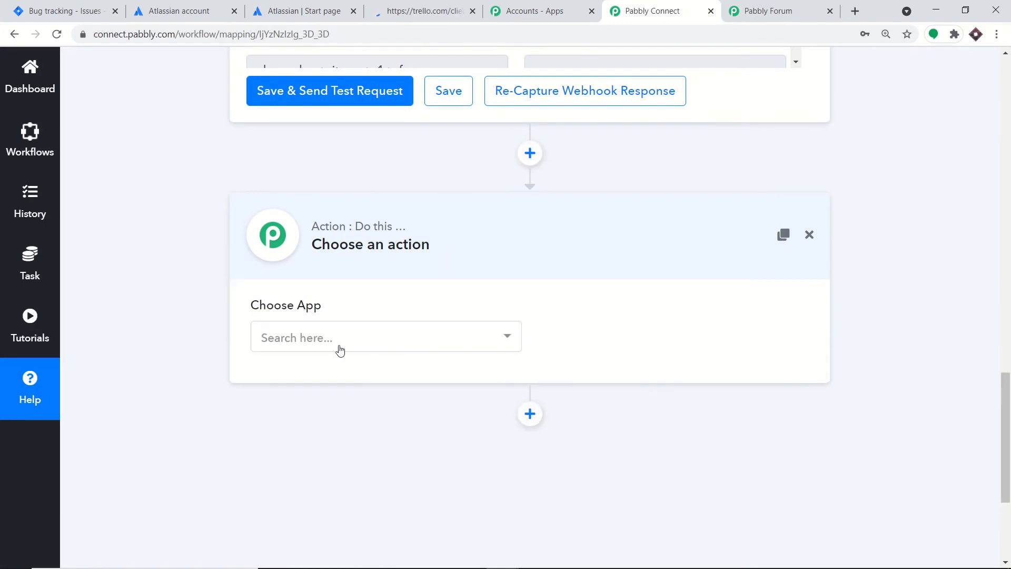
pyautogui.click(340, 350)
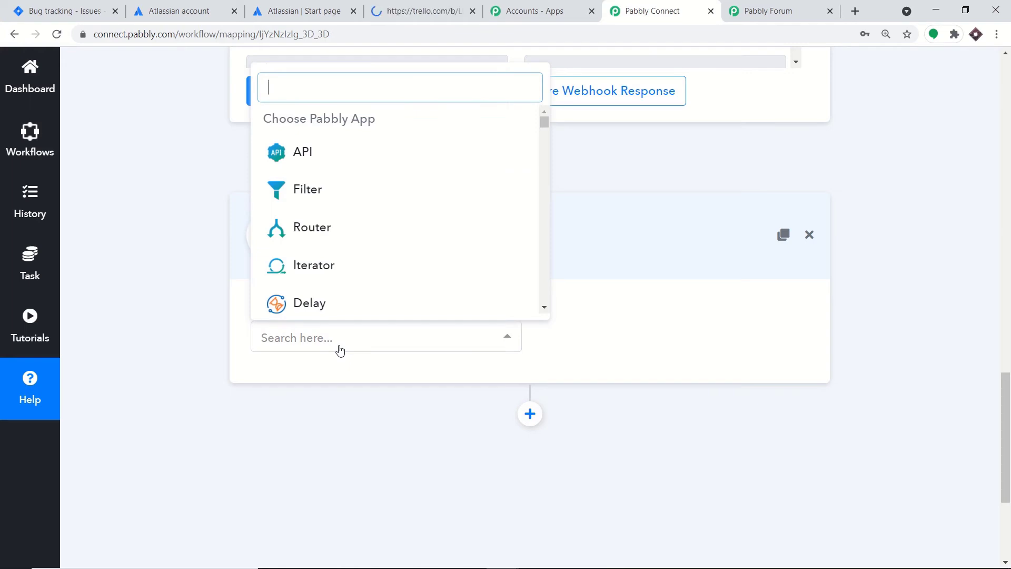
pyautogui.write('trel')
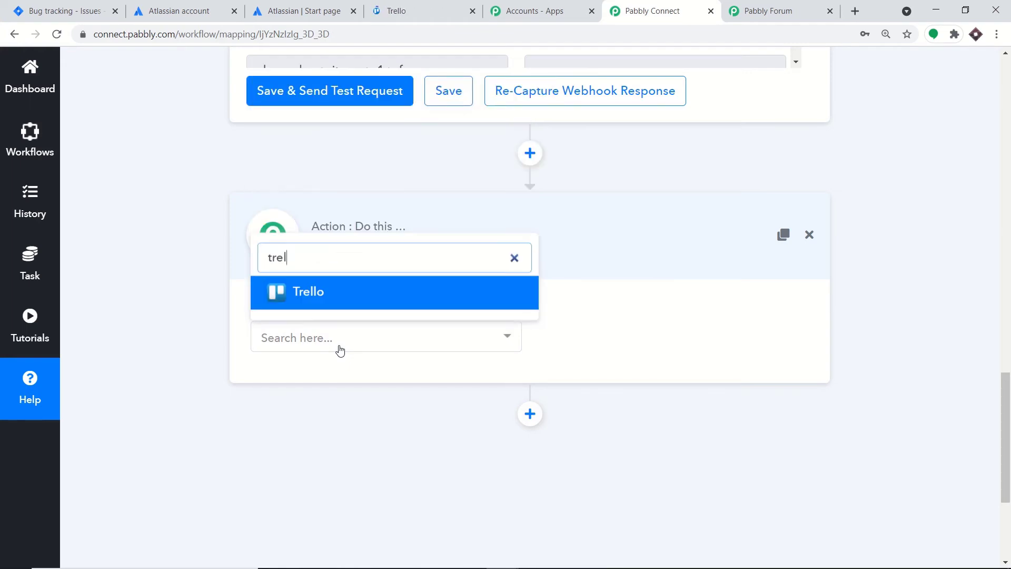
pyautogui.click(329, 298)
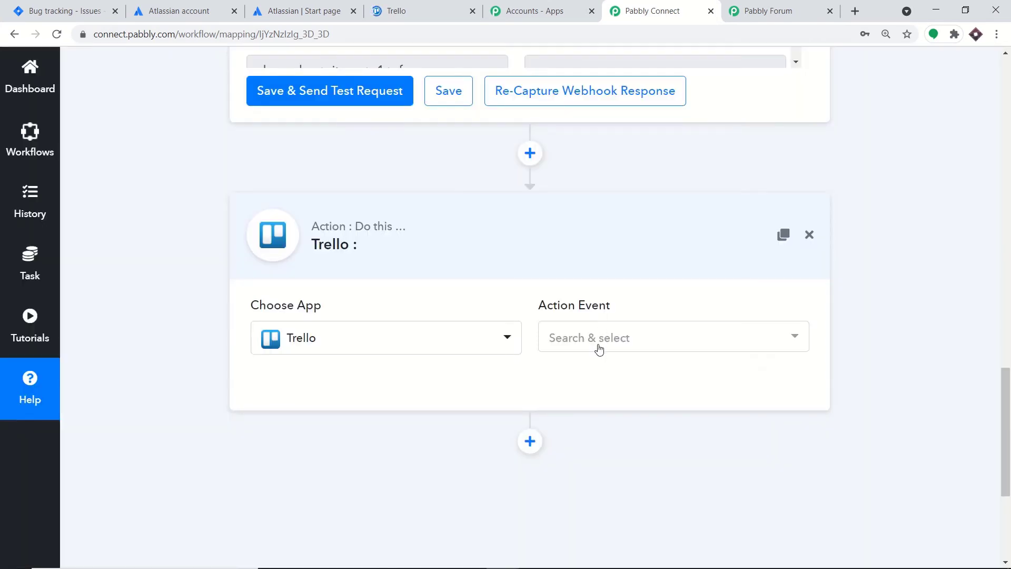
pyautogui.click(599, 346)
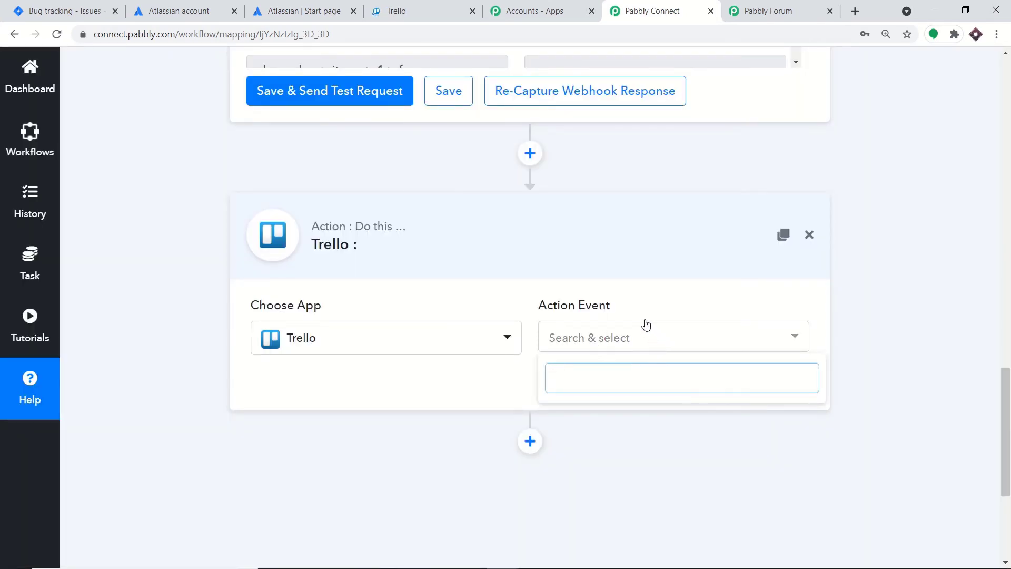
pyautogui.click(599, 337)
pyautogui.click(599, 338)
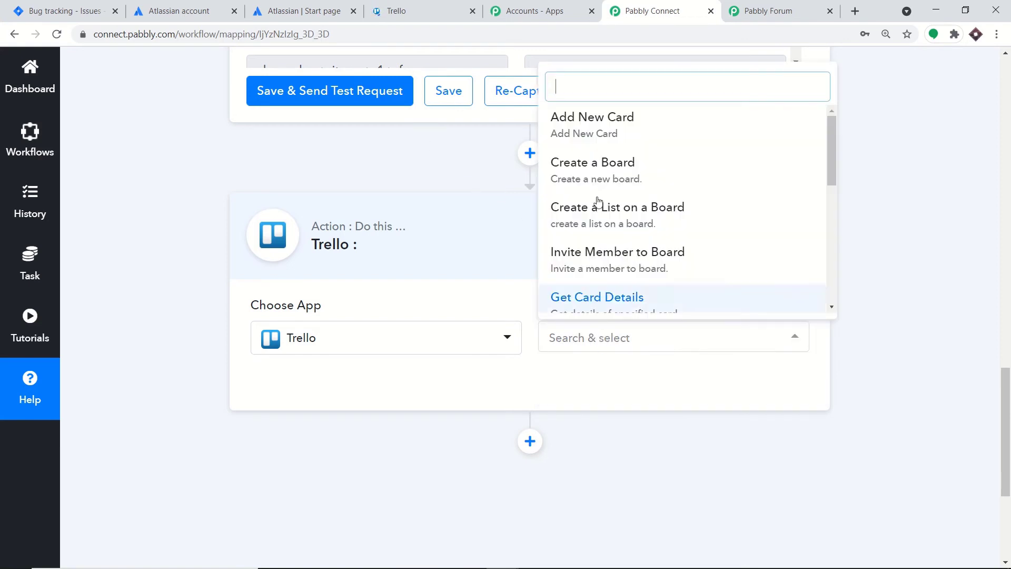
pyautogui.click(597, 125)
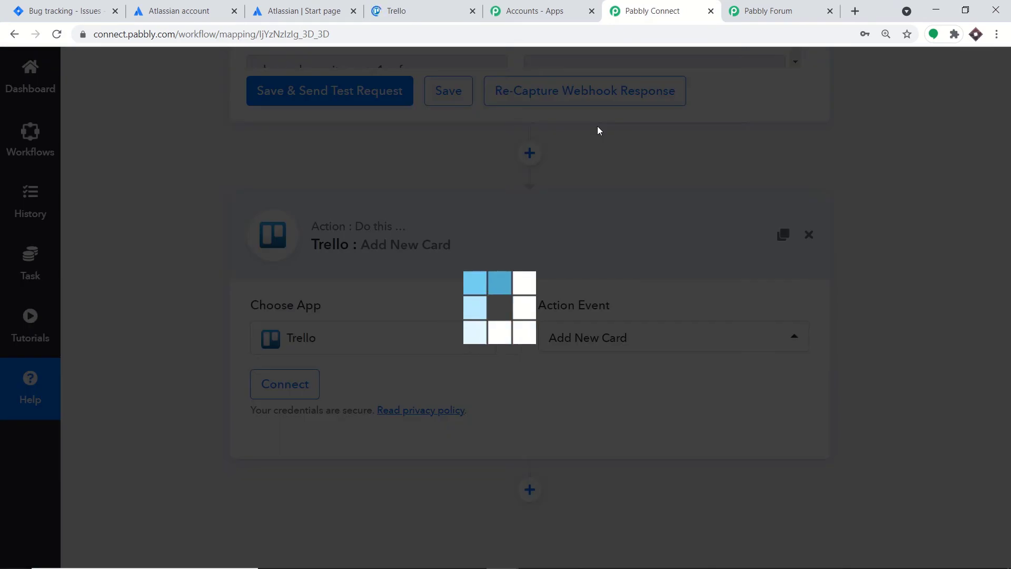
# - Start connecting a Trello account and open the trello.com/app-key page from the credentials panel
pyautogui.click(268, 389)
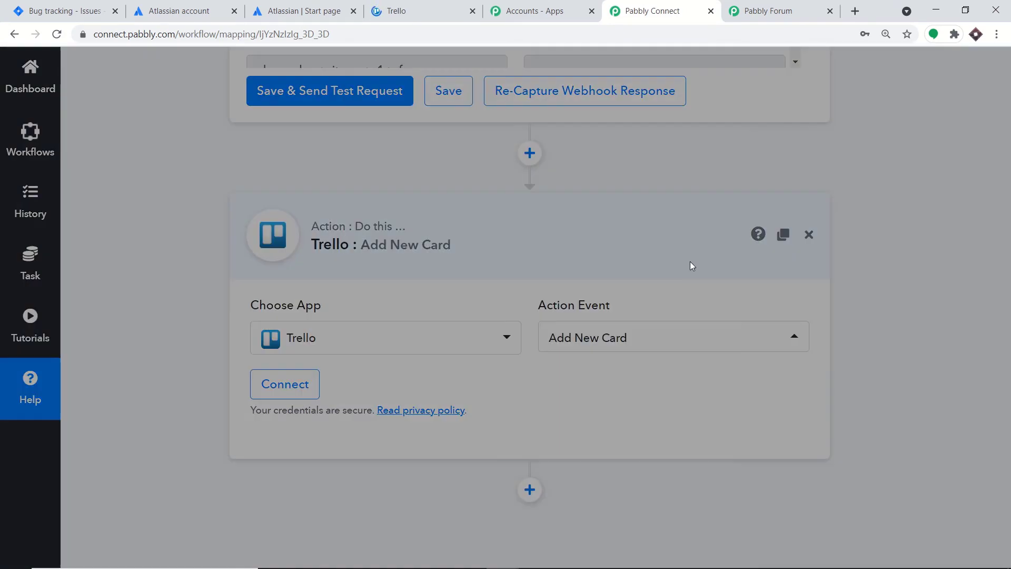
pyautogui.scroll(-2, 628, 271)
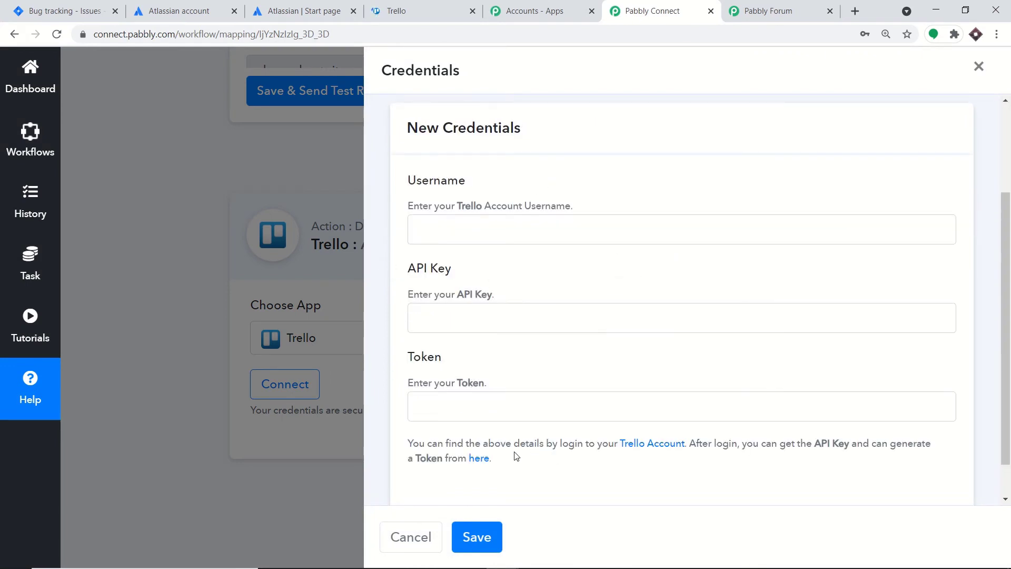
pyautogui.click(480, 460)
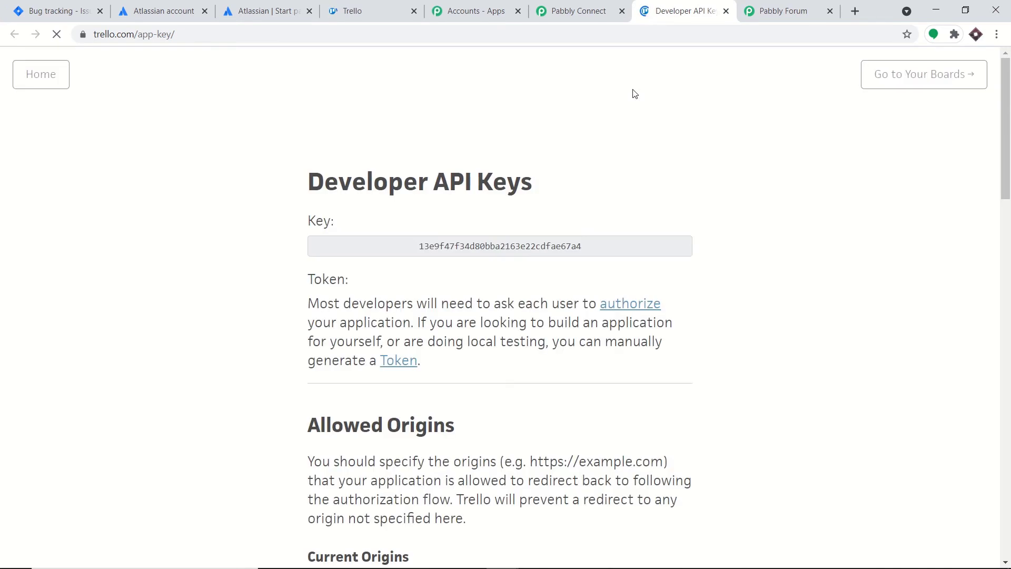
# - Copy the Trello API key and paste it into Pabbly's API Key field
pyautogui.doubleClick(504, 245)
pyautogui.hotkey('ctrl', 'c')
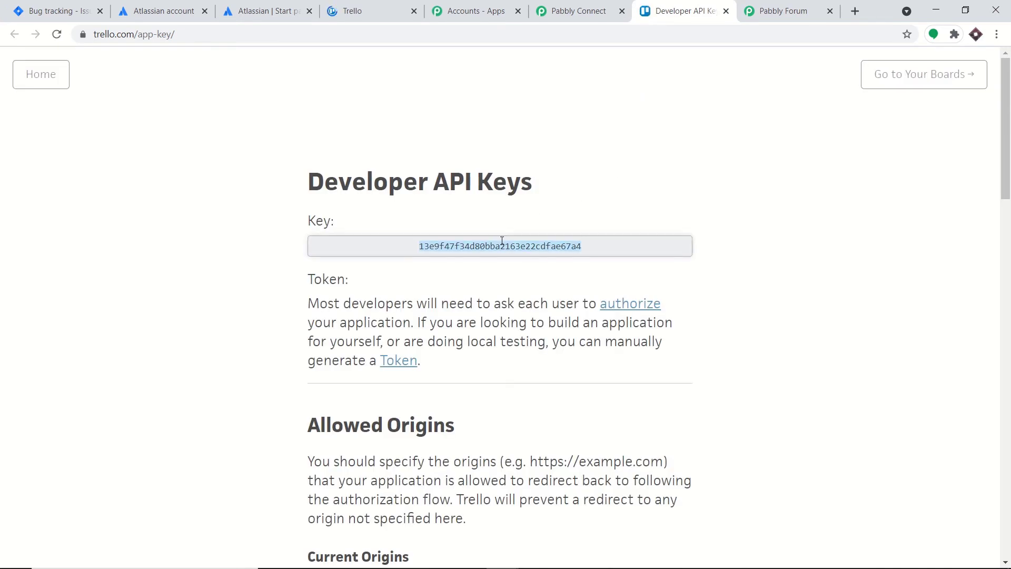
pyautogui.rightClick(508, 245)
pyautogui.click(509, 247)
pyautogui.click(590, 10)
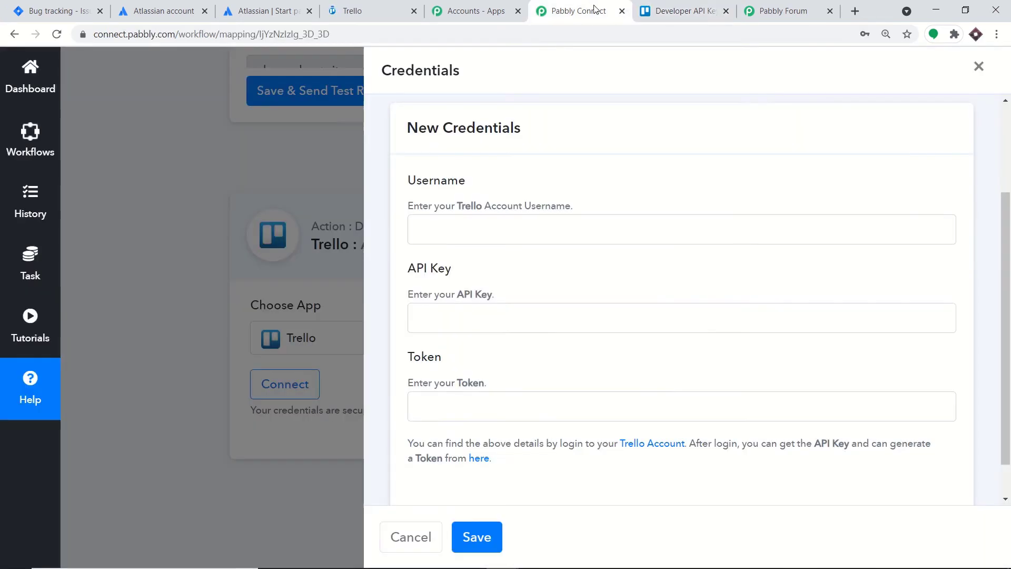
pyautogui.rightClick(466, 310)
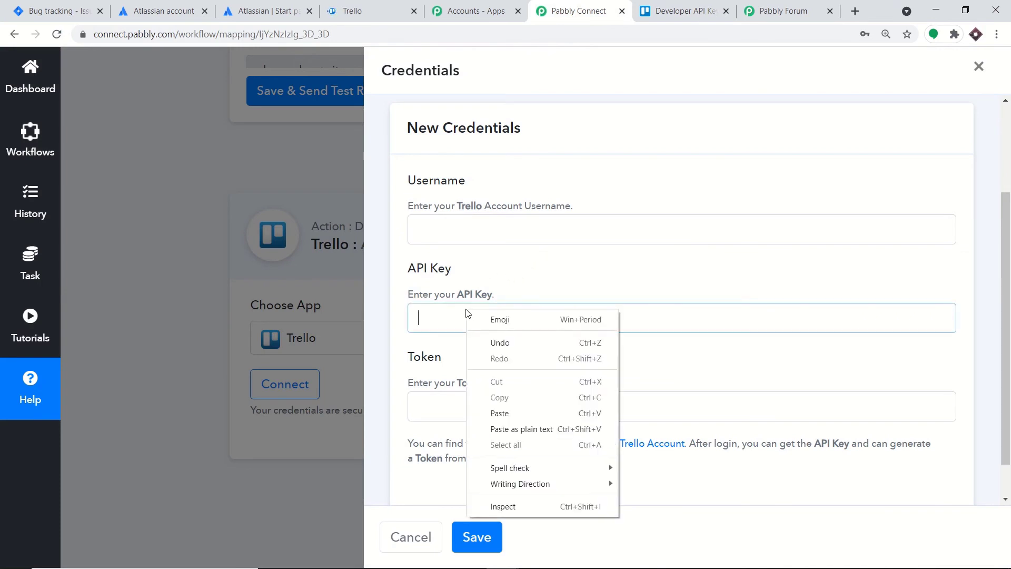
pyautogui.click(513, 408)
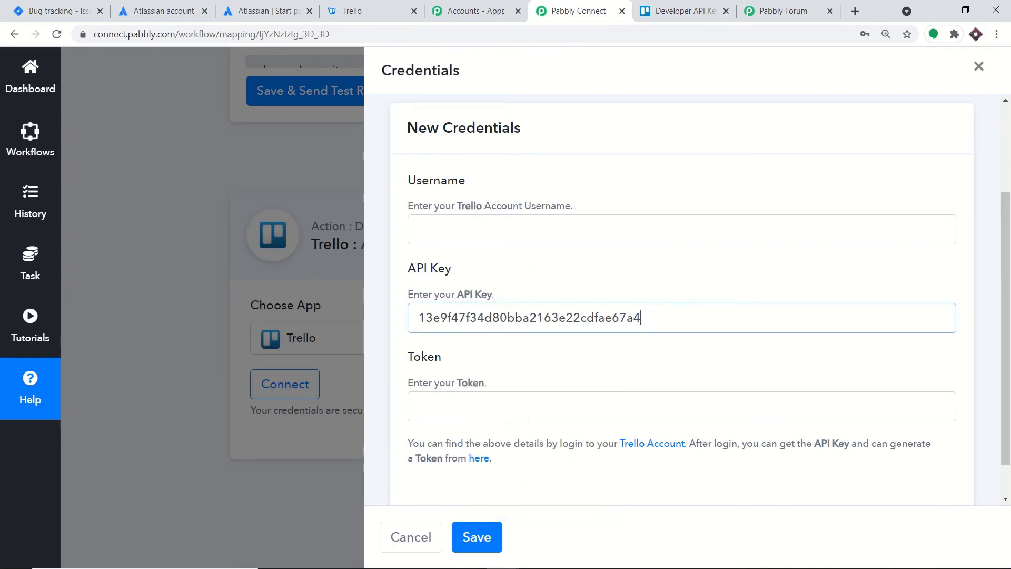
# - Go back to the Developer API Keys page and scroll to the Key and Token link
pyautogui.click(710, 5)
pyautogui.scroll(-18, 727, 239)
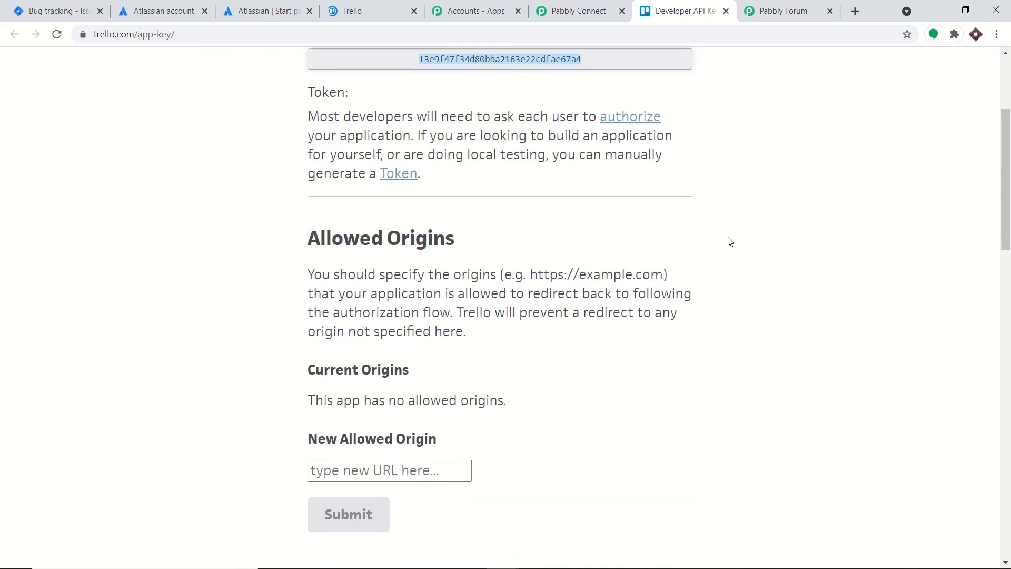
pyautogui.scroll(-8, 730, 241)
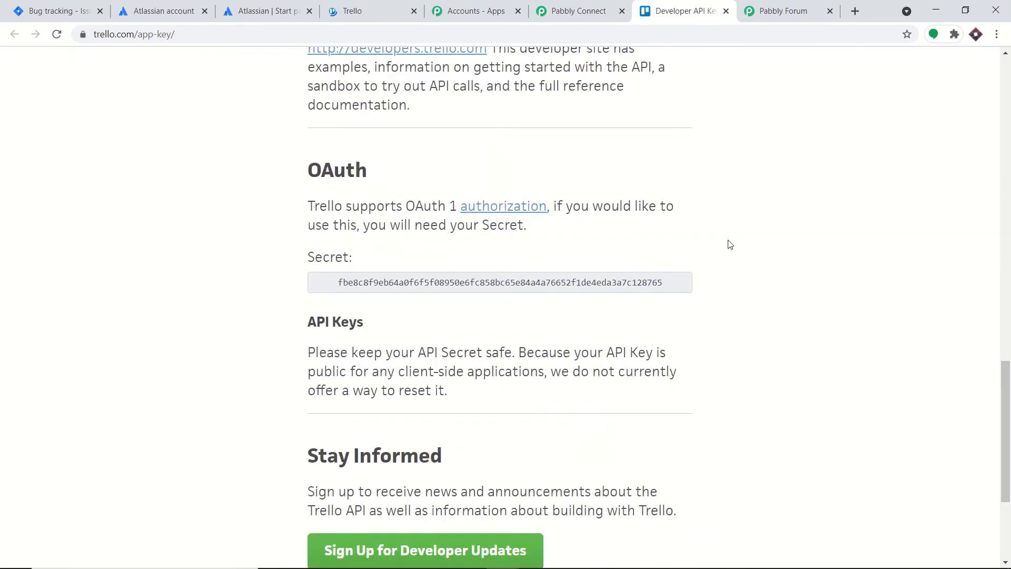
pyautogui.scroll(6, 730, 245)
pyautogui.scroll(20, 729, 245)
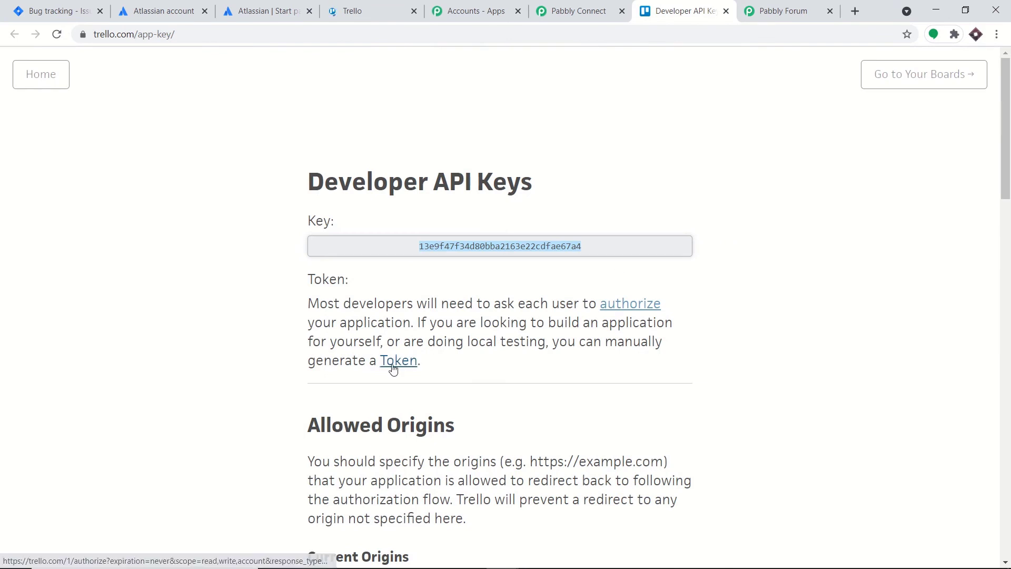
# - Open the token page and paste the Trello account username into Pabbly's Username field
pyautogui.click(396, 365)
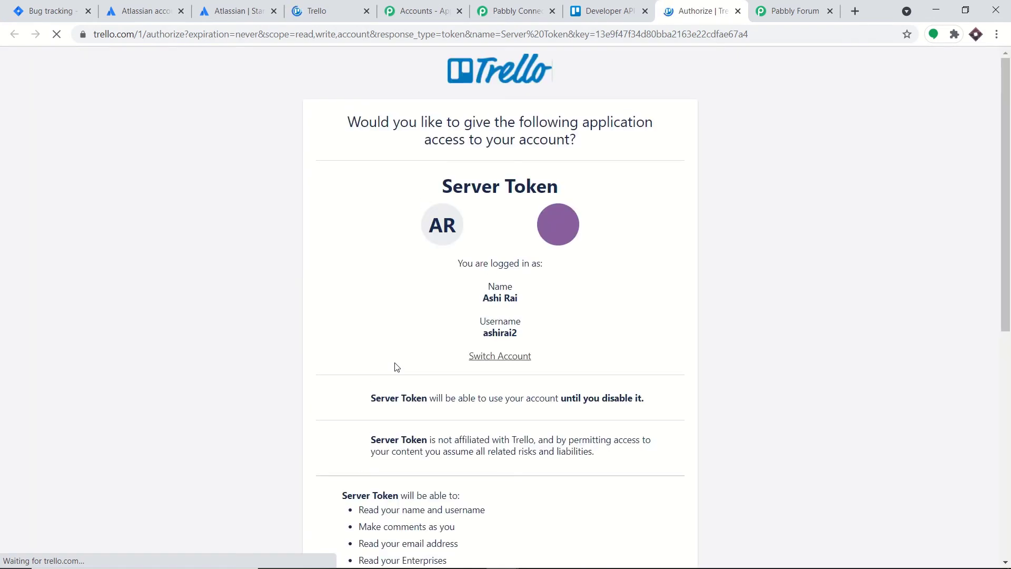
pyautogui.moveTo(518, 337); pyautogui.dragTo(482, 336)
pyautogui.hotkey('ctrl', 'c')
pyautogui.rightClick(489, 332)
pyautogui.click(503, 342)
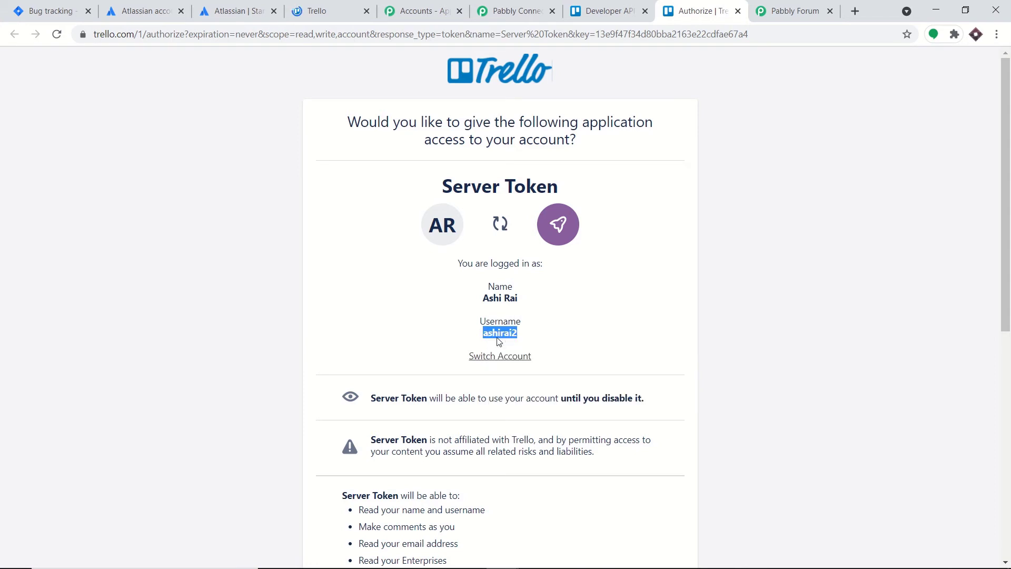
pyautogui.click(514, 10)
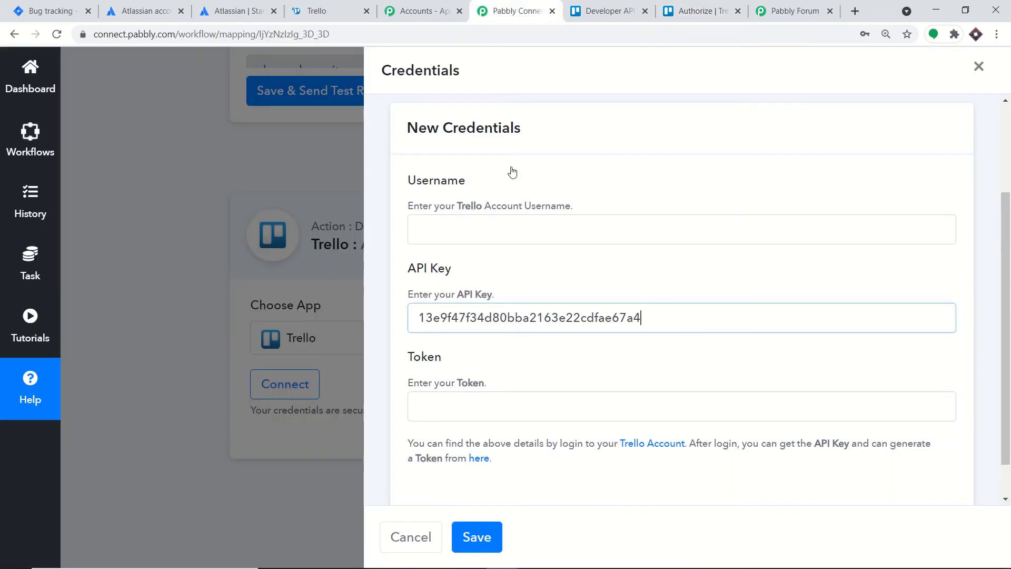
pyautogui.click(482, 232)
pyautogui.rightClick(482, 232)
pyautogui.click(527, 343)
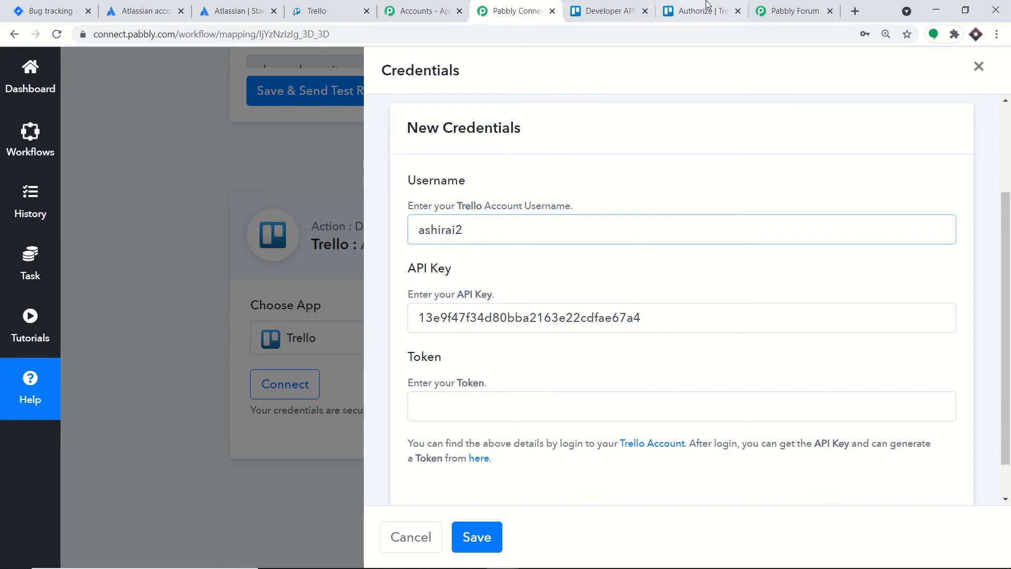
# - Allow the server token access, copy the generated token, and return to Pabbly Connect
pyautogui.click(691, 15)
pyautogui.scroll(-8, 729, 251)
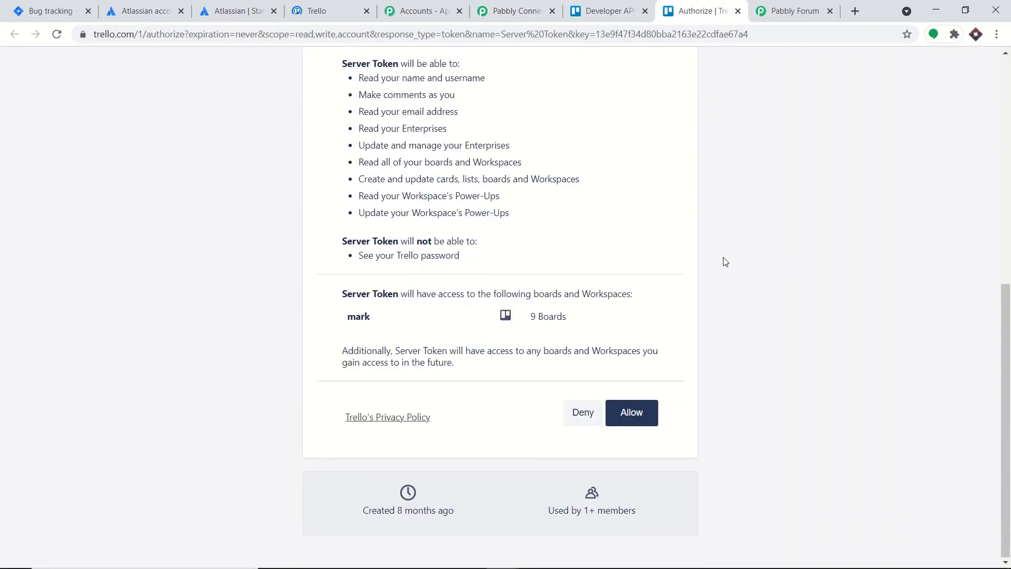
pyautogui.click(647, 424)
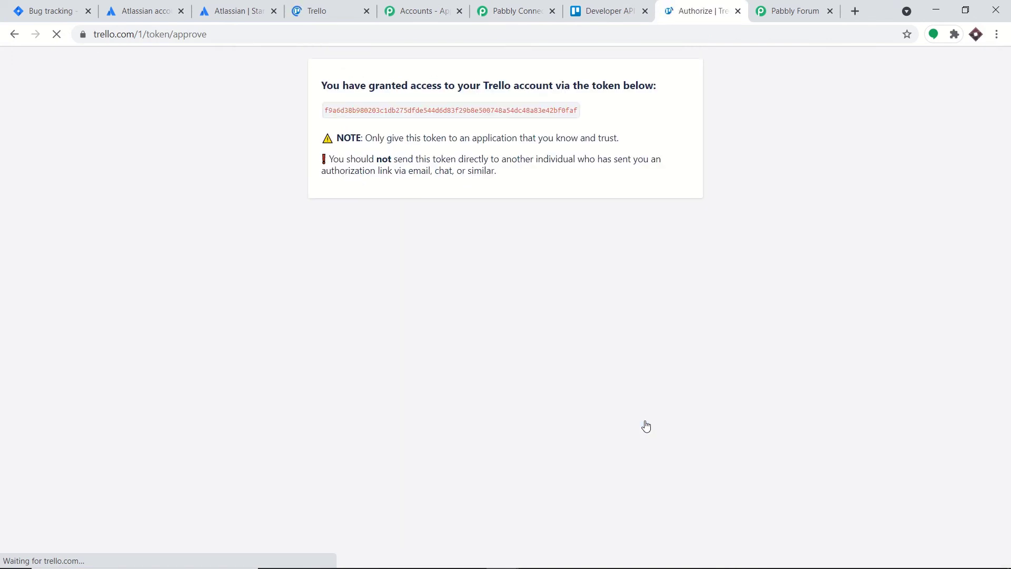
pyautogui.doubleClick(507, 111)
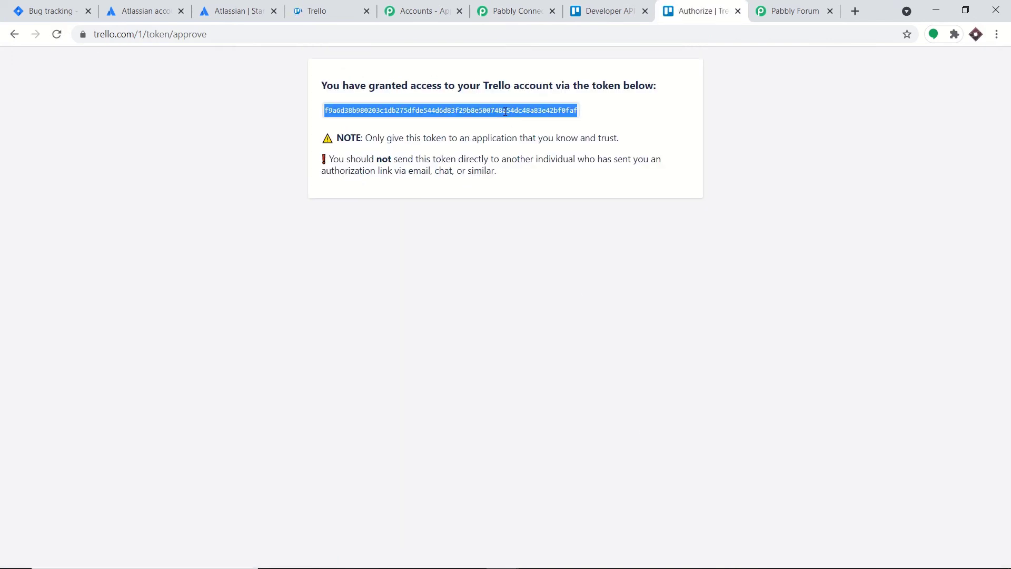
pyautogui.rightClick(506, 112)
pyautogui.click(529, 119)
pyautogui.click(529, 6)
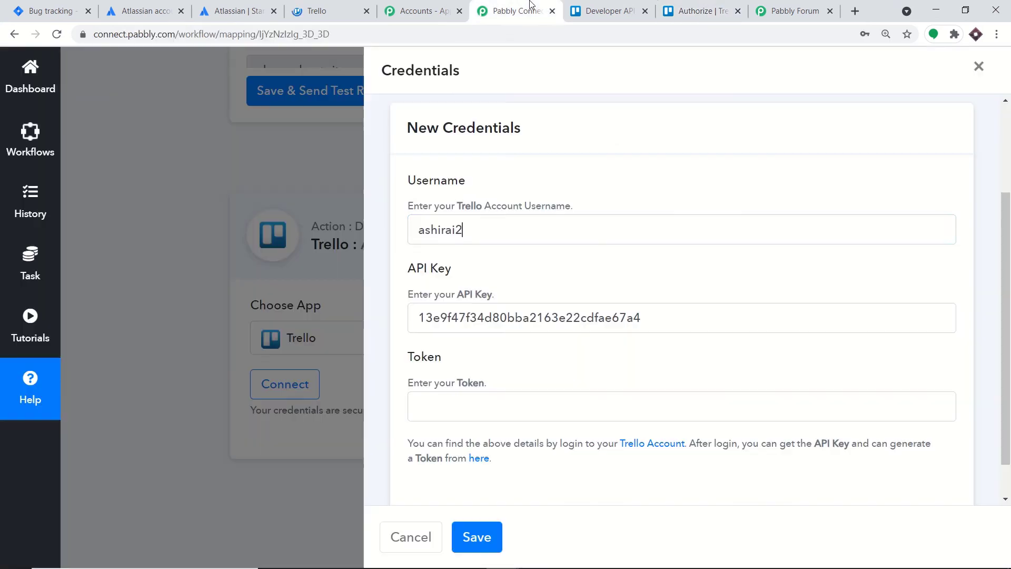
# - Paste the token into the Token field and save the Trello credentials
pyautogui.rightClick(494, 407)
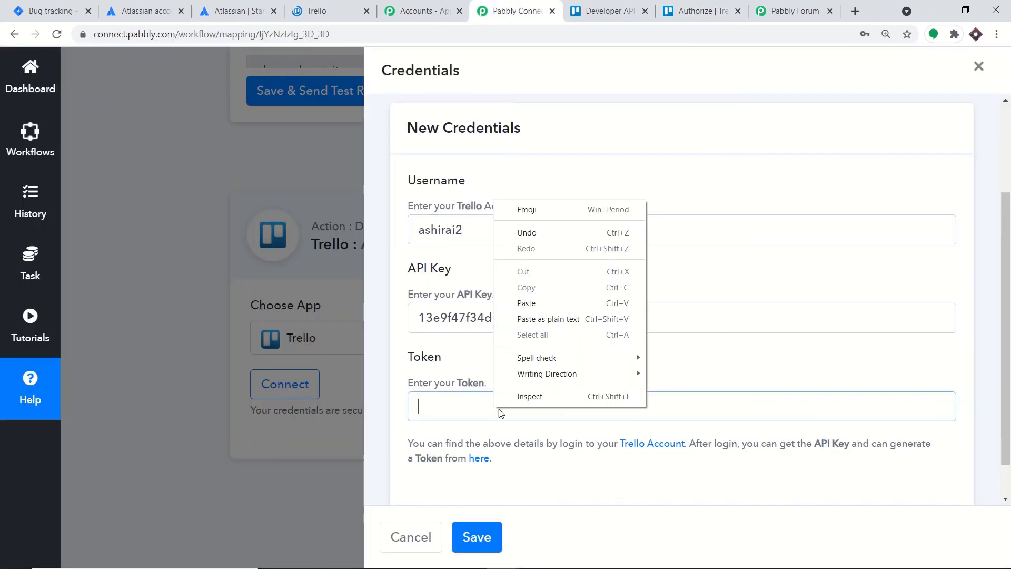
pyautogui.click(541, 300)
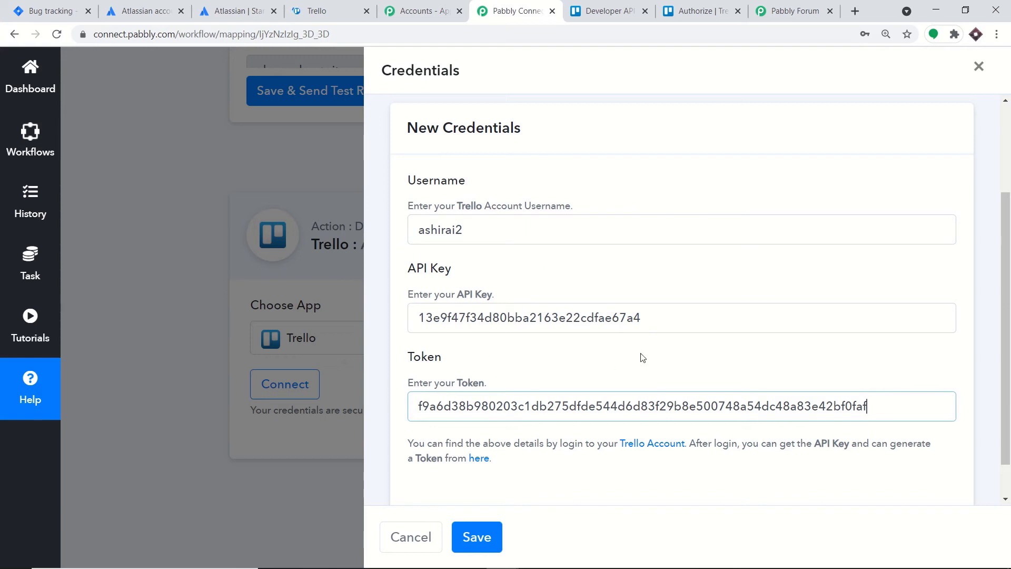
pyautogui.click(481, 539)
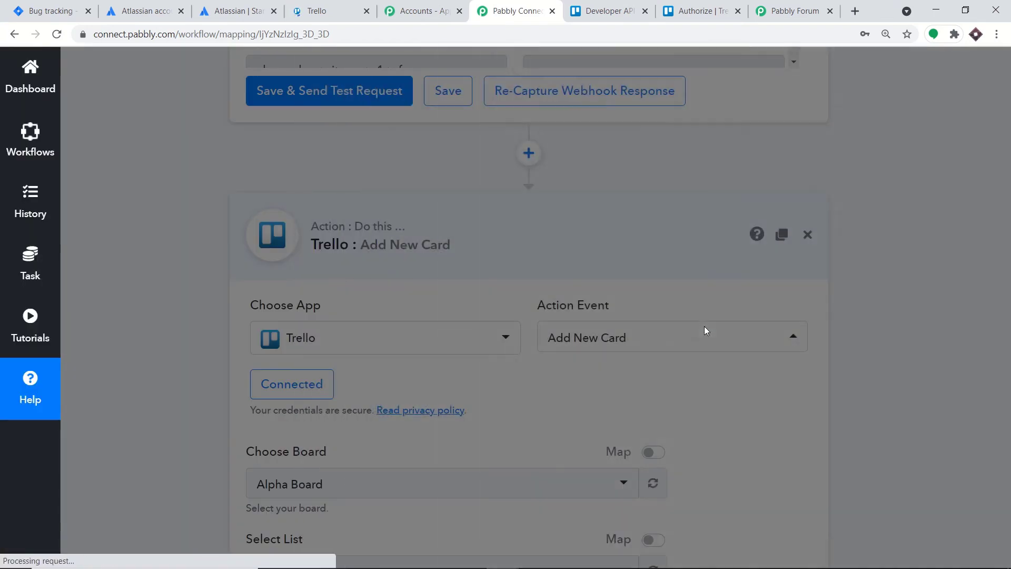
# - Review the Add New Card fields, now connected with Alpha Board and Red List 1
pyautogui.scroll(-5, 686, 334)
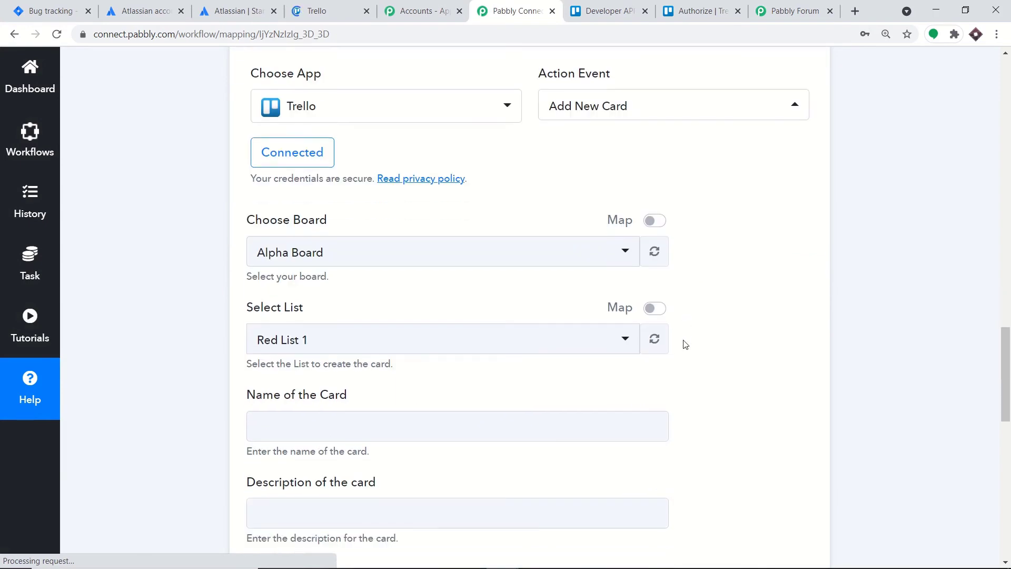
pyautogui.scroll(-6, 670, 311)
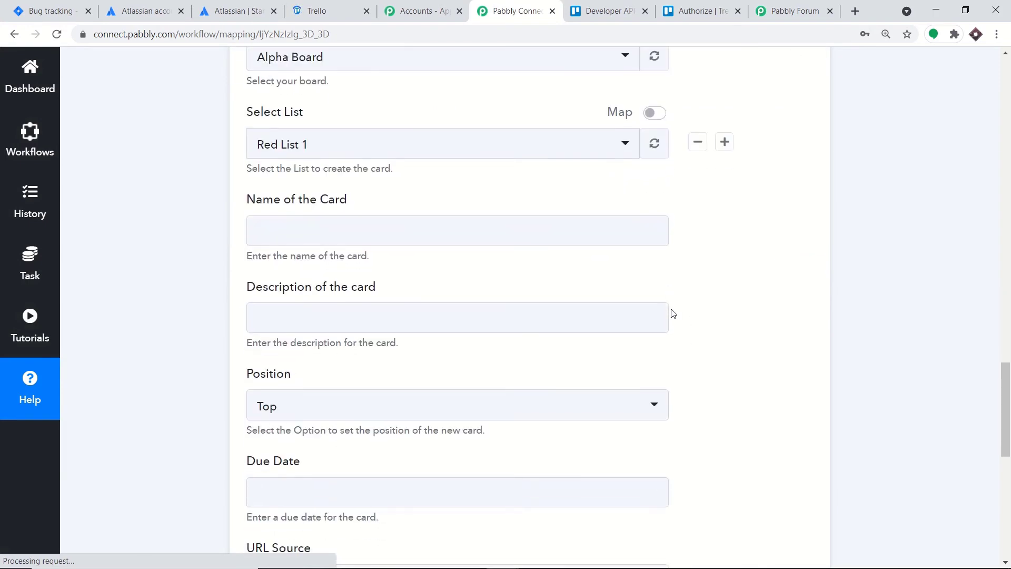
pyautogui.scroll(10, 666, 331)
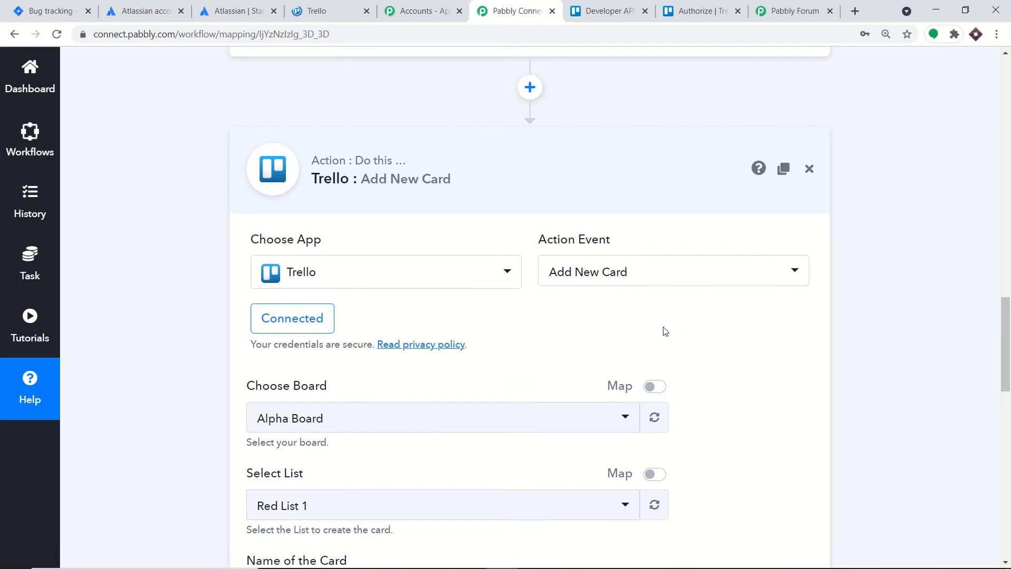
pyautogui.scroll(-2, 663, 330)
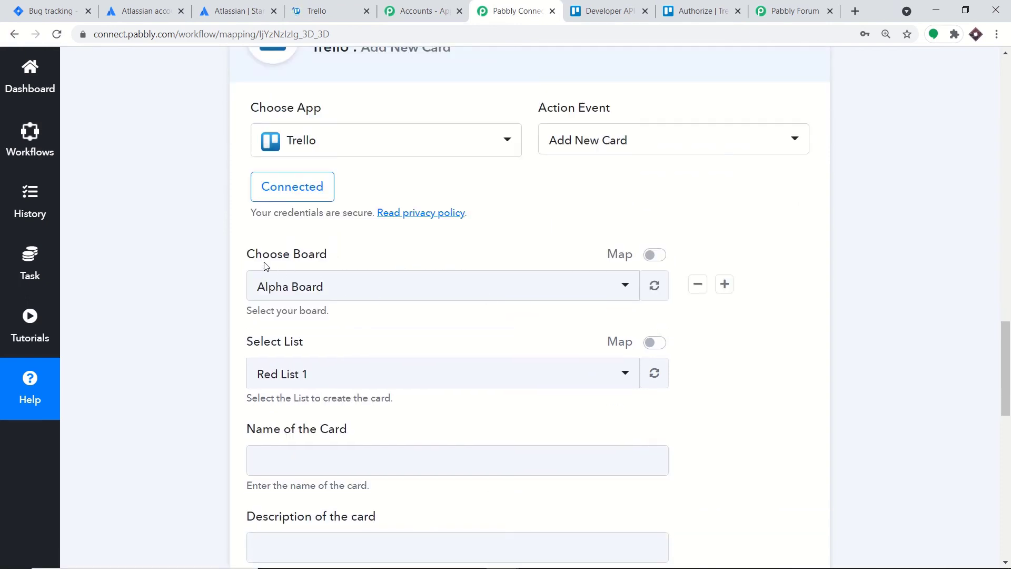
pyautogui.click(707, 5)
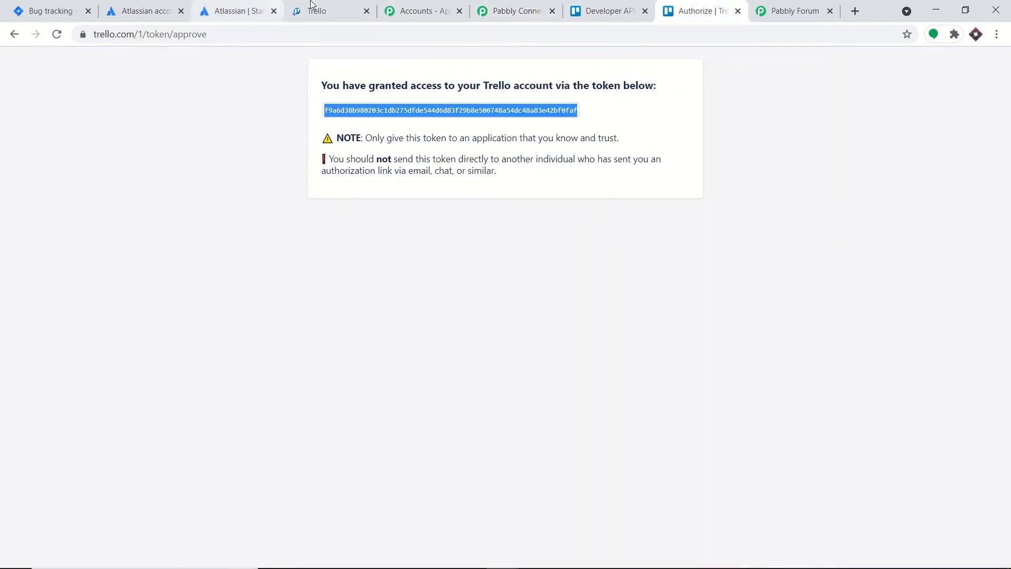
# - Open the Moonstruck board from Trello's Boards menu, then return to Pabbly Connect
pyautogui.click(312, 6)
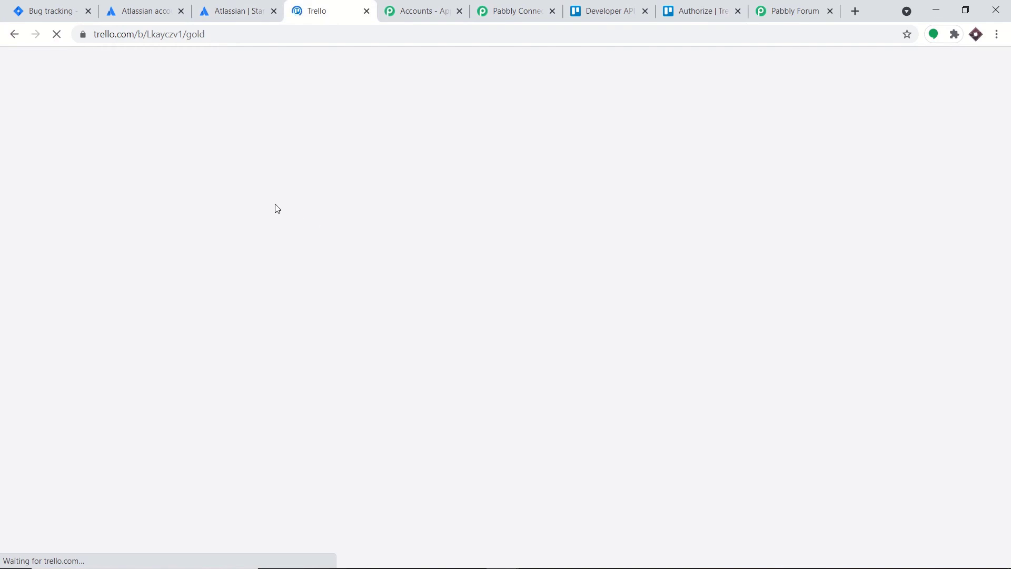
pyautogui.click(172, 32)
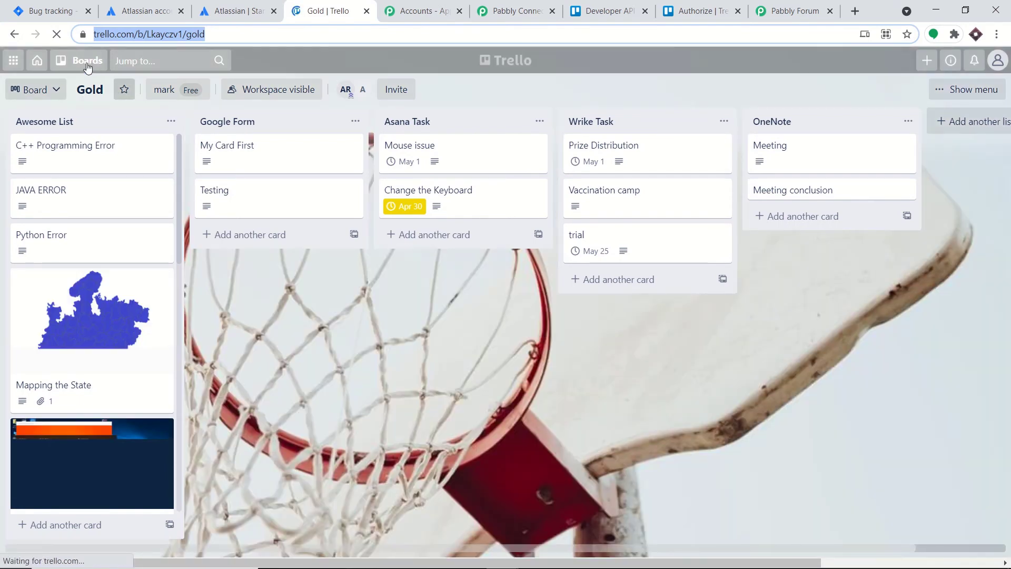
pyautogui.click(87, 65)
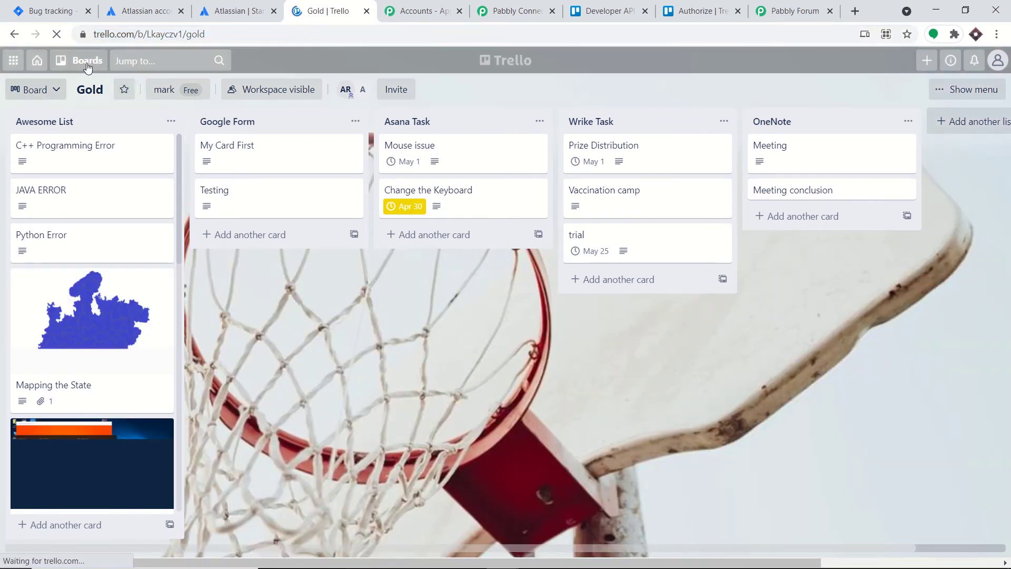
pyautogui.click(87, 65)
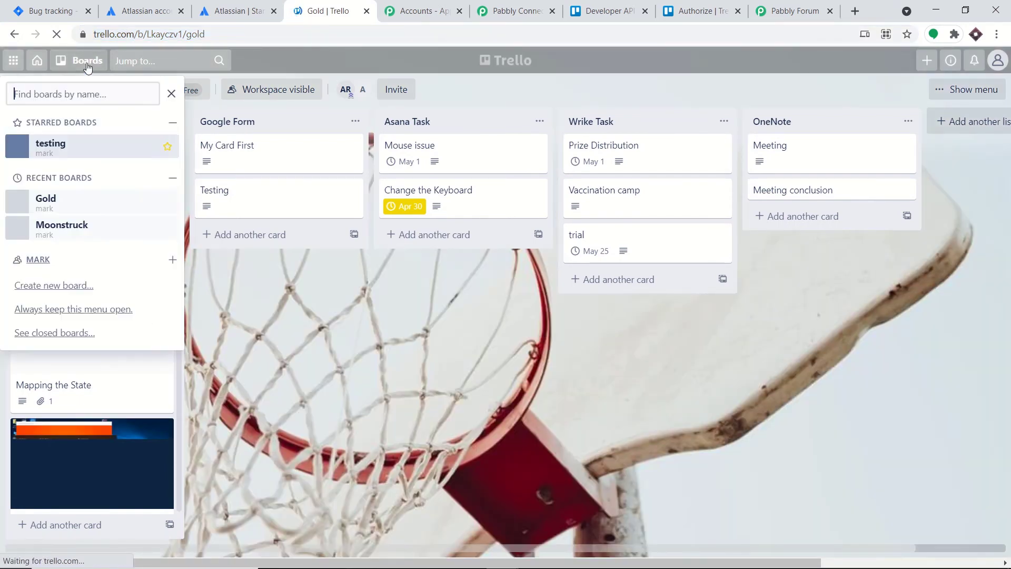
pyautogui.click(66, 227)
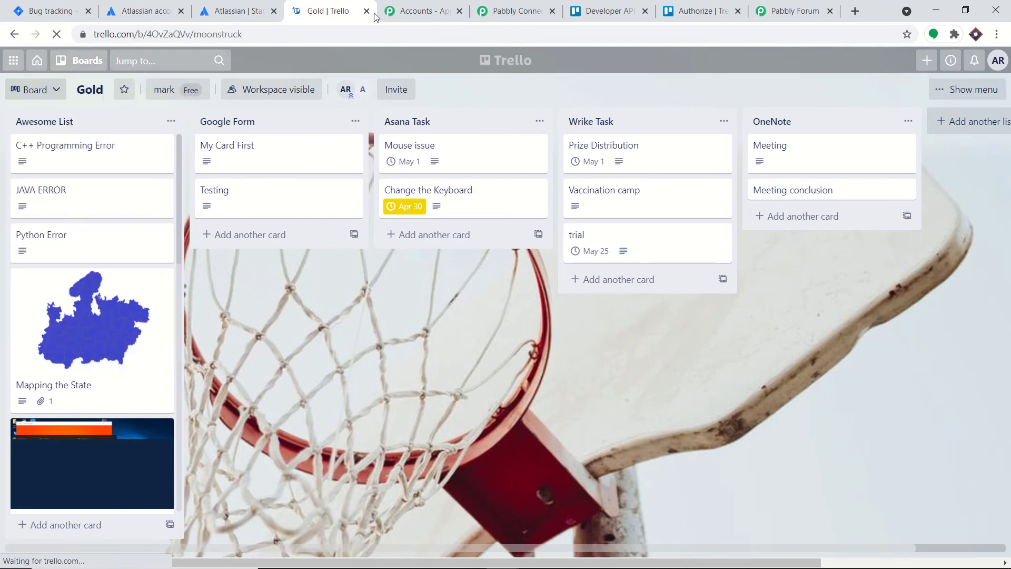
pyautogui.click(528, 4)
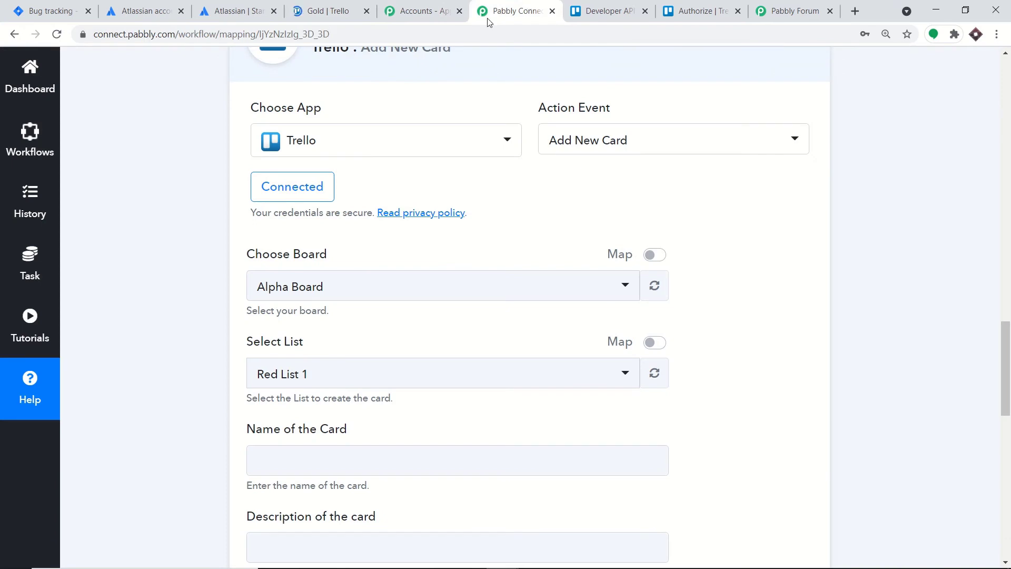
# - Choose Moonstruck as the Trello board for the new card
pyautogui.click(349, 296)
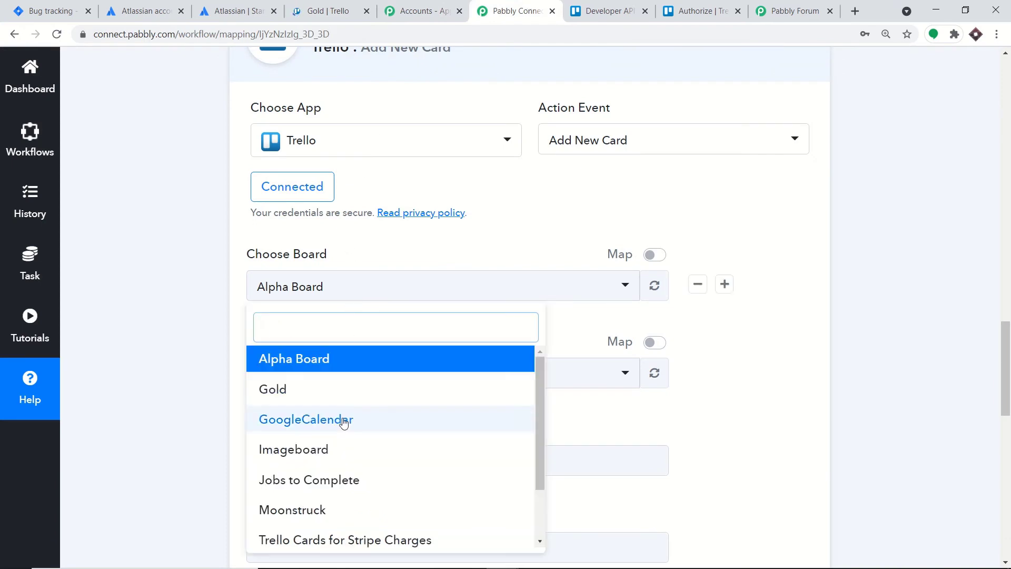
pyautogui.click(332, 514)
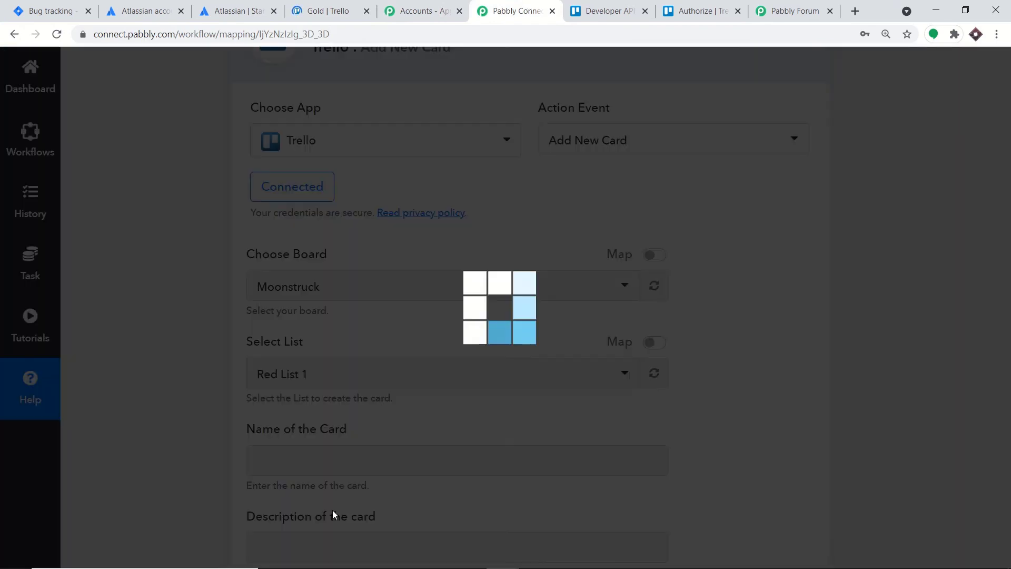
pyautogui.click(338, 5)
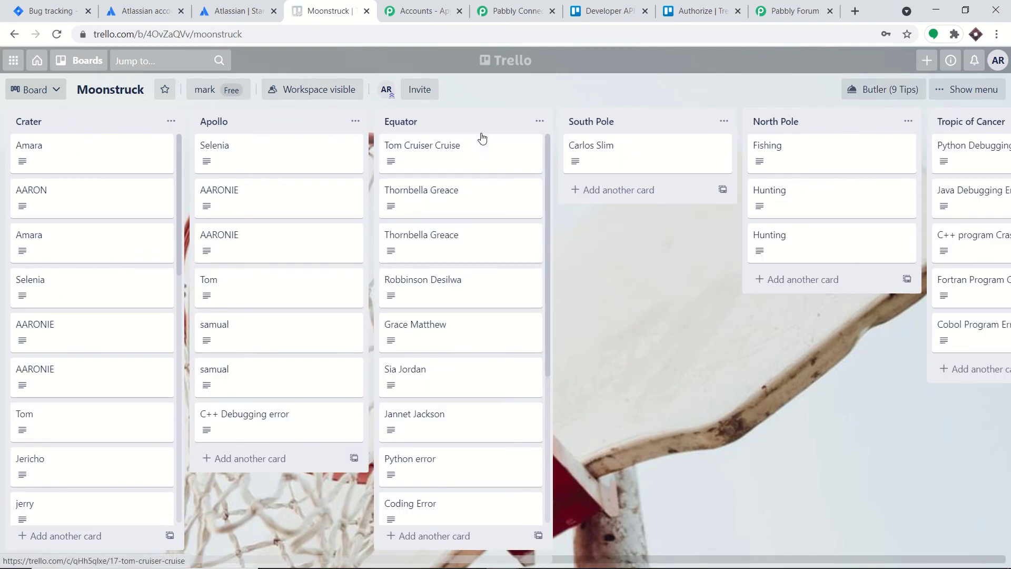
# - Start adding a Moonstruck list and check which lists Pabbly Connect offers
pyautogui.moveTo(564, 558); pyautogui.dragTo(992, 558)
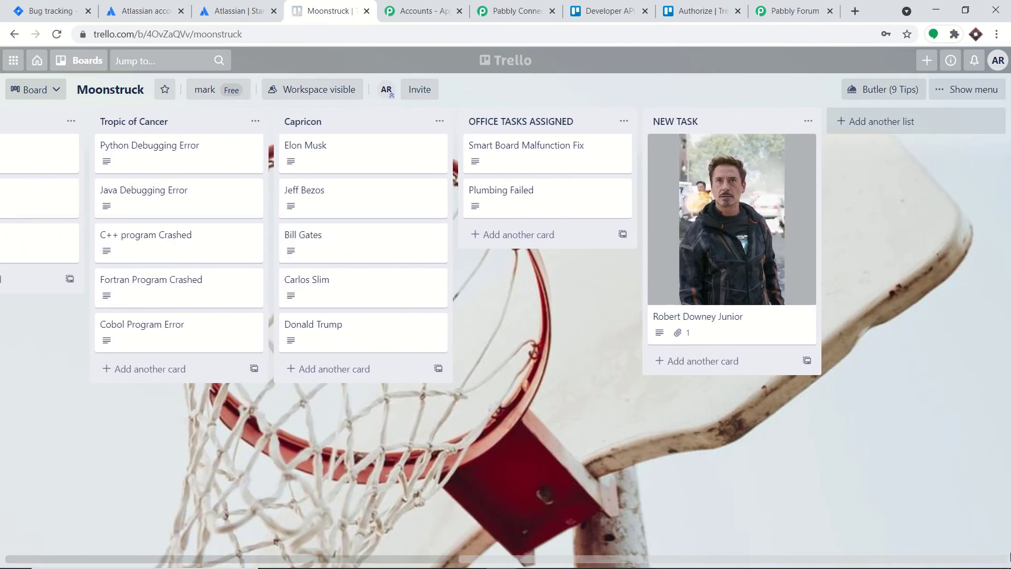
pyautogui.click(903, 122)
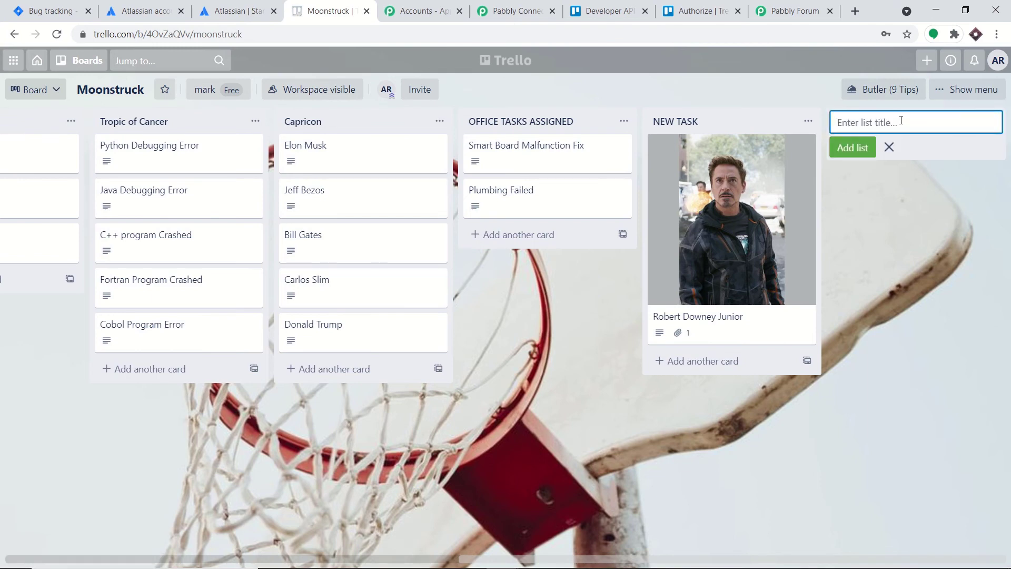
pyautogui.click(533, 5)
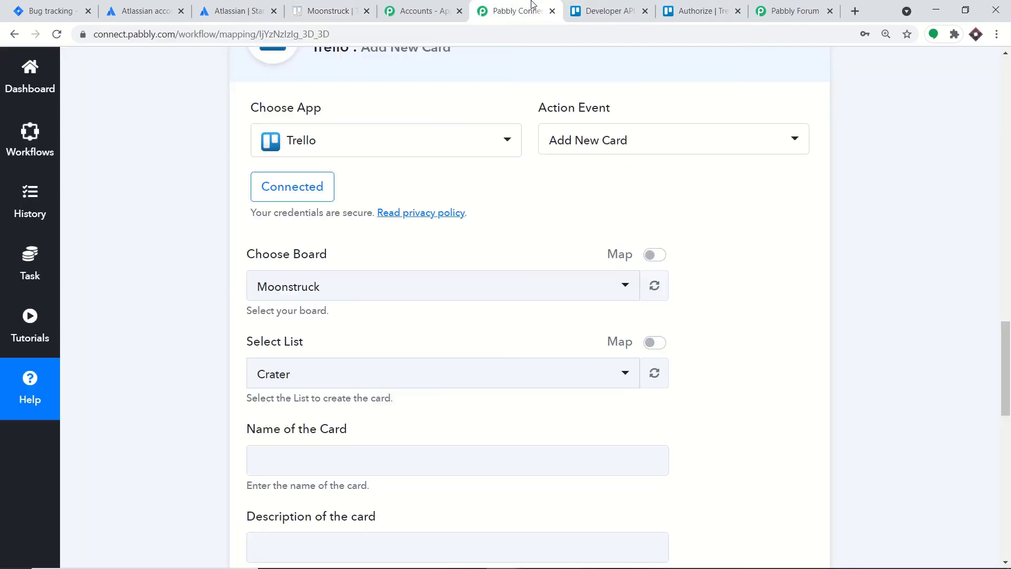
pyautogui.click(389, 384)
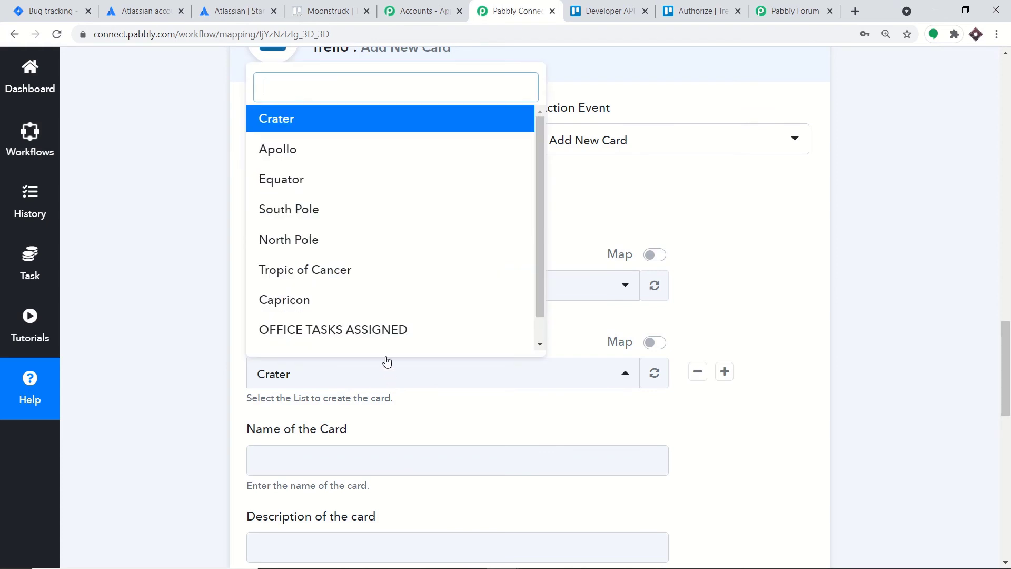
pyautogui.click(713, 190)
pyautogui.click(324, 376)
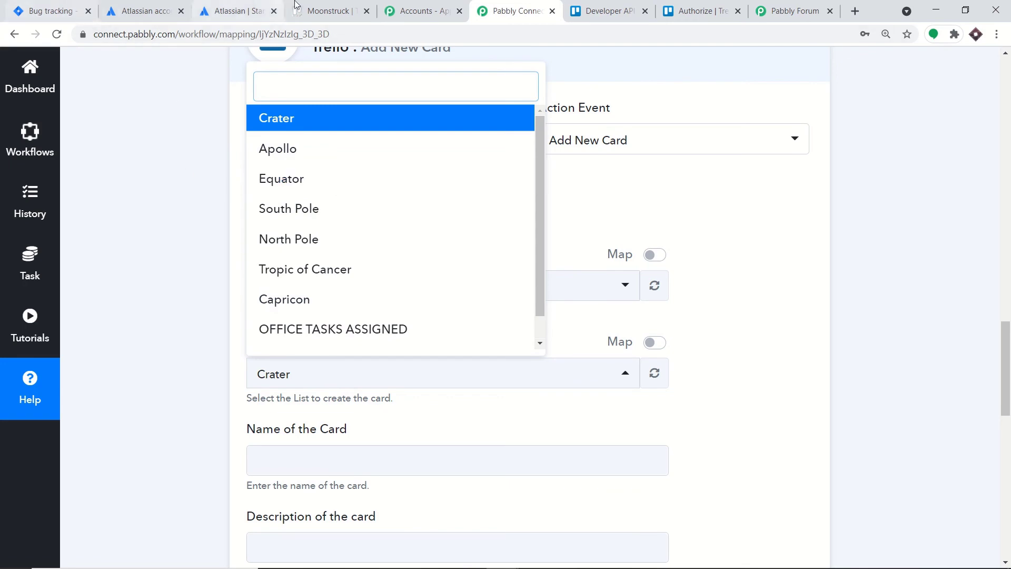
# - Create the 'JIRA ISSUES' list on the Moonstruck board
pyautogui.click(324, 4)
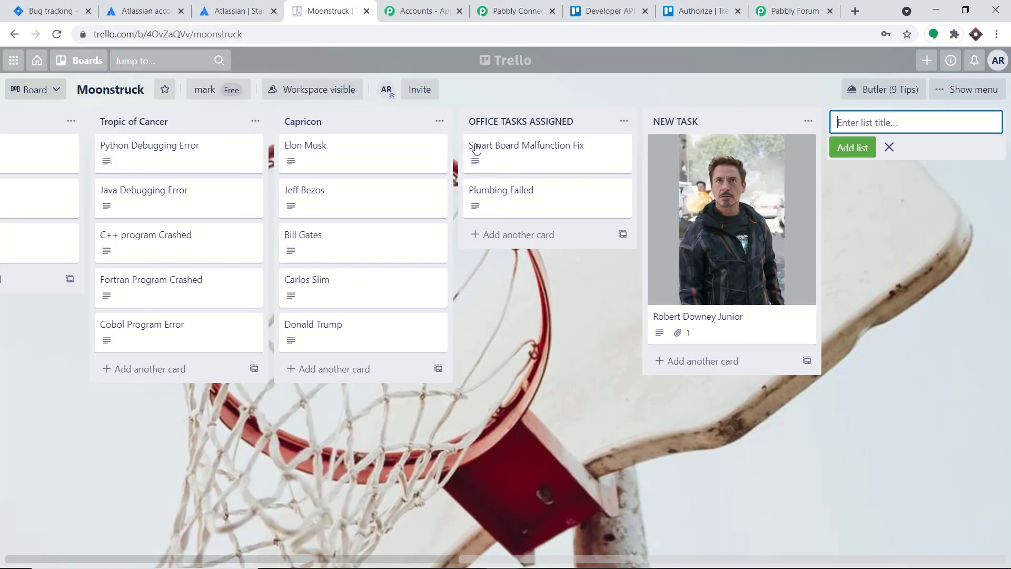
pyautogui.click(514, 10)
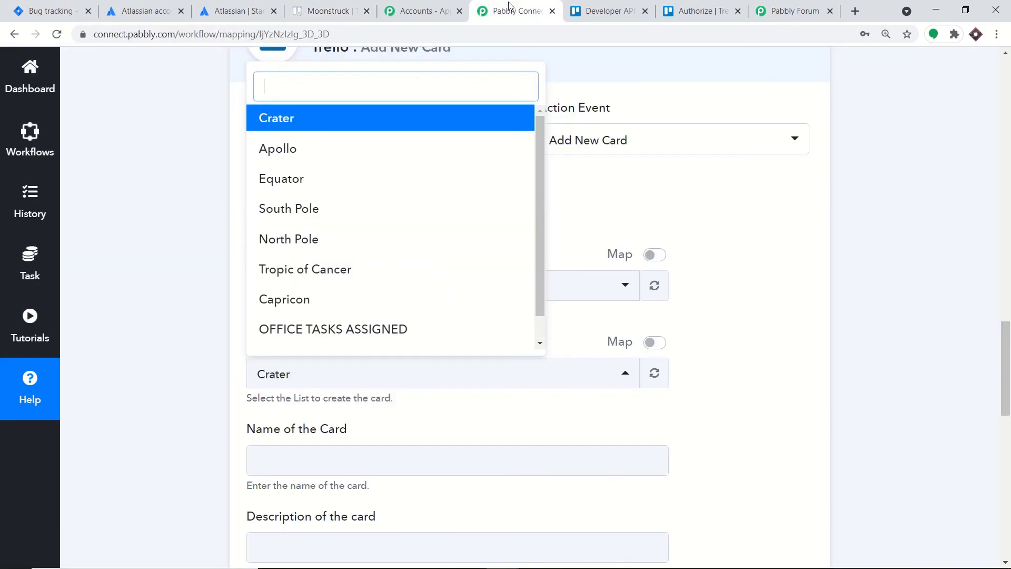
pyautogui.click(842, 220)
pyautogui.click(329, 10)
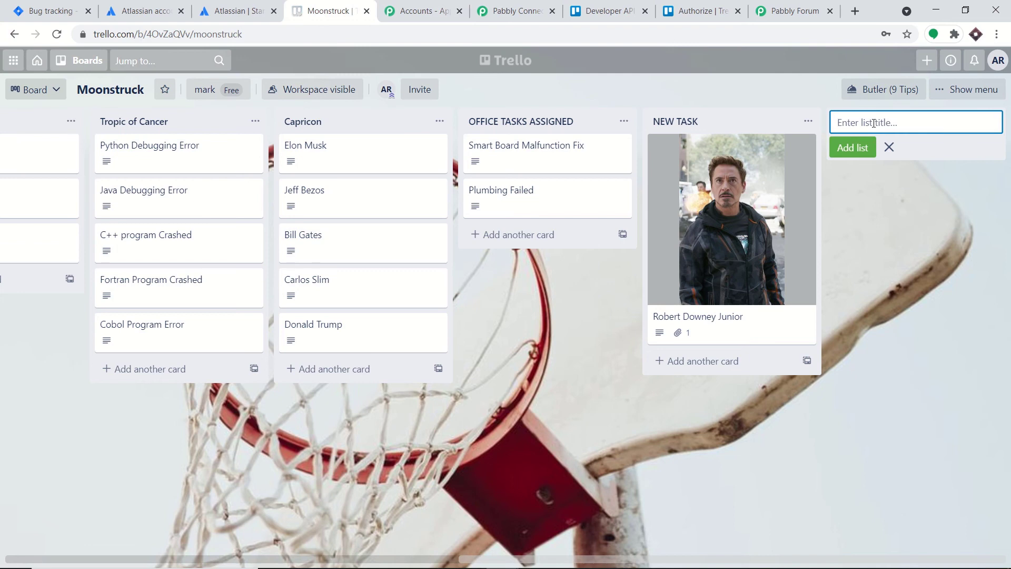
pyautogui.write('JIRA ISSUES')
pyautogui.click(860, 148)
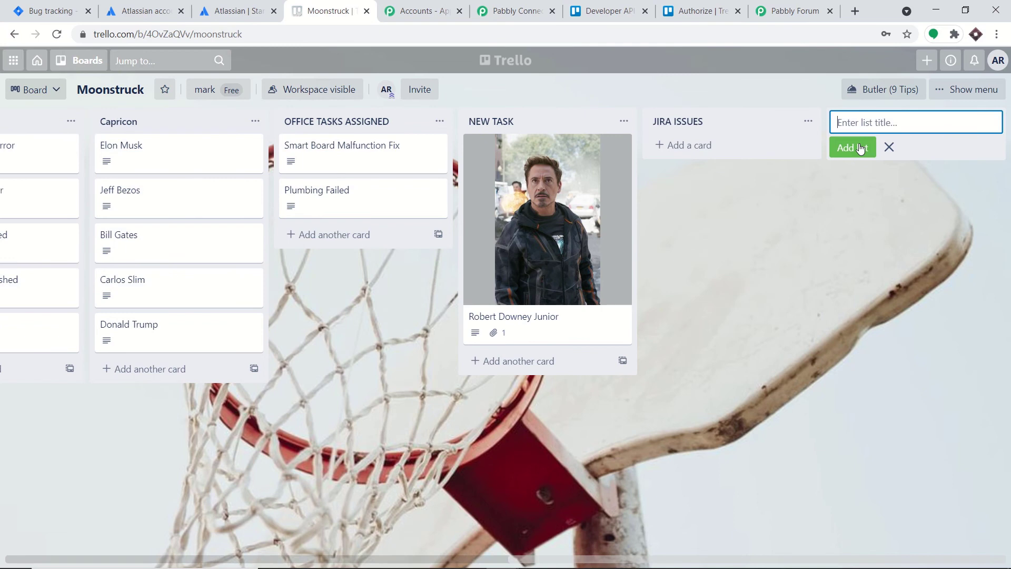
pyautogui.click(548, 5)
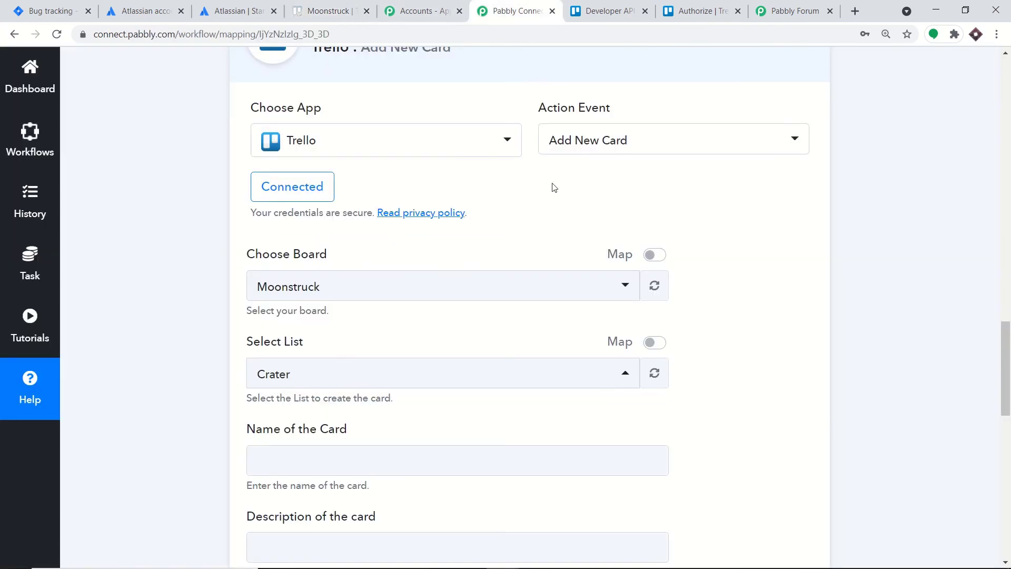
# - Refresh the Trello lists and select JIRA ISSUES as the card's destination list
pyautogui.click(655, 374)
pyautogui.click(473, 380)
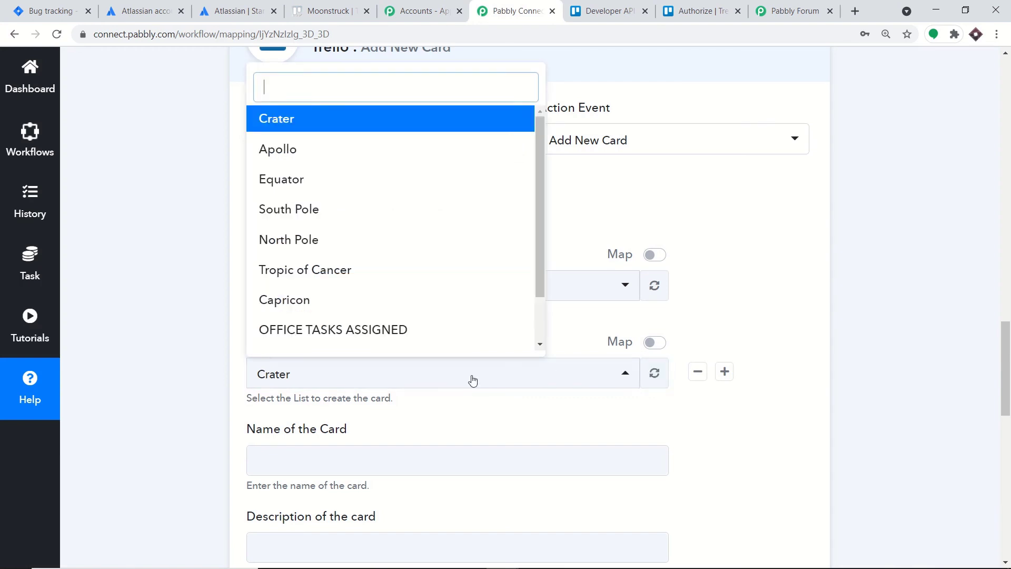
pyautogui.scroll(-1, 436, 268)
pyautogui.scroll(-1, 436, 268)
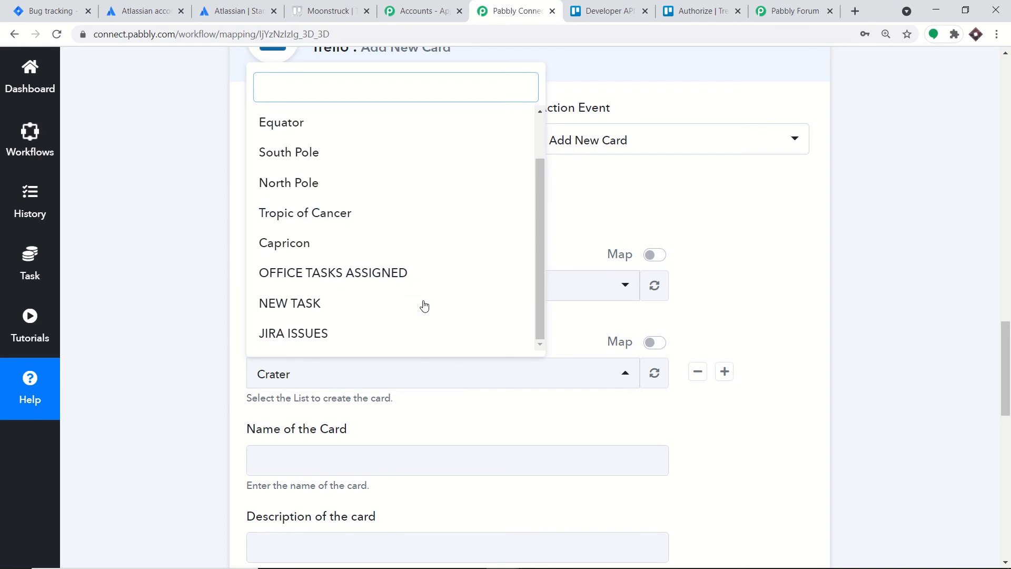
pyautogui.click(388, 335)
pyautogui.scroll(-3, 530, 290)
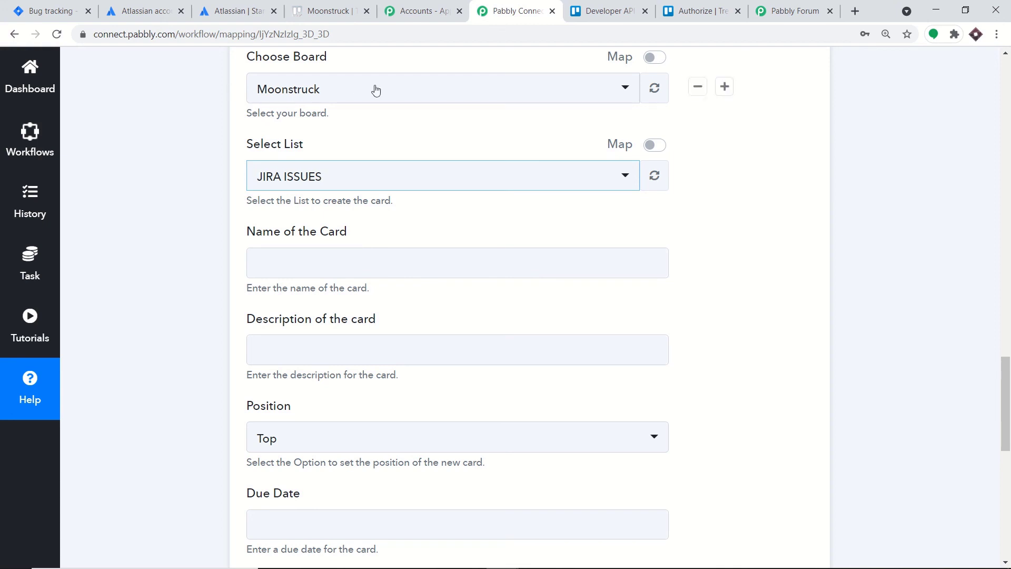
# - Map the Jira issue summary ('C Programming Error') into the Name of the Card field
pyautogui.click(323, 268)
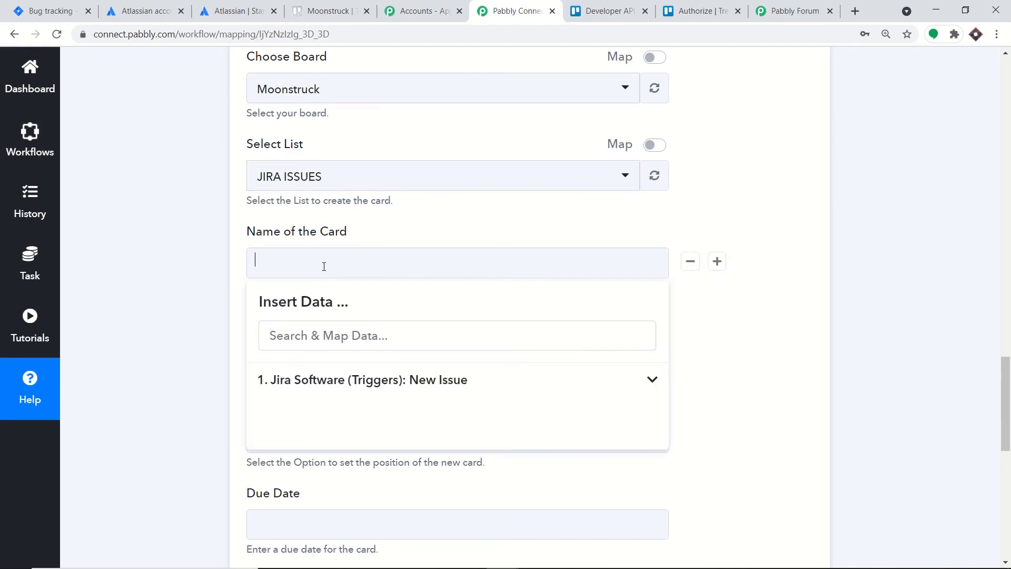
pyautogui.click(338, 381)
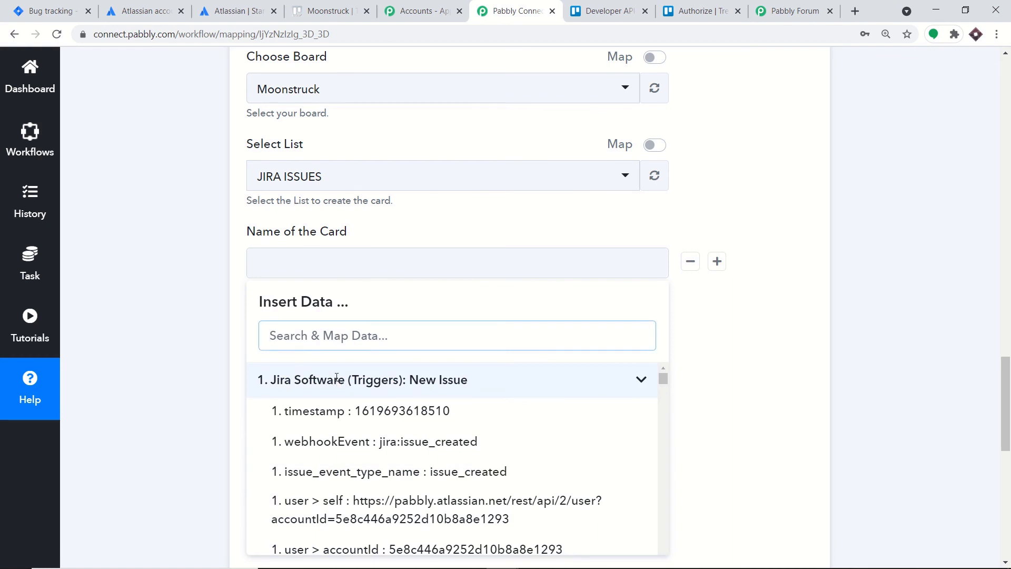
pyautogui.write('C')
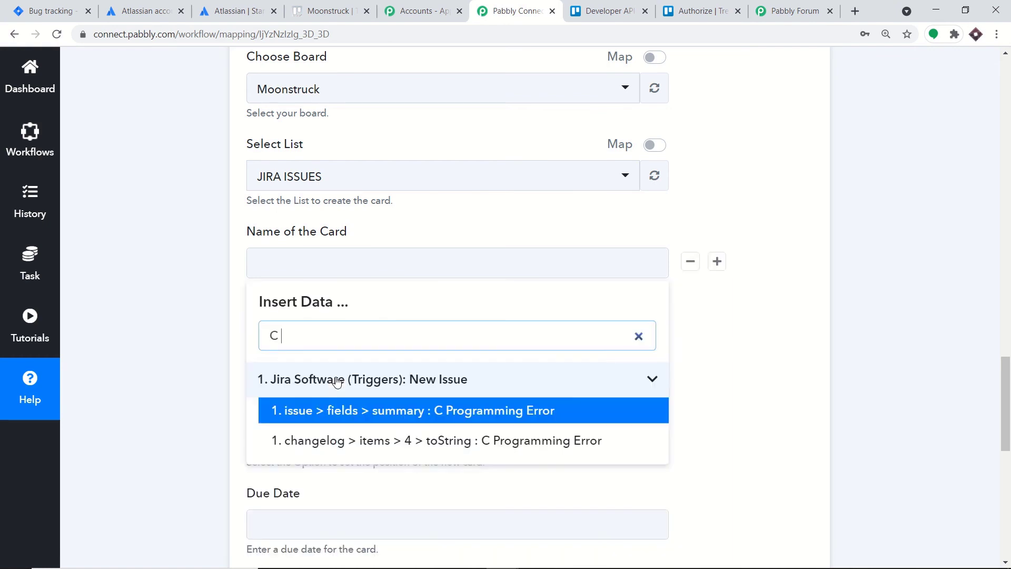
pyautogui.write(' P')
pyautogui.click(355, 412)
pyautogui.scroll(-2, 382, 361)
pyautogui.click(848, 242)
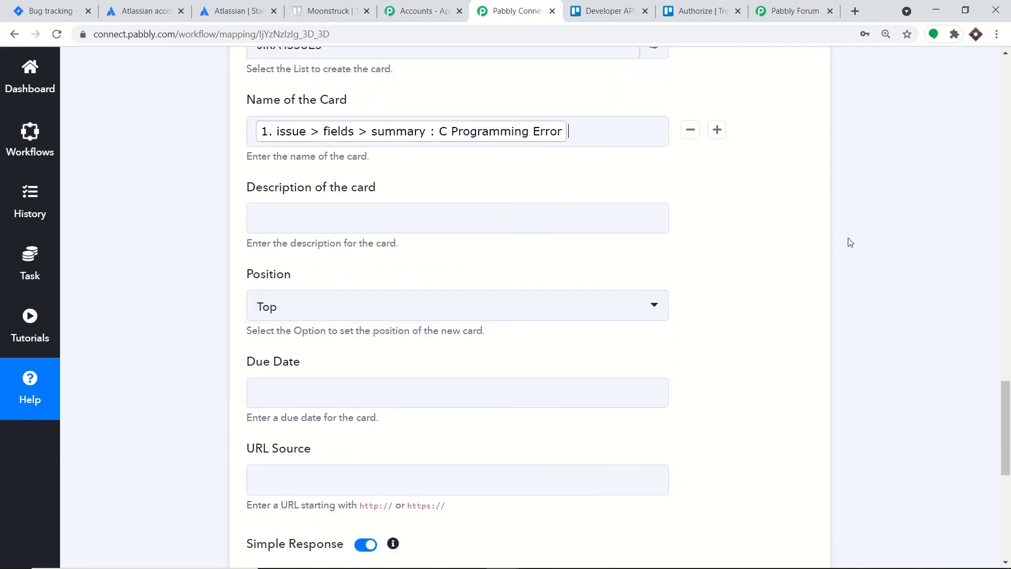
# - Map the Jira issue description ('While loop was extra') into the card Description field
pyautogui.click(361, 217)
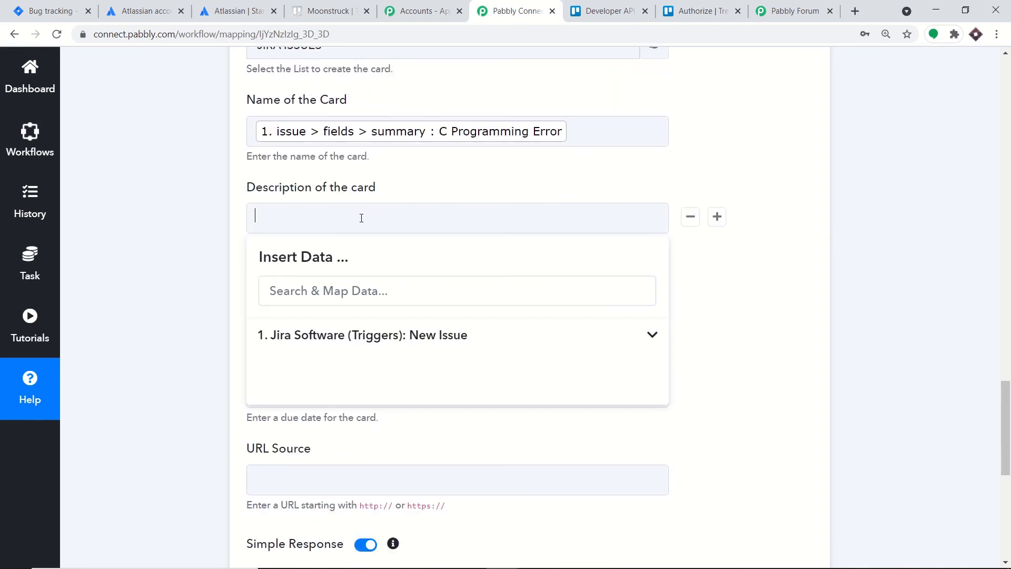
pyautogui.click(460, 336)
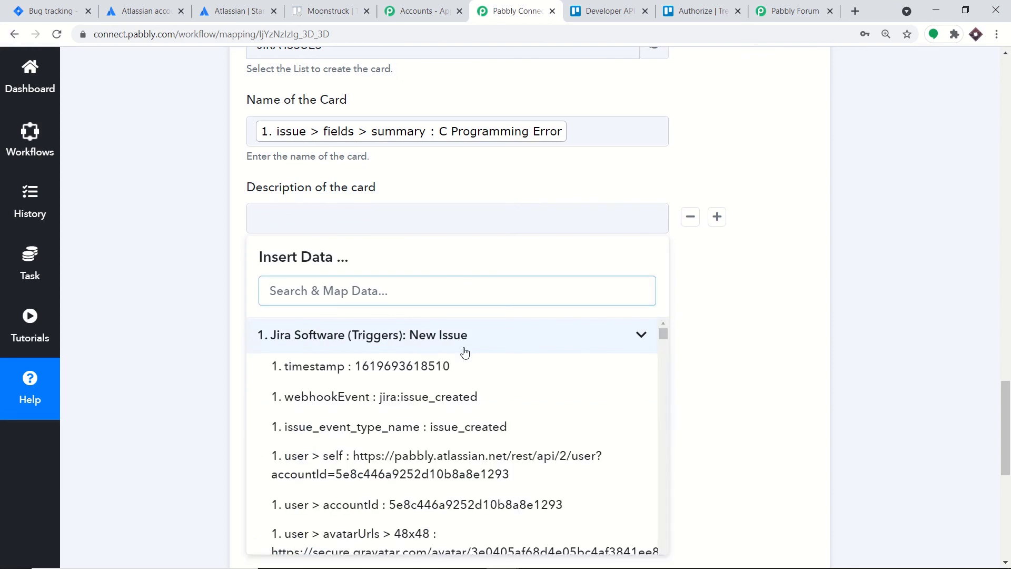
pyautogui.scroll(-1, 506, 379)
pyautogui.scroll(-7, 539, 403)
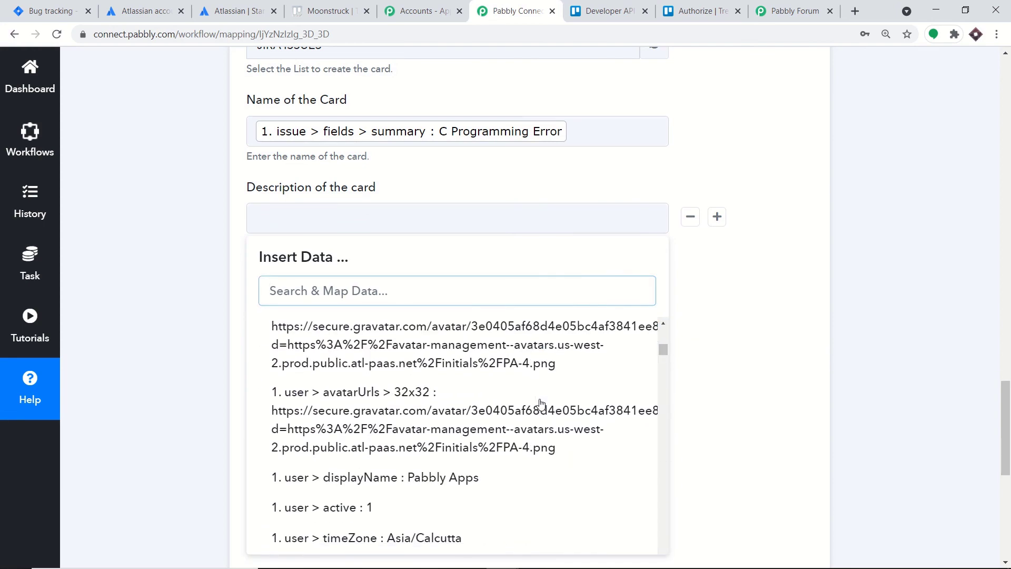
pyautogui.write('WHIL')
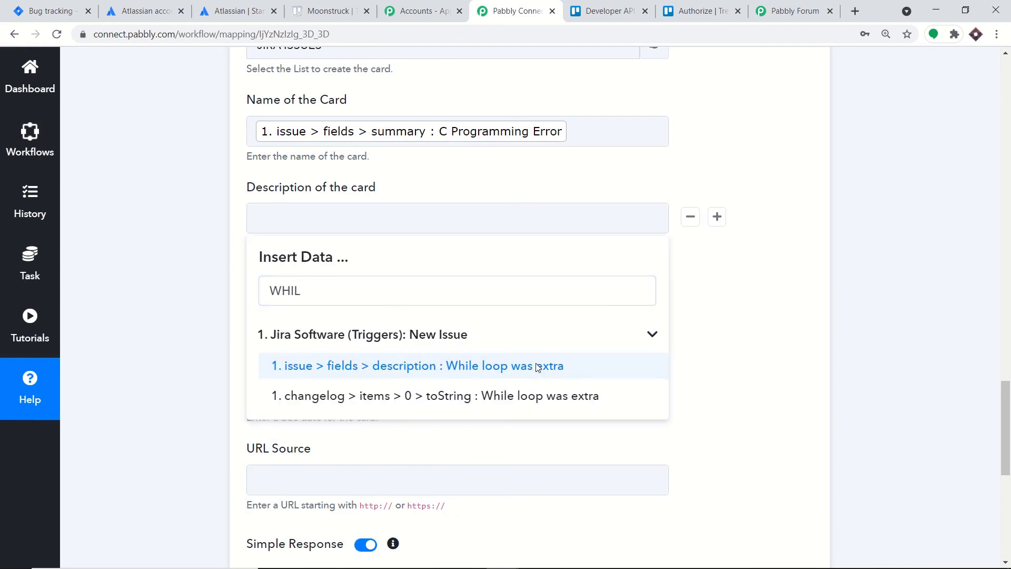
pyautogui.click(538, 367)
pyautogui.click(803, 321)
pyautogui.scroll(-3, 798, 322)
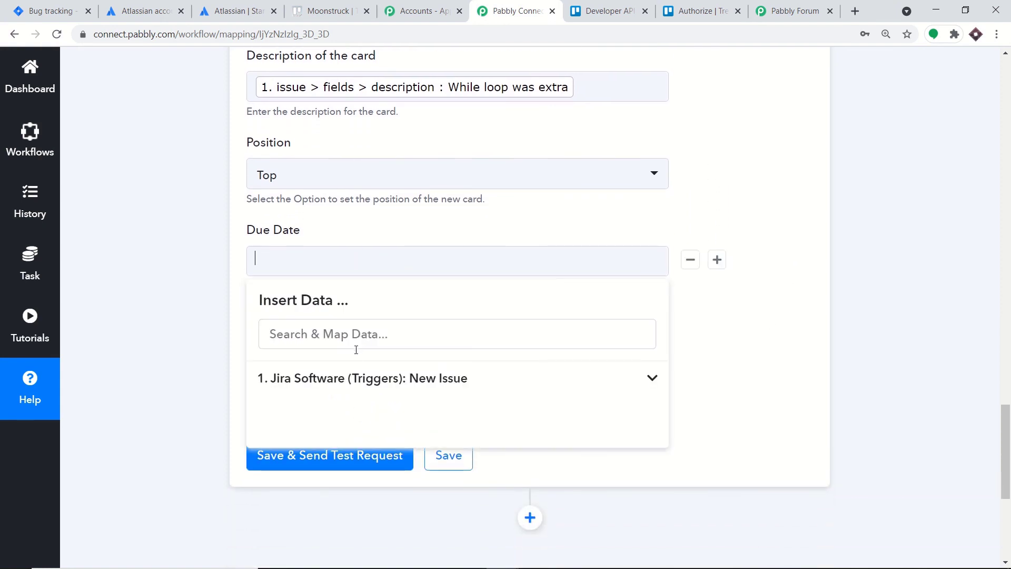
# - Save the Trello action with no due date and send a test card
pyautogui.click(791, 390)
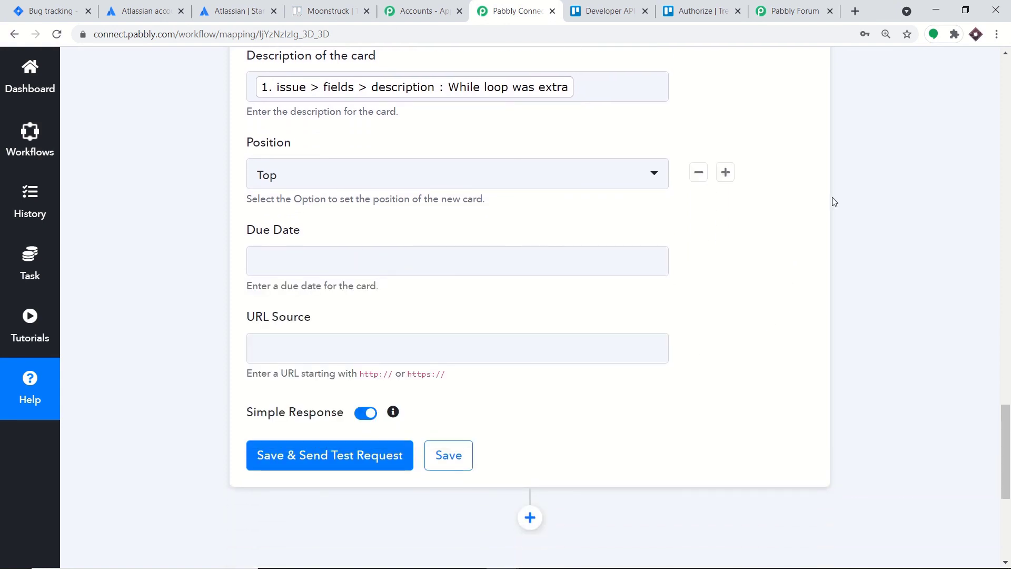
pyautogui.click(335, 469)
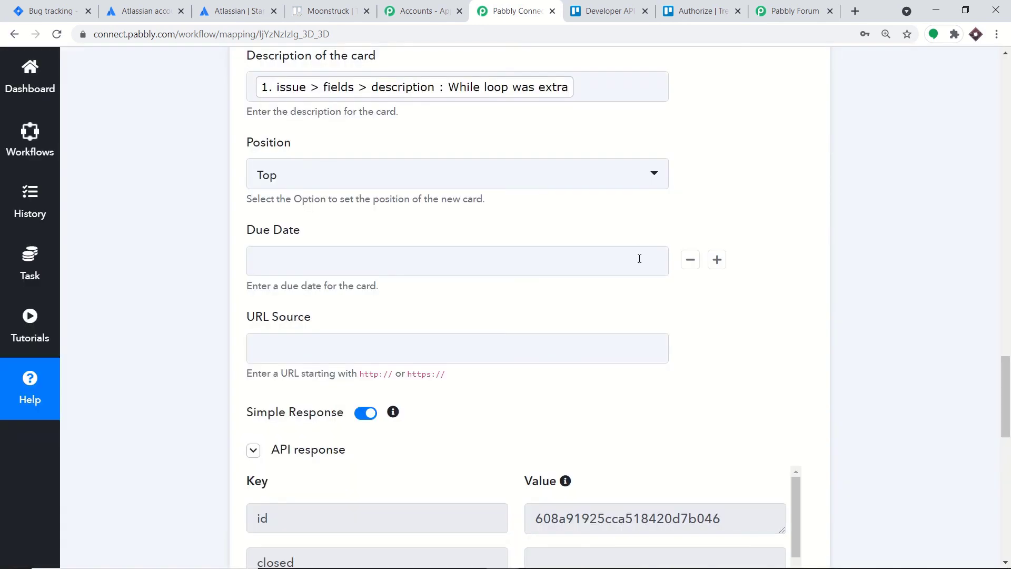
pyautogui.click(333, 5)
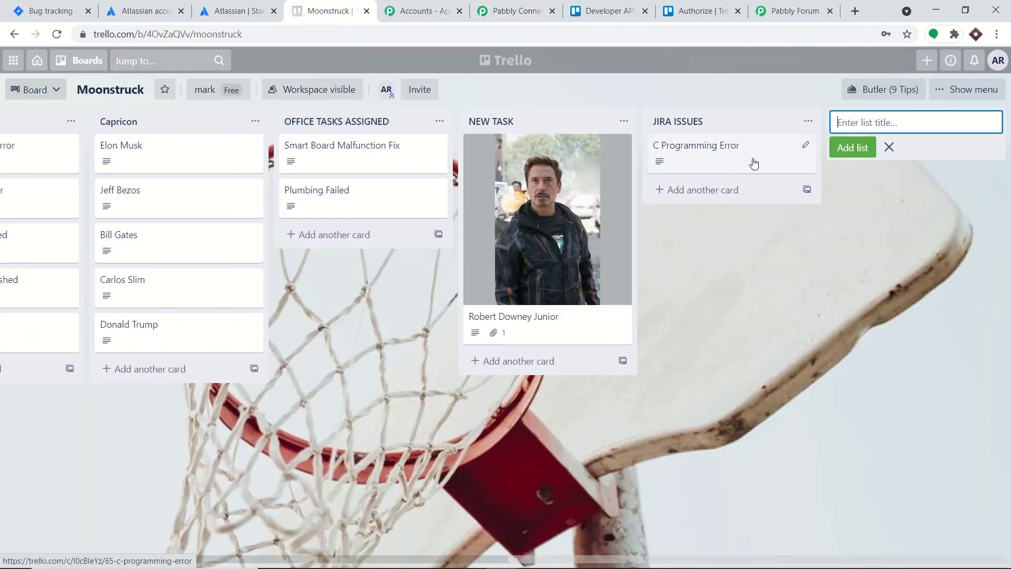
# - Open the C Programming Error card to confirm it reads 'While loop was extra'
pyautogui.click(714, 156)
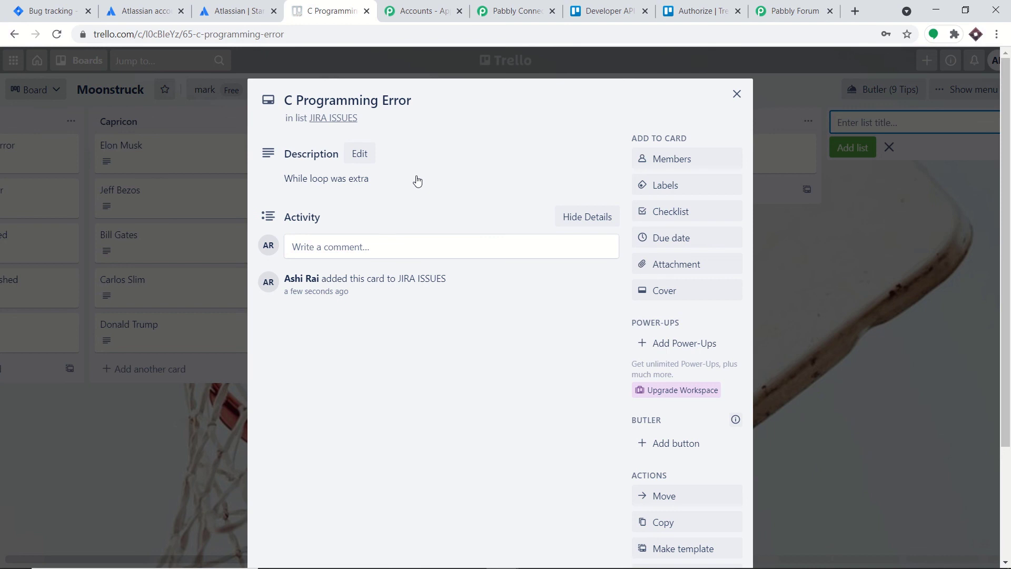
pyautogui.click(500, 5)
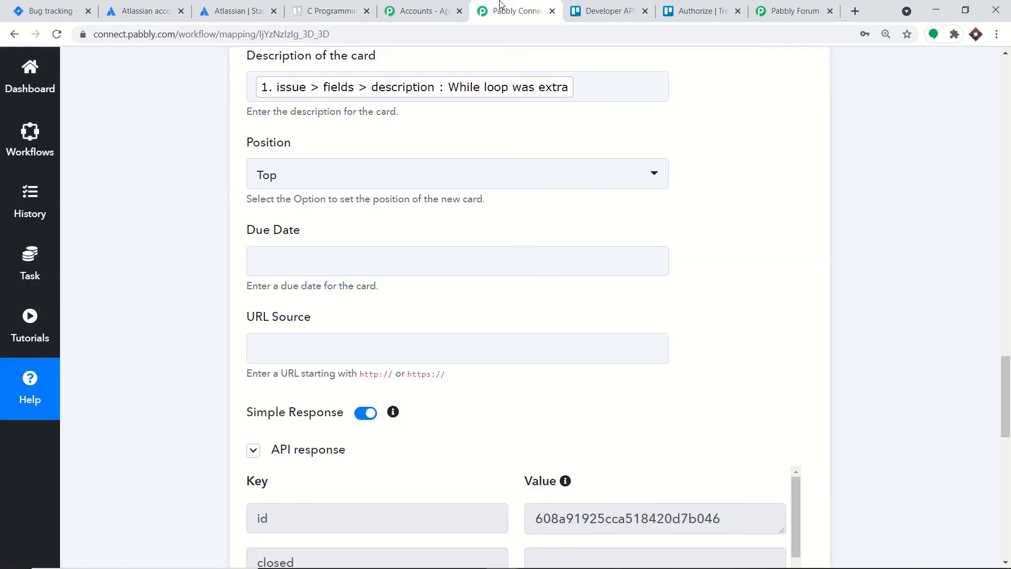
# - Collapse the Trello Add New Card action and the Jira New Issue trigger
pyautogui.scroll(2, 924, 270)
pyautogui.scroll(-10, 527, 368)
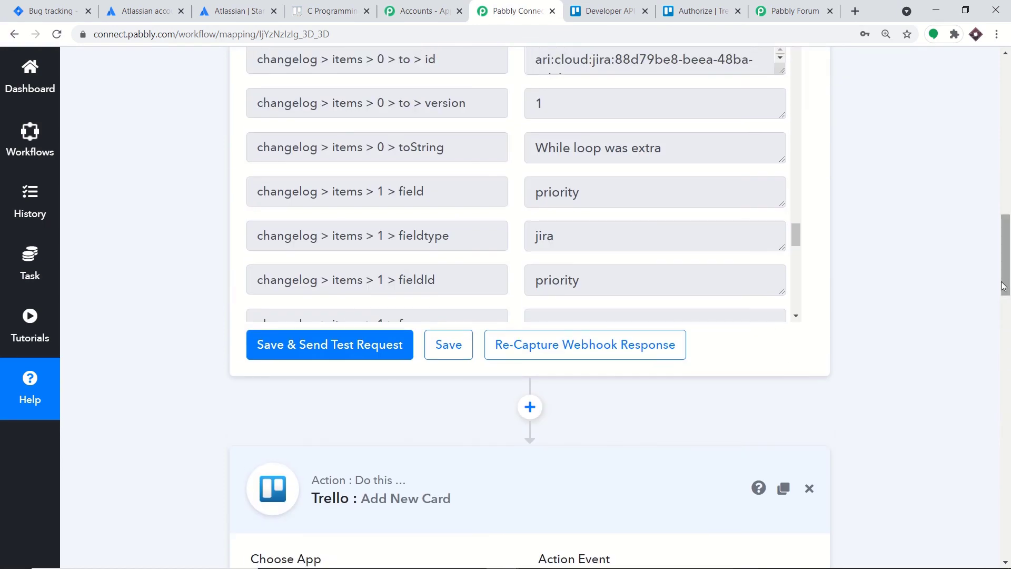
pyautogui.click(384, 515)
pyautogui.moveTo(1007, 395); pyautogui.dragTo(1010, 162)
pyautogui.click(562, 205)
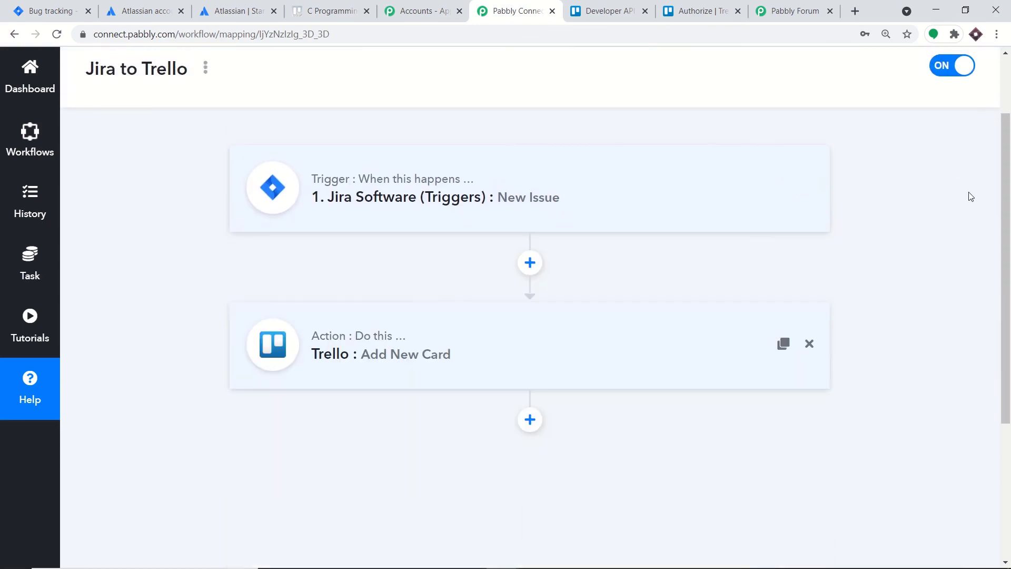